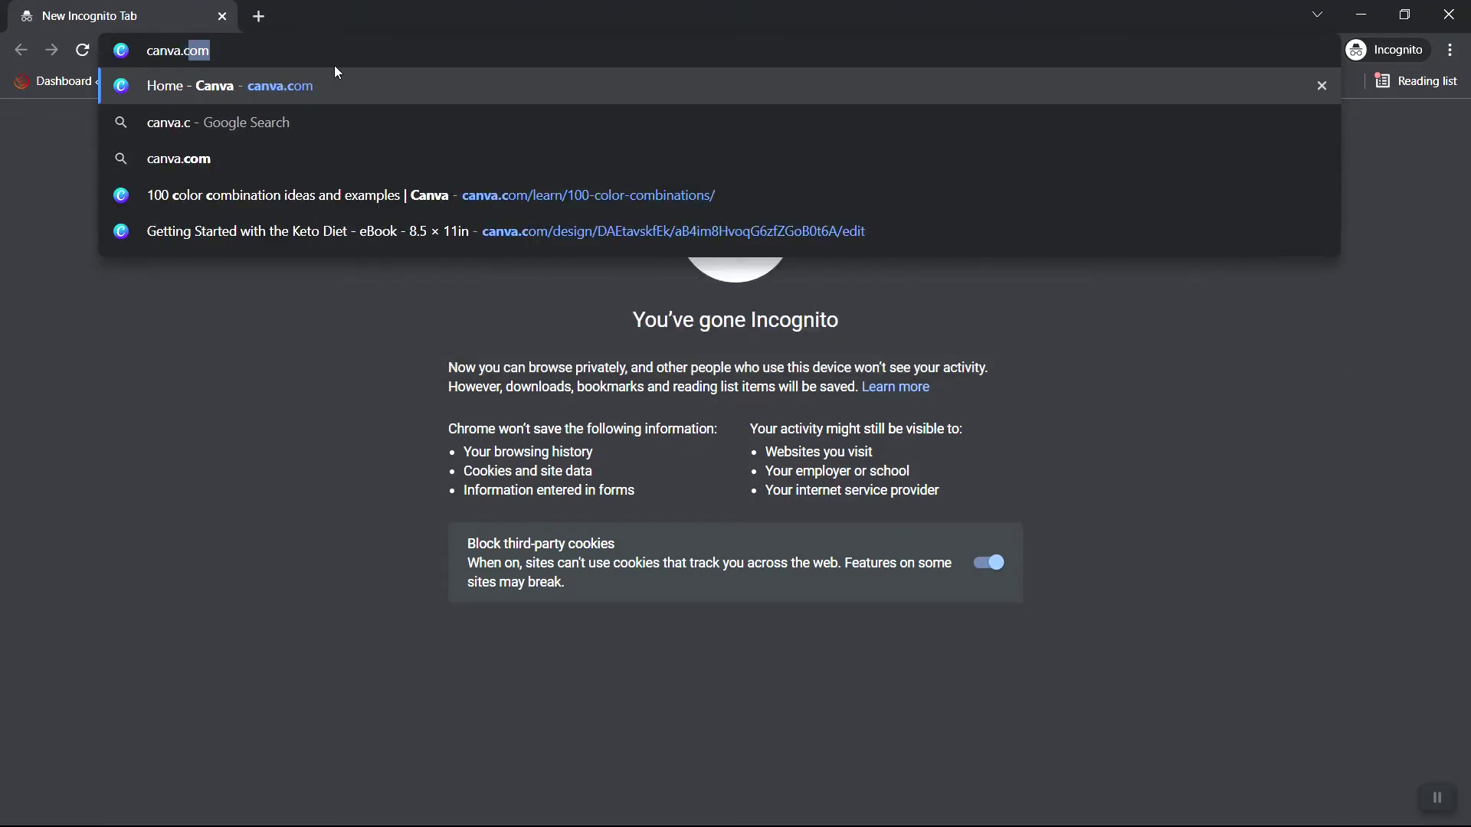
# Open canva.com and start signing up for an account.
pyautogui.write('om')
pyautogui.press('Return')
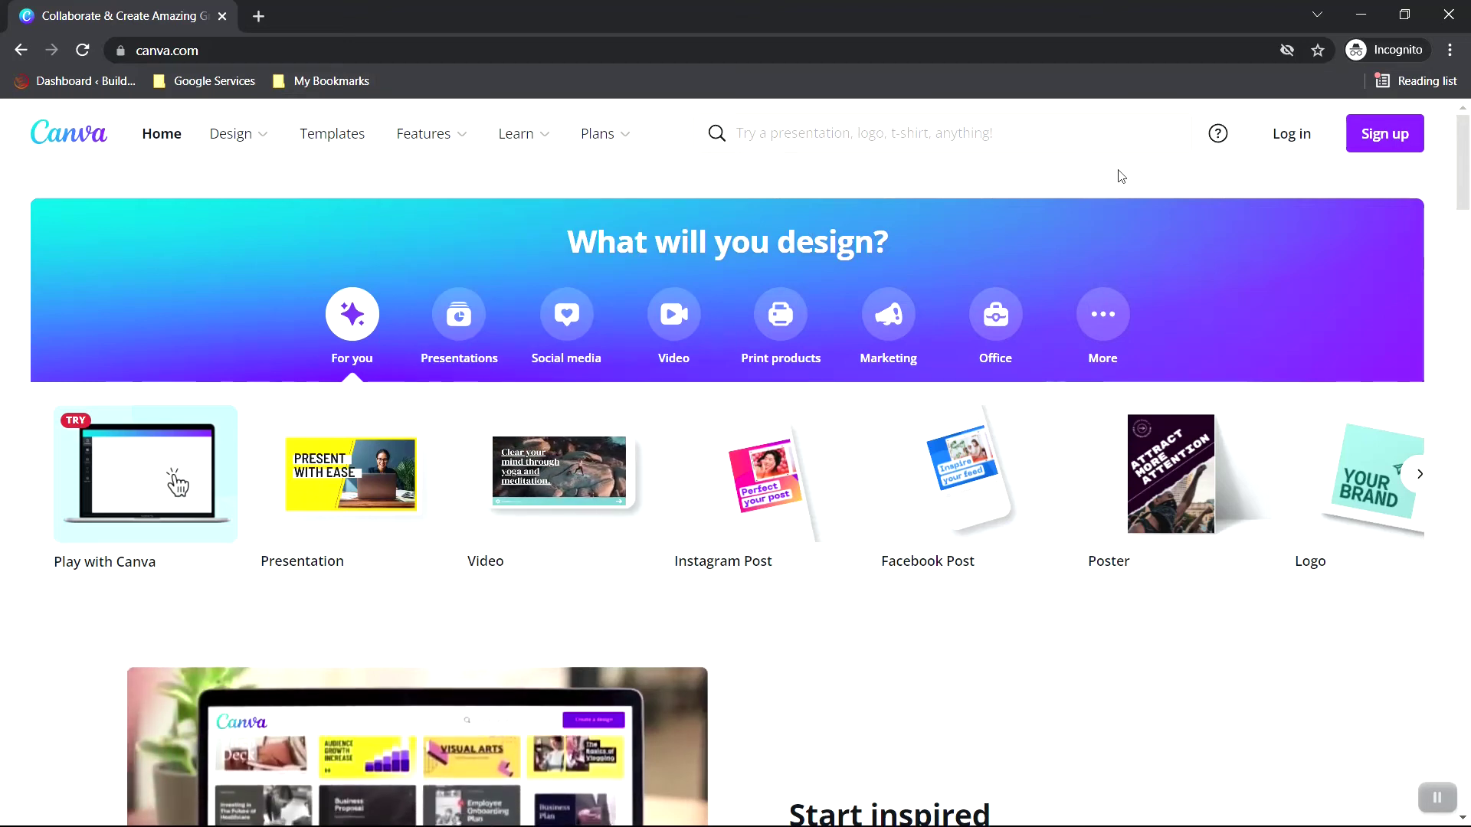
pyautogui.click(1387, 141)
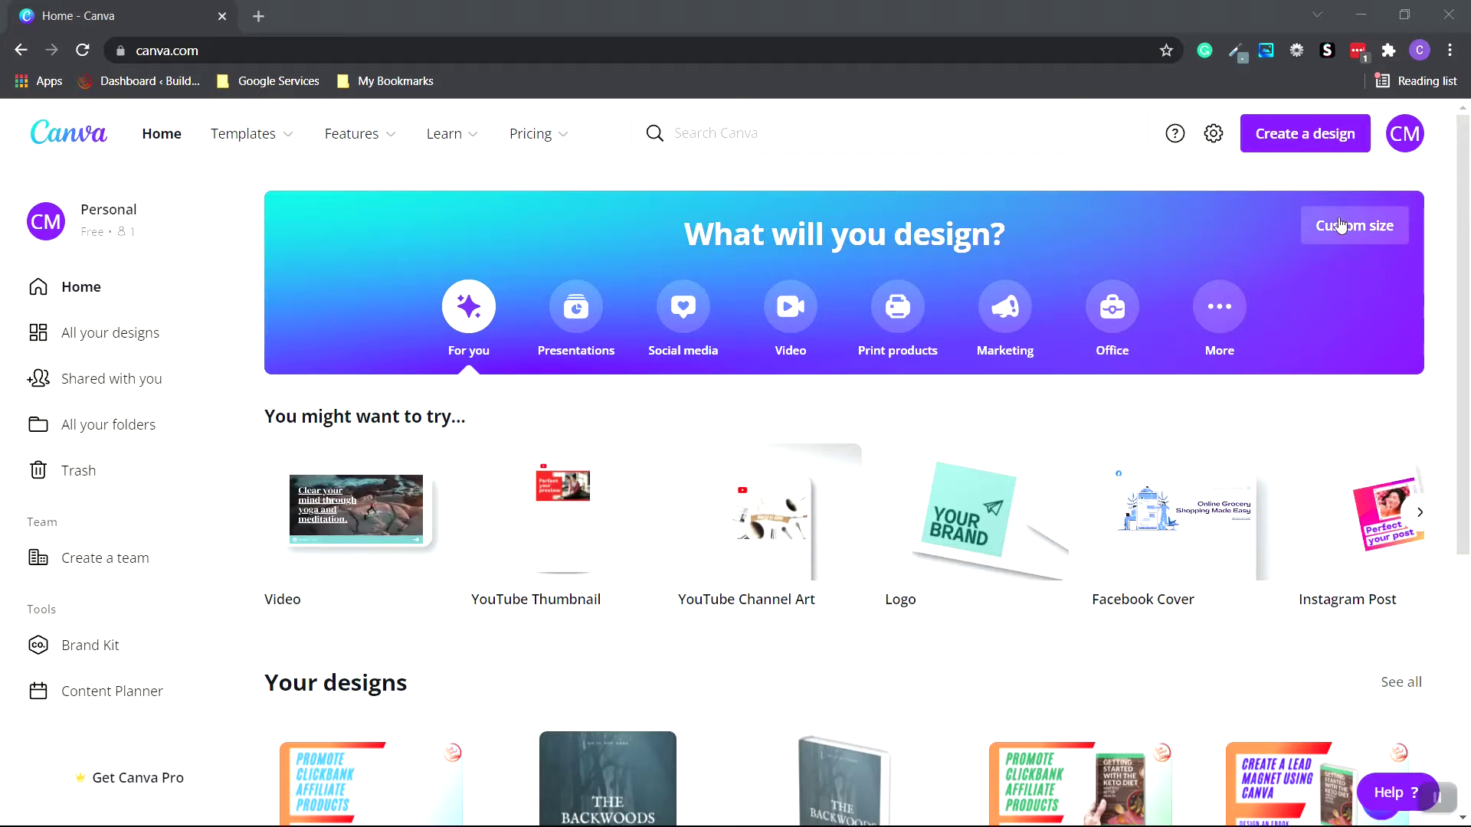
# Create a new custom-size design 8.5 in wide and 11 in high.
pyautogui.click(1376, 241)
pyautogui.click(1344, 317)
pyautogui.click(1321, 353)
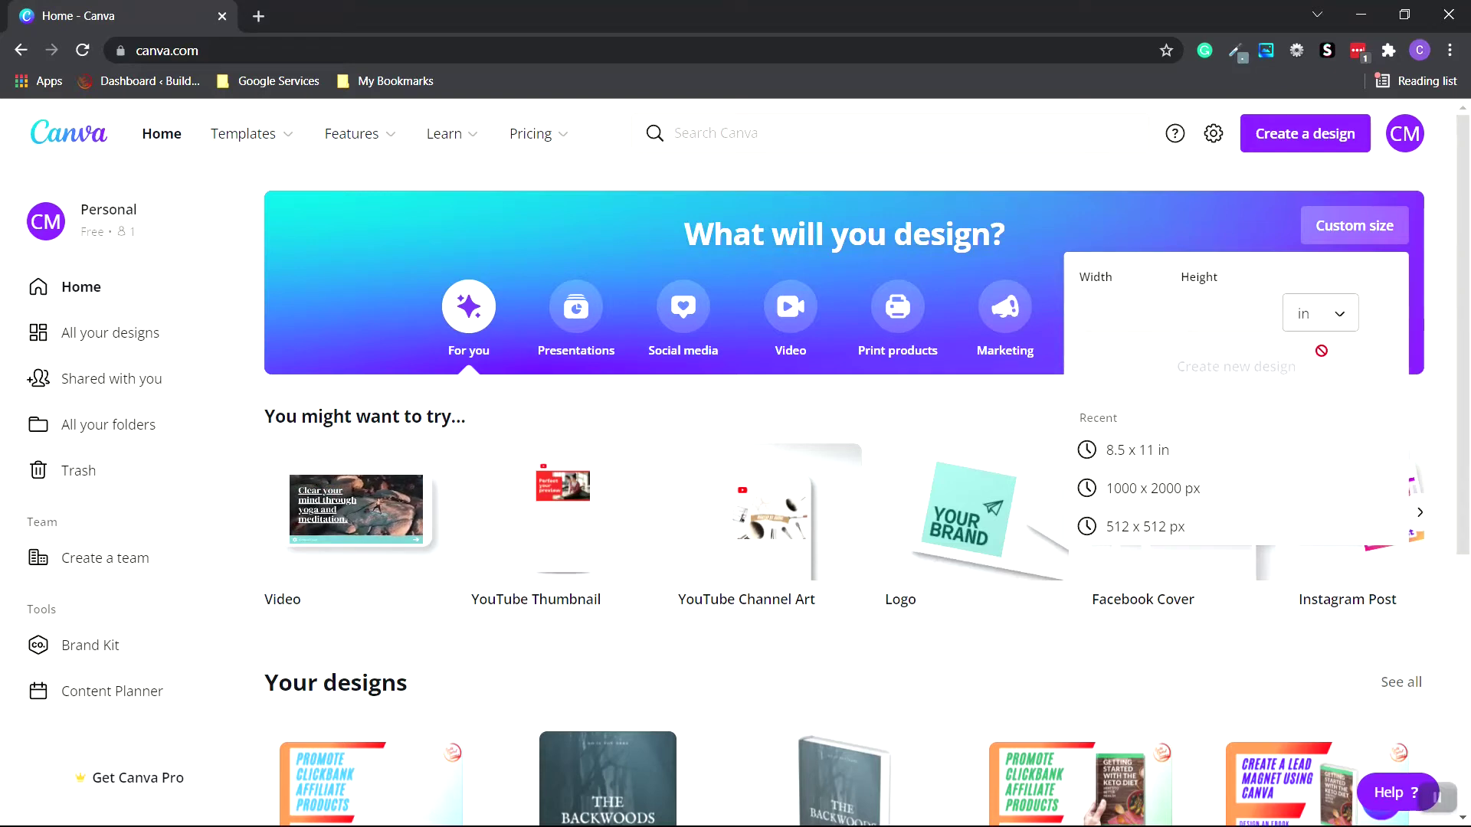
pyautogui.click(1142, 316)
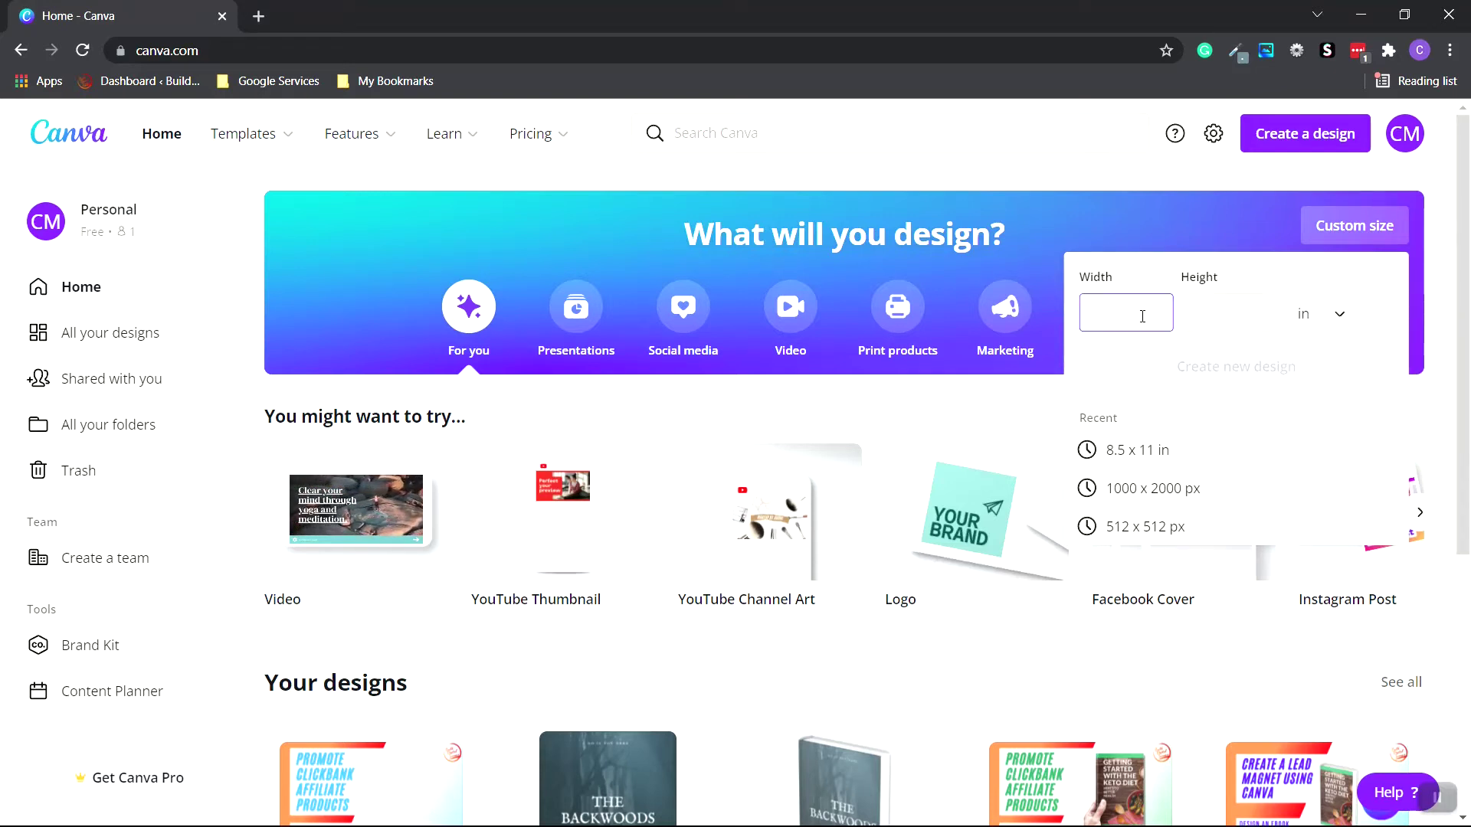
pyautogui.write('8.5')
pyautogui.click(1209, 304)
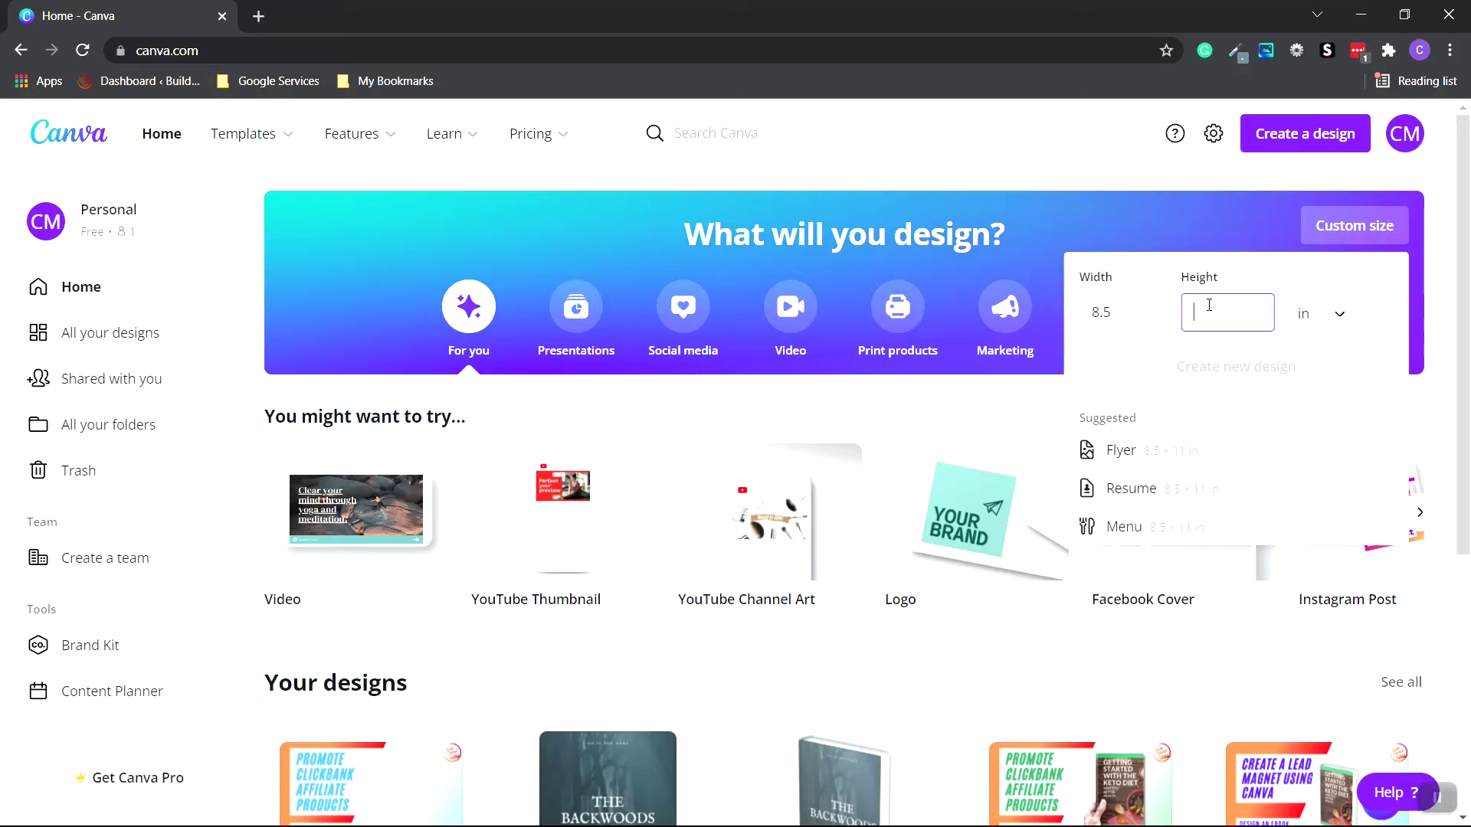
pyautogui.write('11')
pyautogui.click(1243, 381)
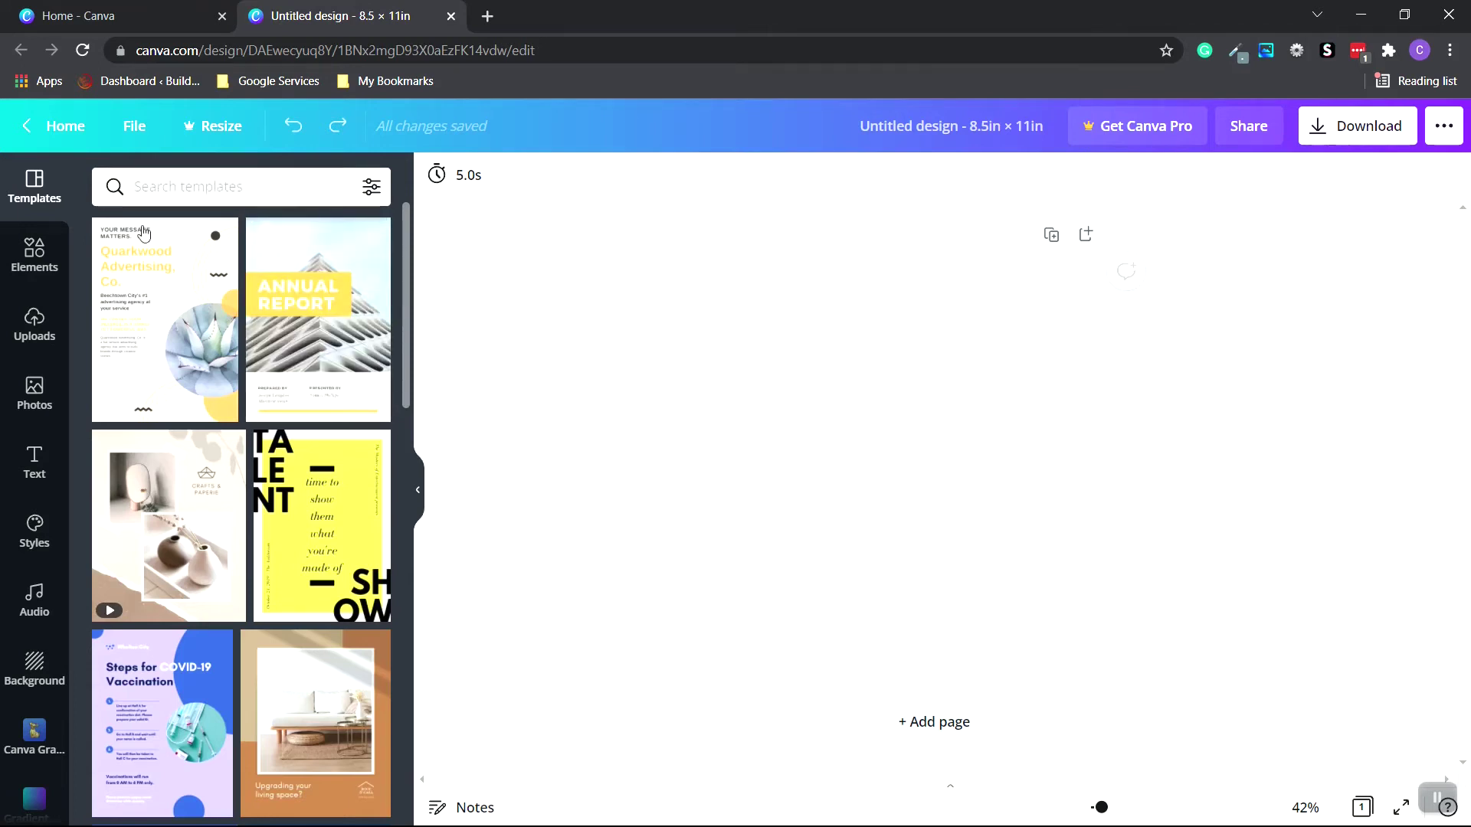
# Search the templates for "book" and apply the free "The Backwoods Mist" cover to the first page.
pyautogui.click(31, 253)
pyautogui.click(30, 188)
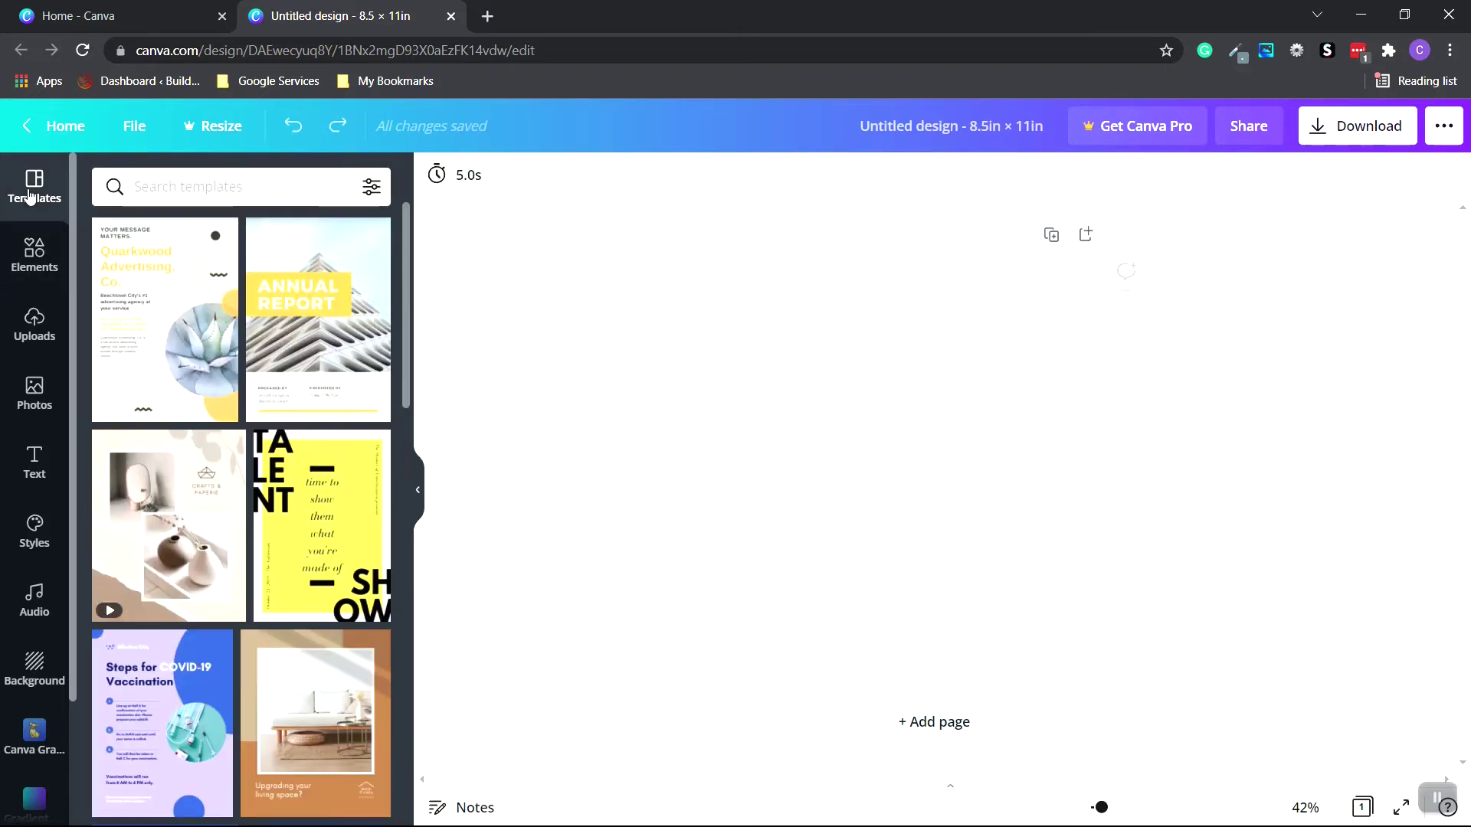
pyautogui.click(201, 189)
pyautogui.click(230, 349)
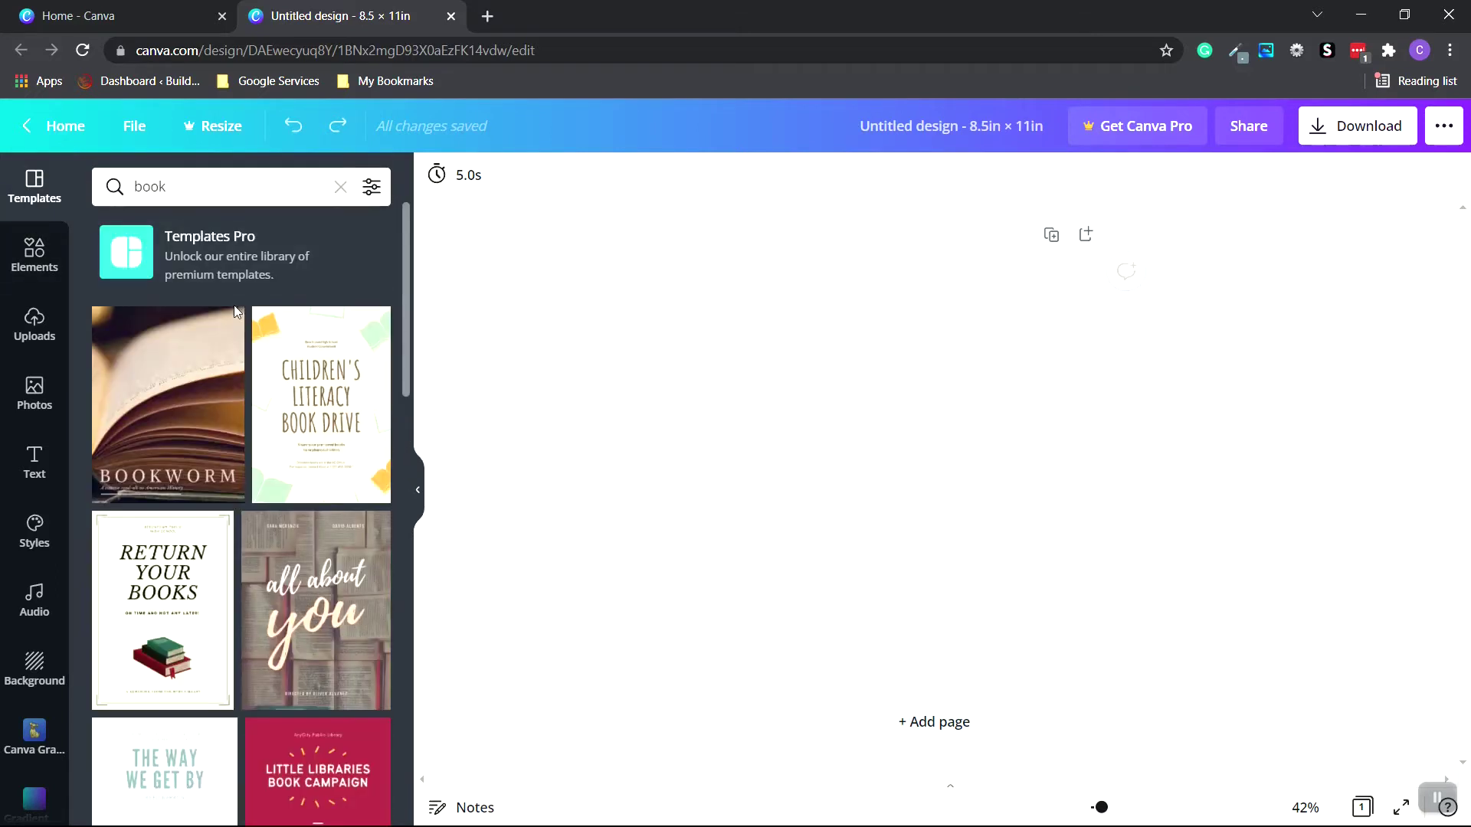
pyautogui.scroll(-2, 245, 322)
pyautogui.scroll(-2, 345, 360)
pyautogui.scroll(2, 184, 473)
pyautogui.scroll(2, 185, 474)
pyautogui.scroll(-2, 328, 428)
pyautogui.scroll(-5, 371, 517)
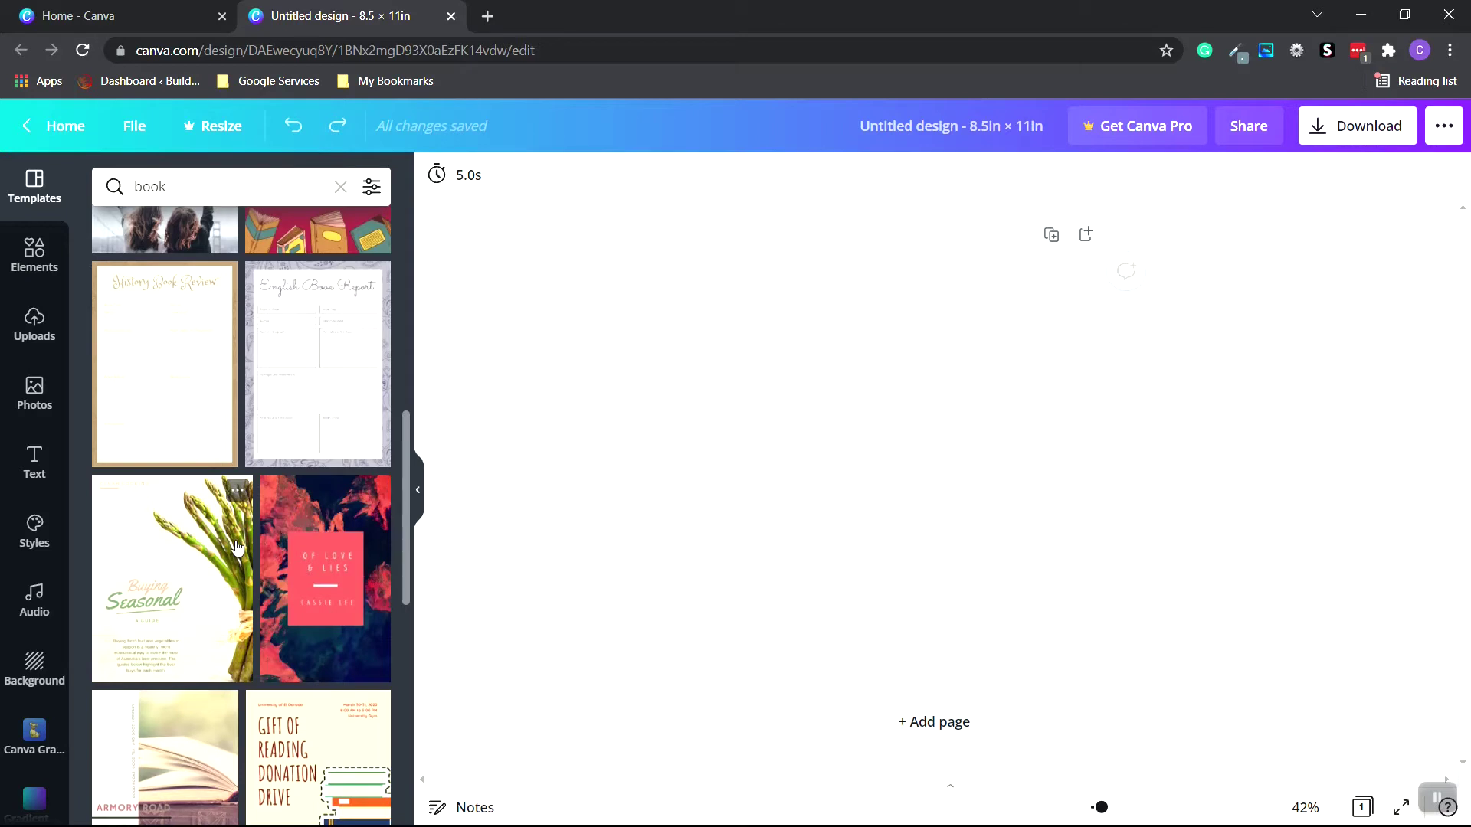
pyautogui.scroll(-10, 236, 546)
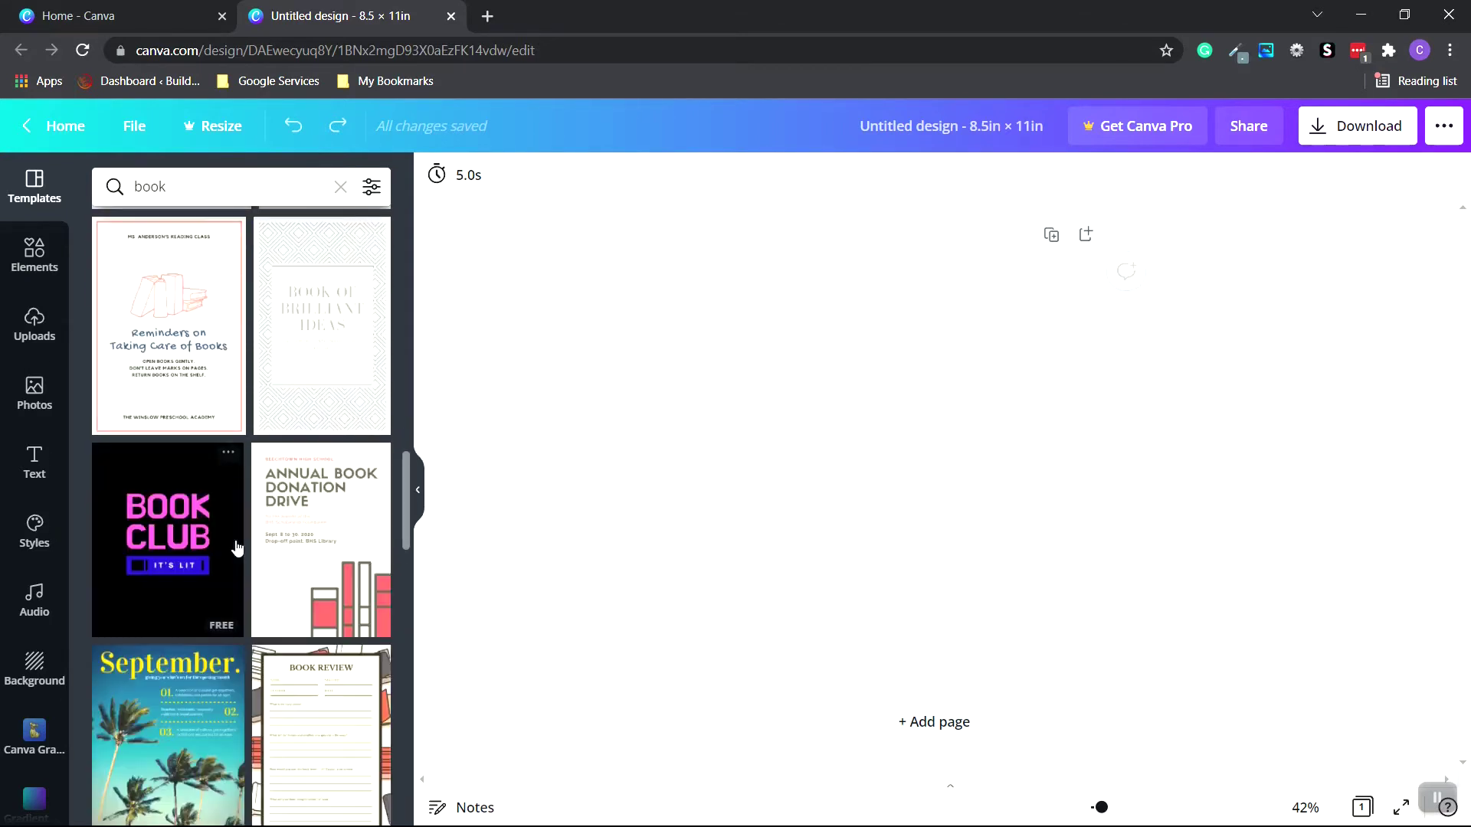
pyautogui.scroll(-15, 236, 546)
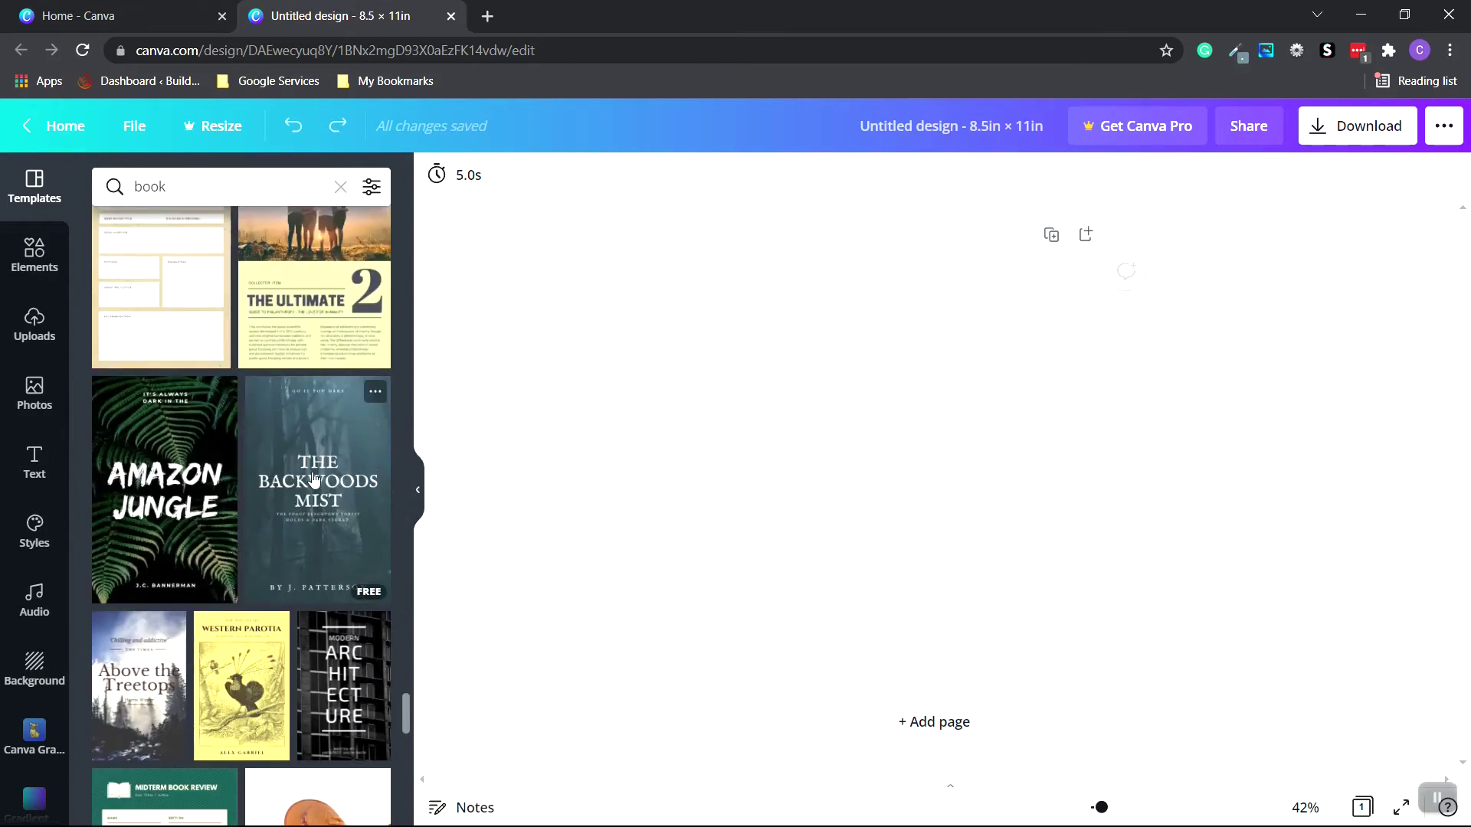
pyautogui.click(302, 507)
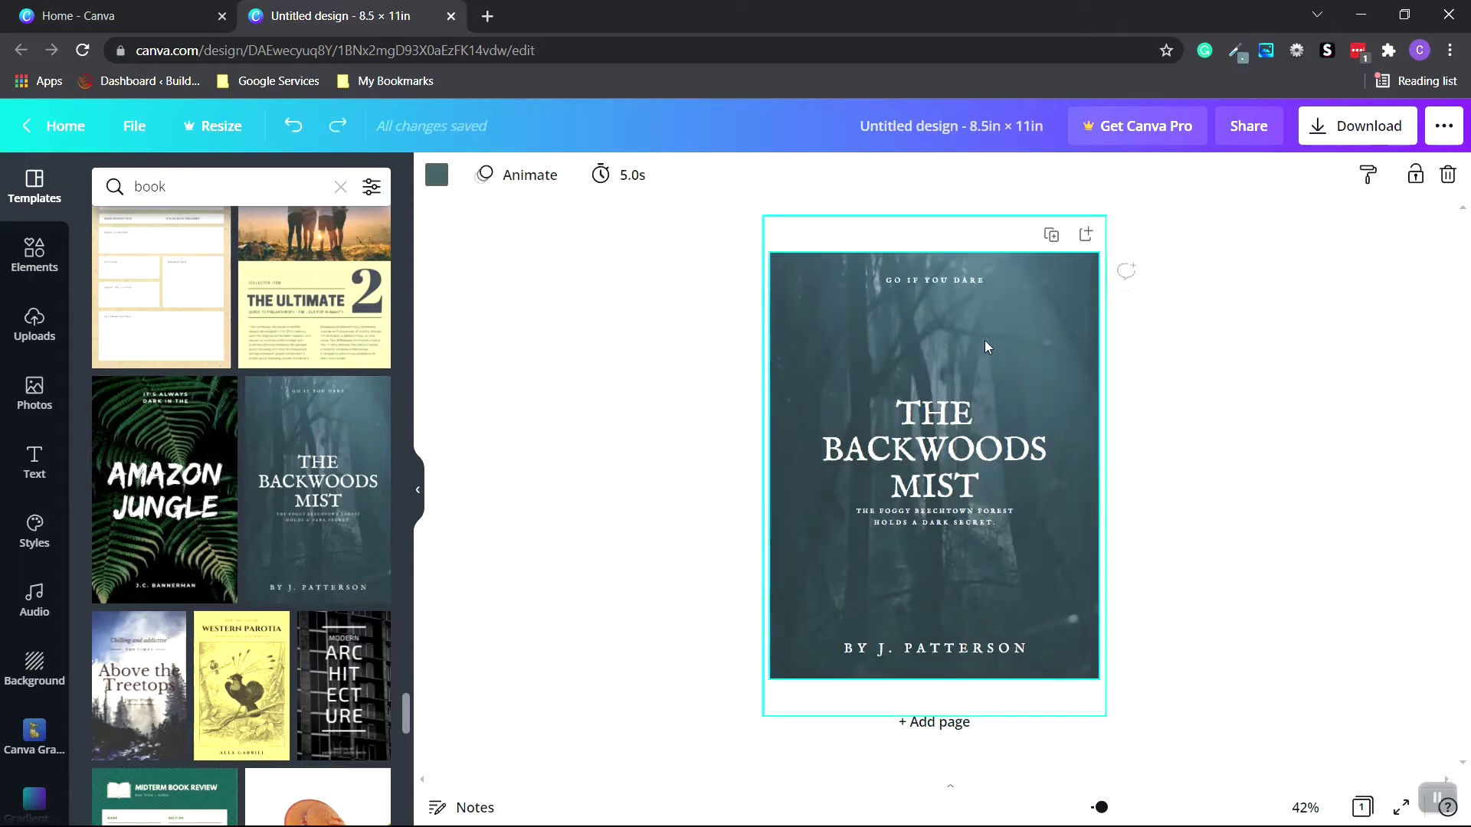
# Add a second page after the cover and remove its dark teal background.
pyautogui.click(939, 722)
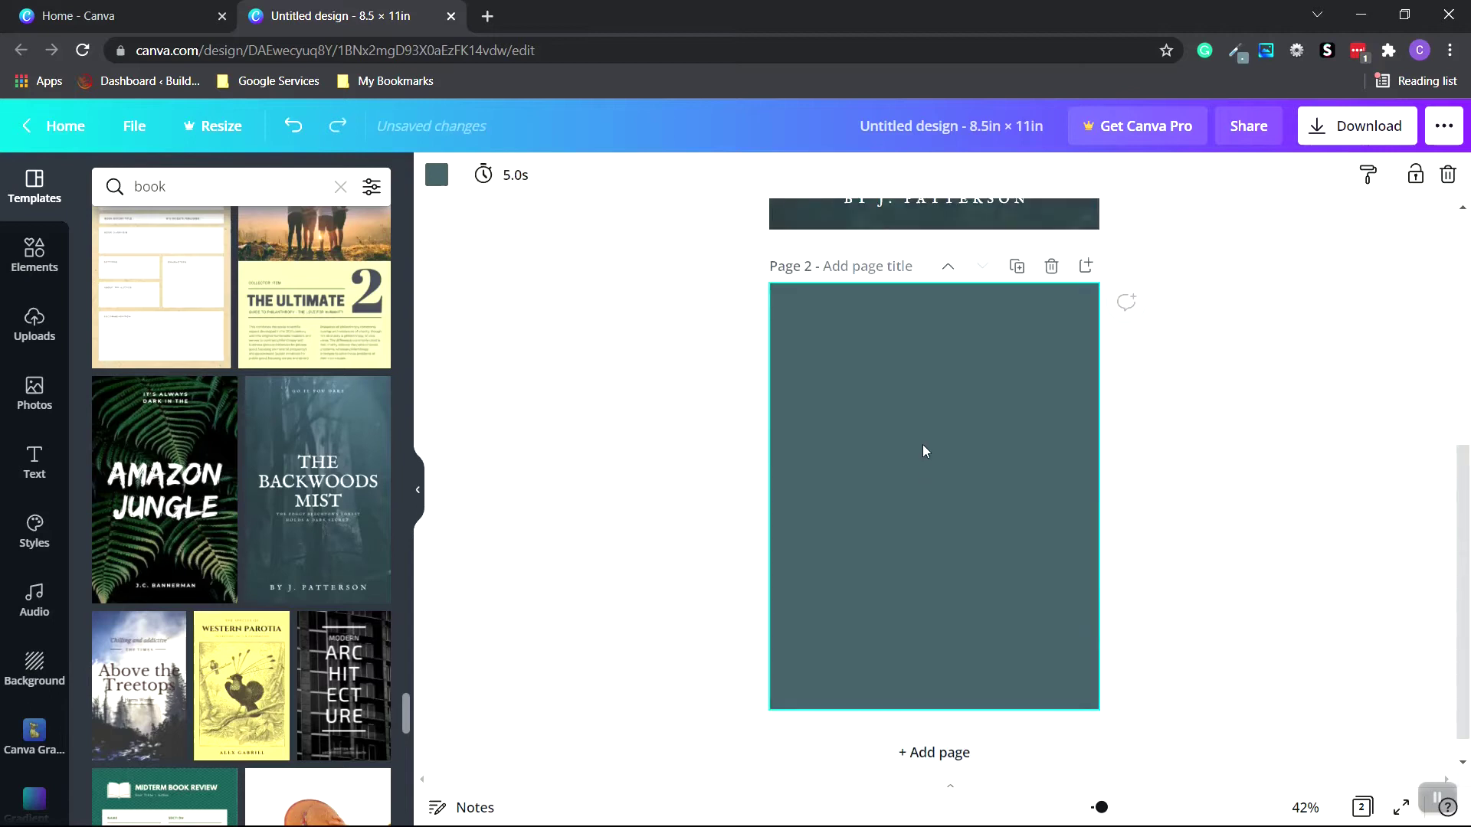
pyautogui.click(437, 174)
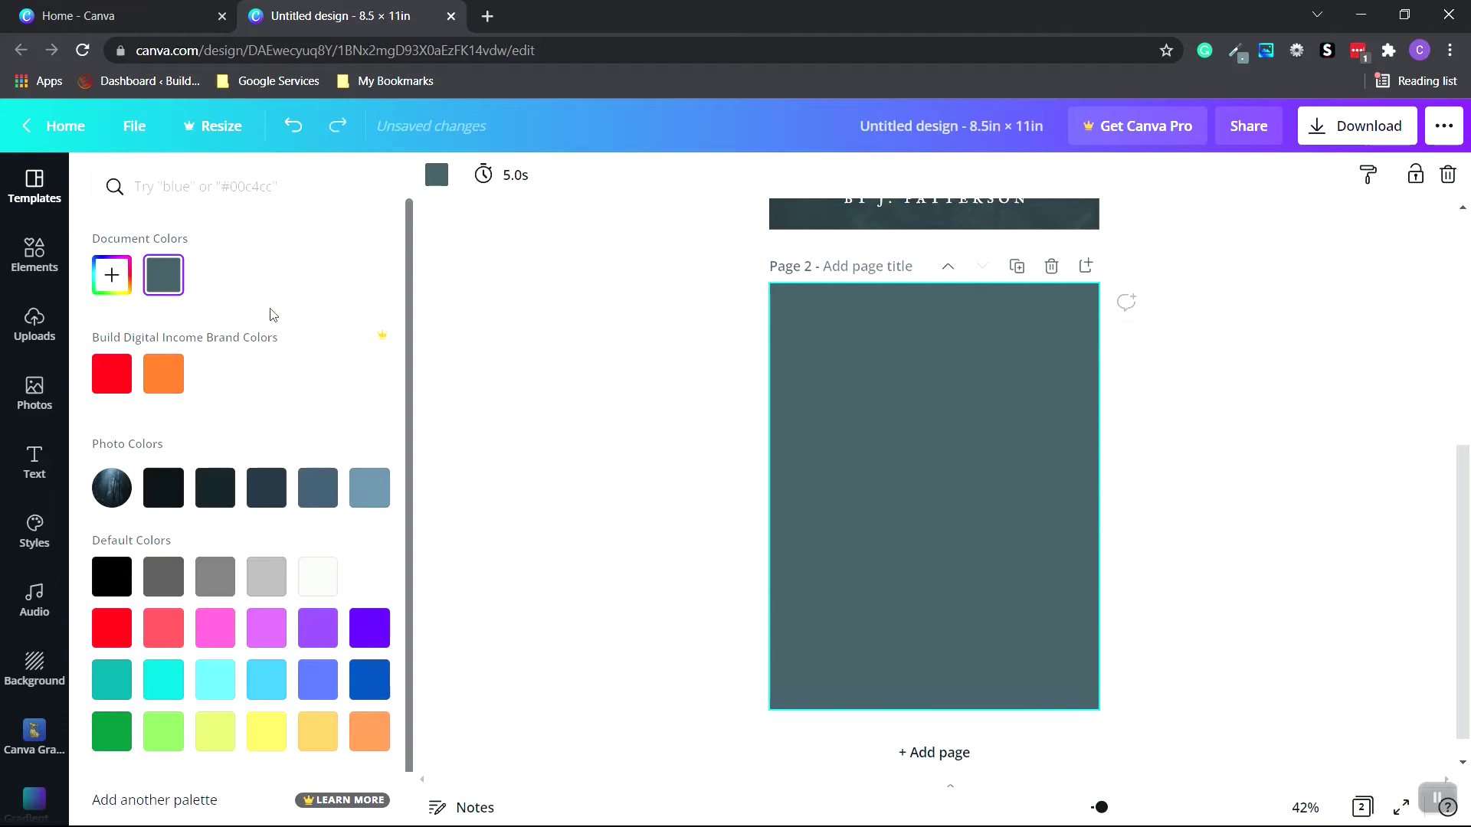
pyautogui.click(438, 176)
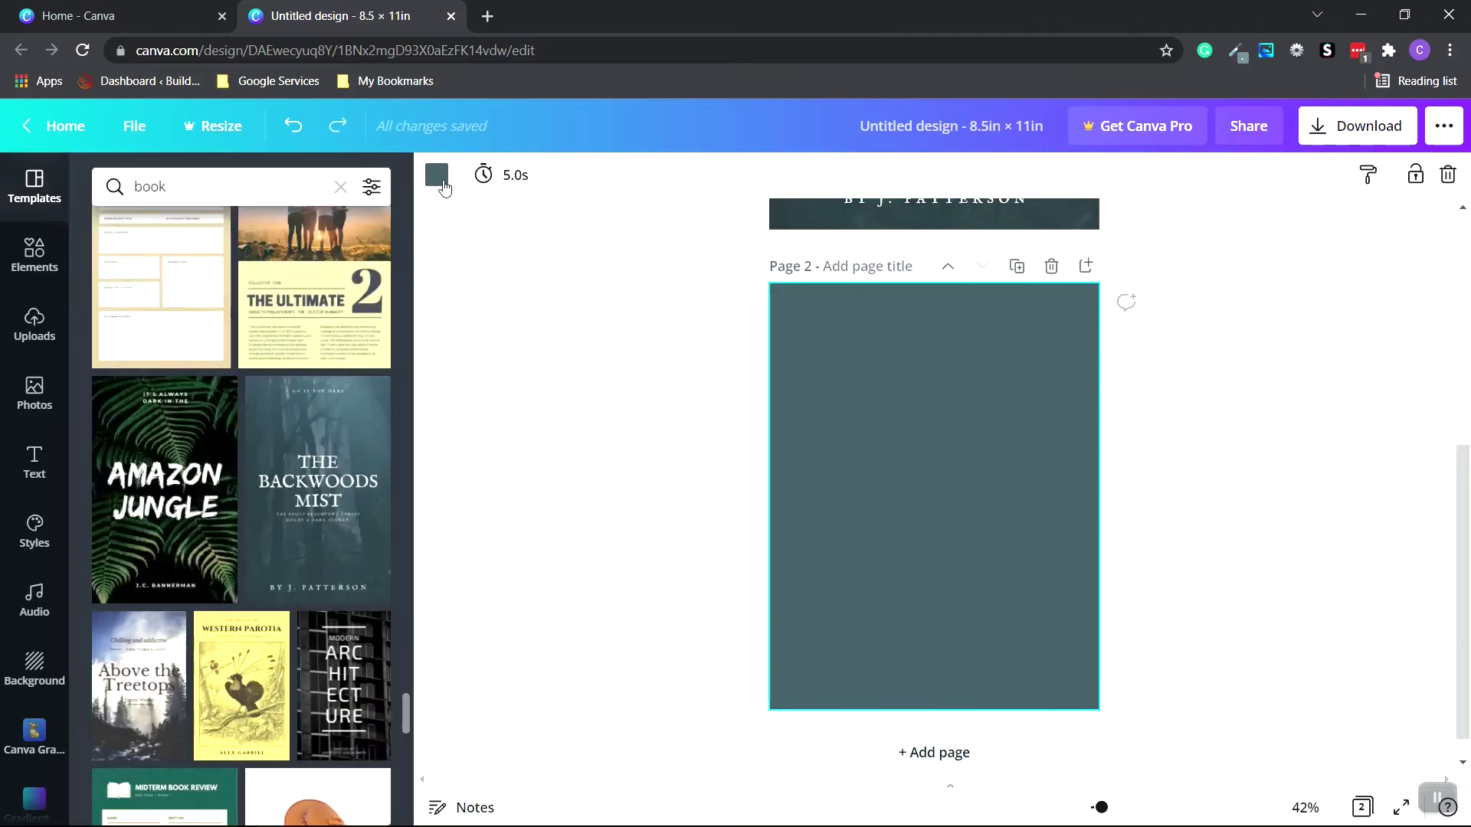
pyautogui.press('Delete')
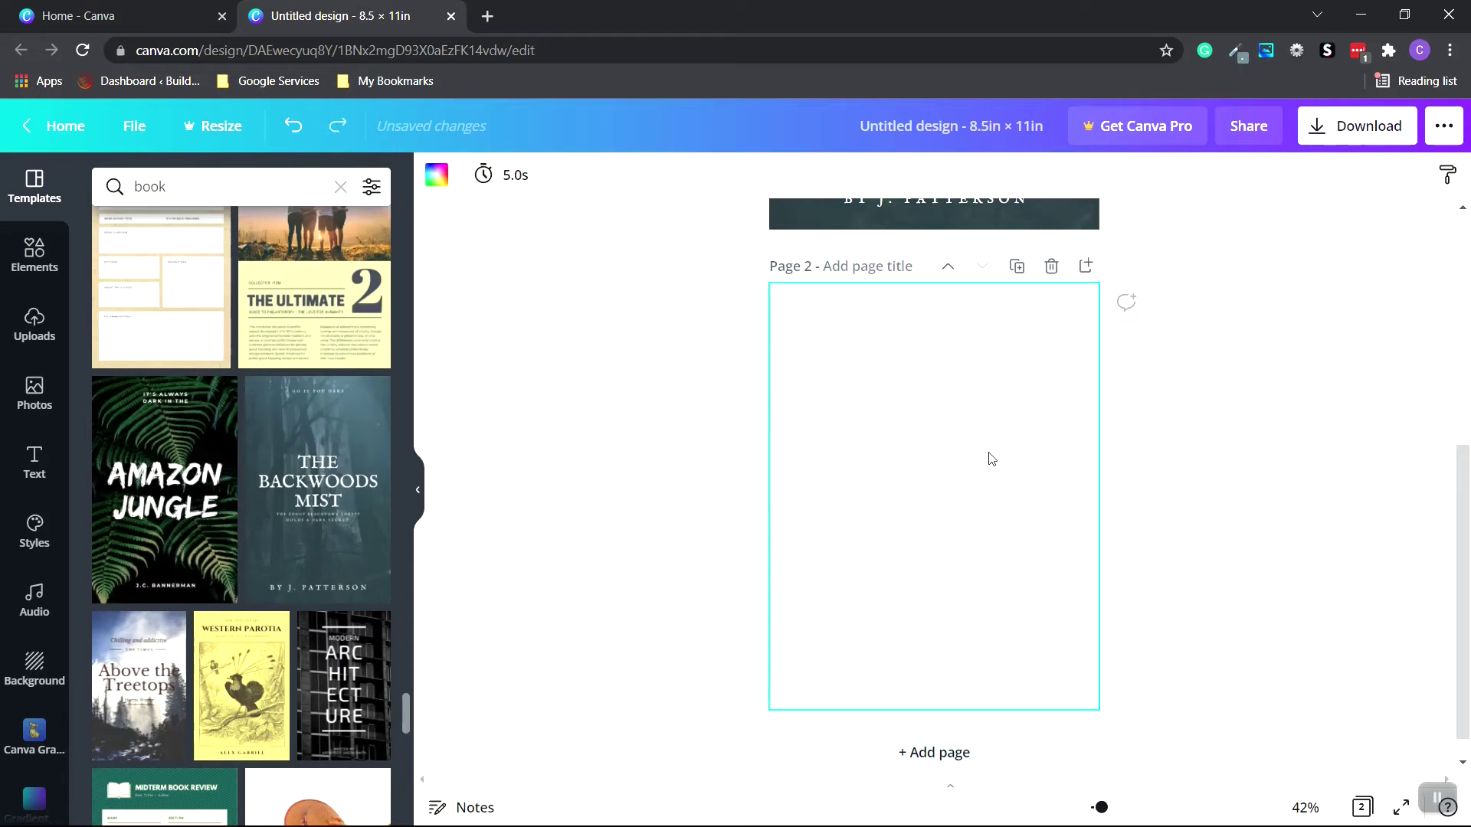
# Duplicate the blank second page and delete the copy.
pyautogui.click(1017, 268)
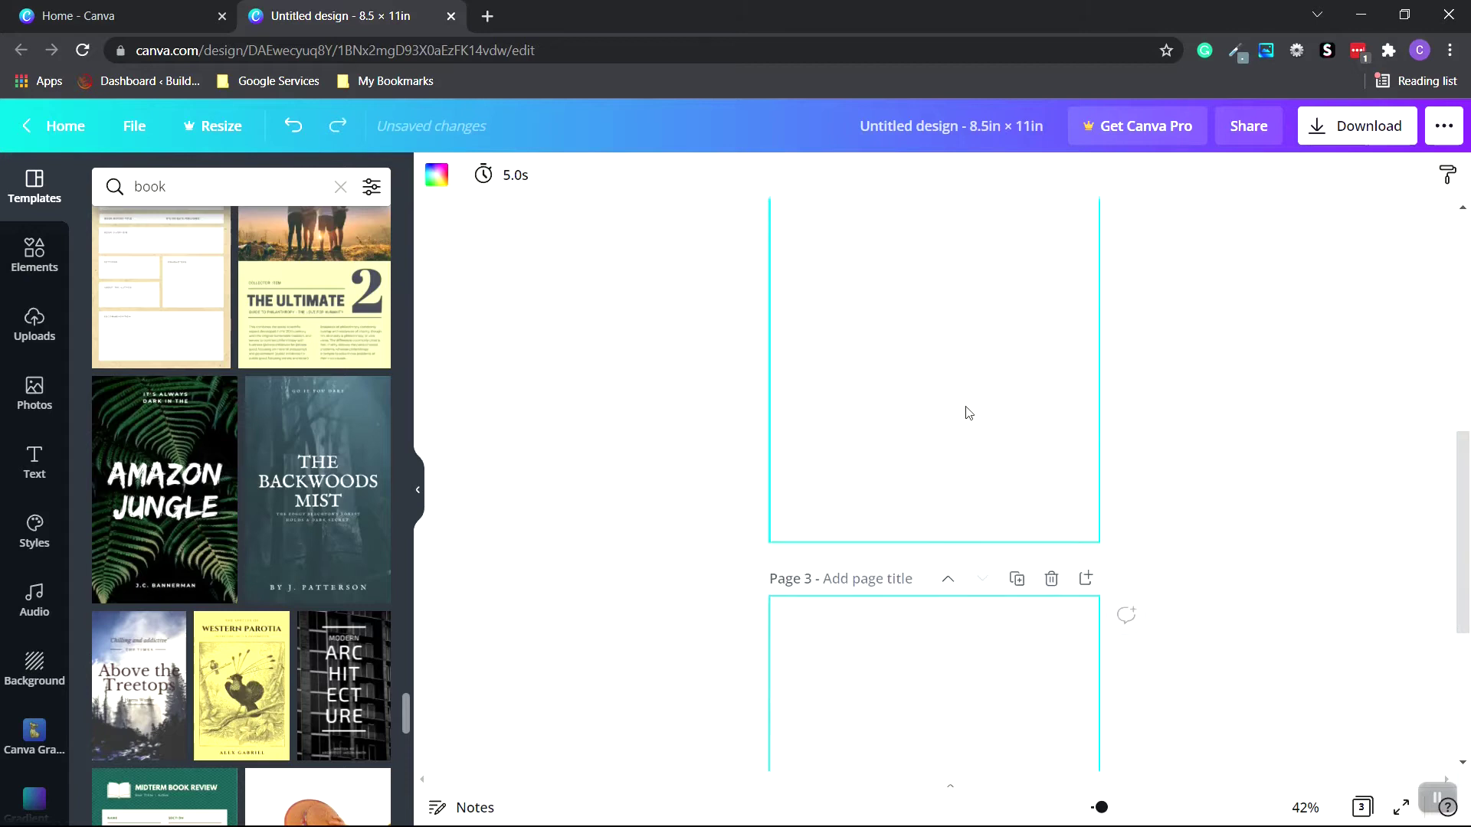
pyautogui.scroll(5, 987, 460)
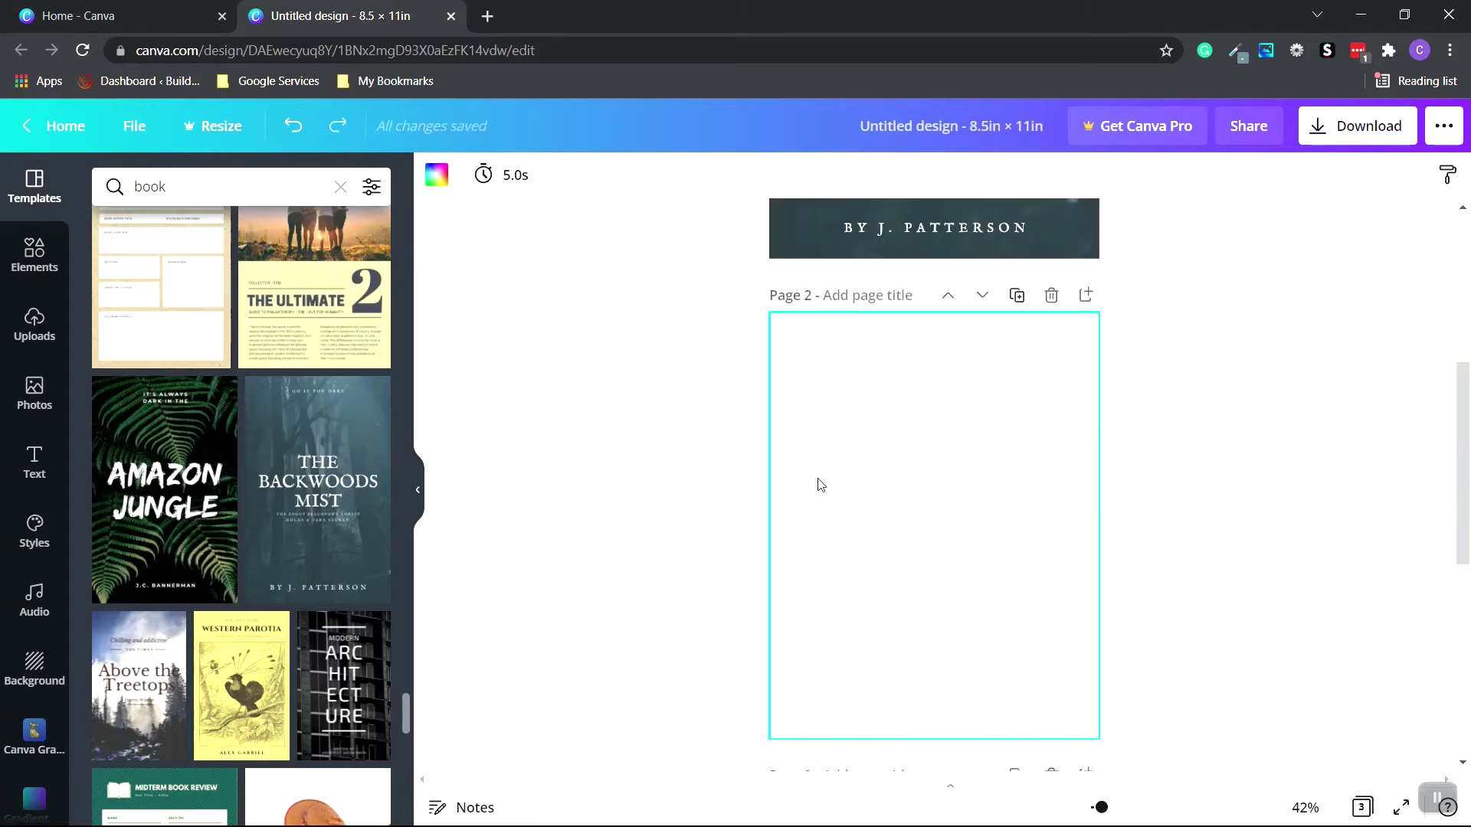
pyautogui.scroll(-5, 967, 414)
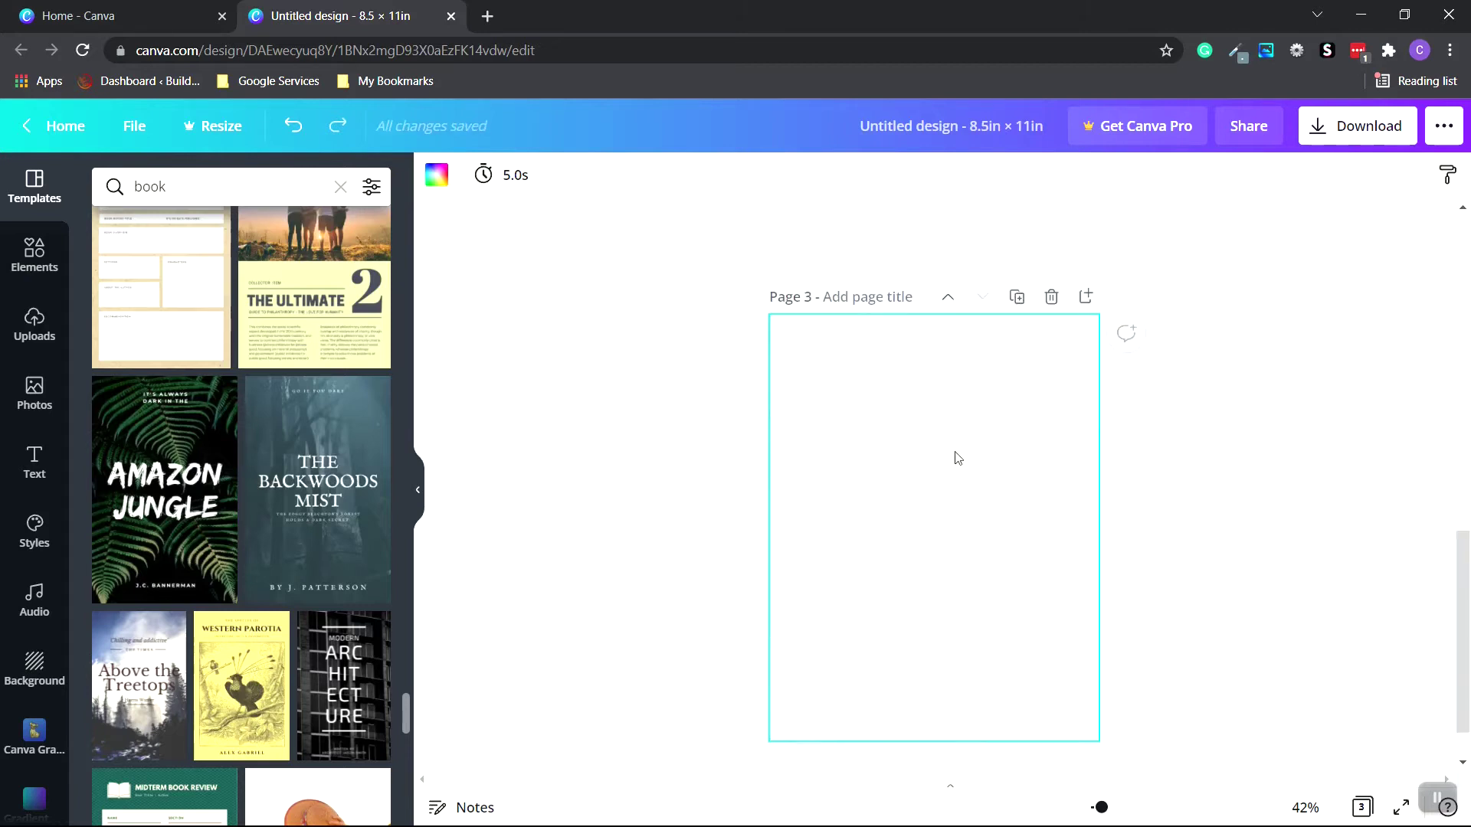
pyautogui.click(1051, 299)
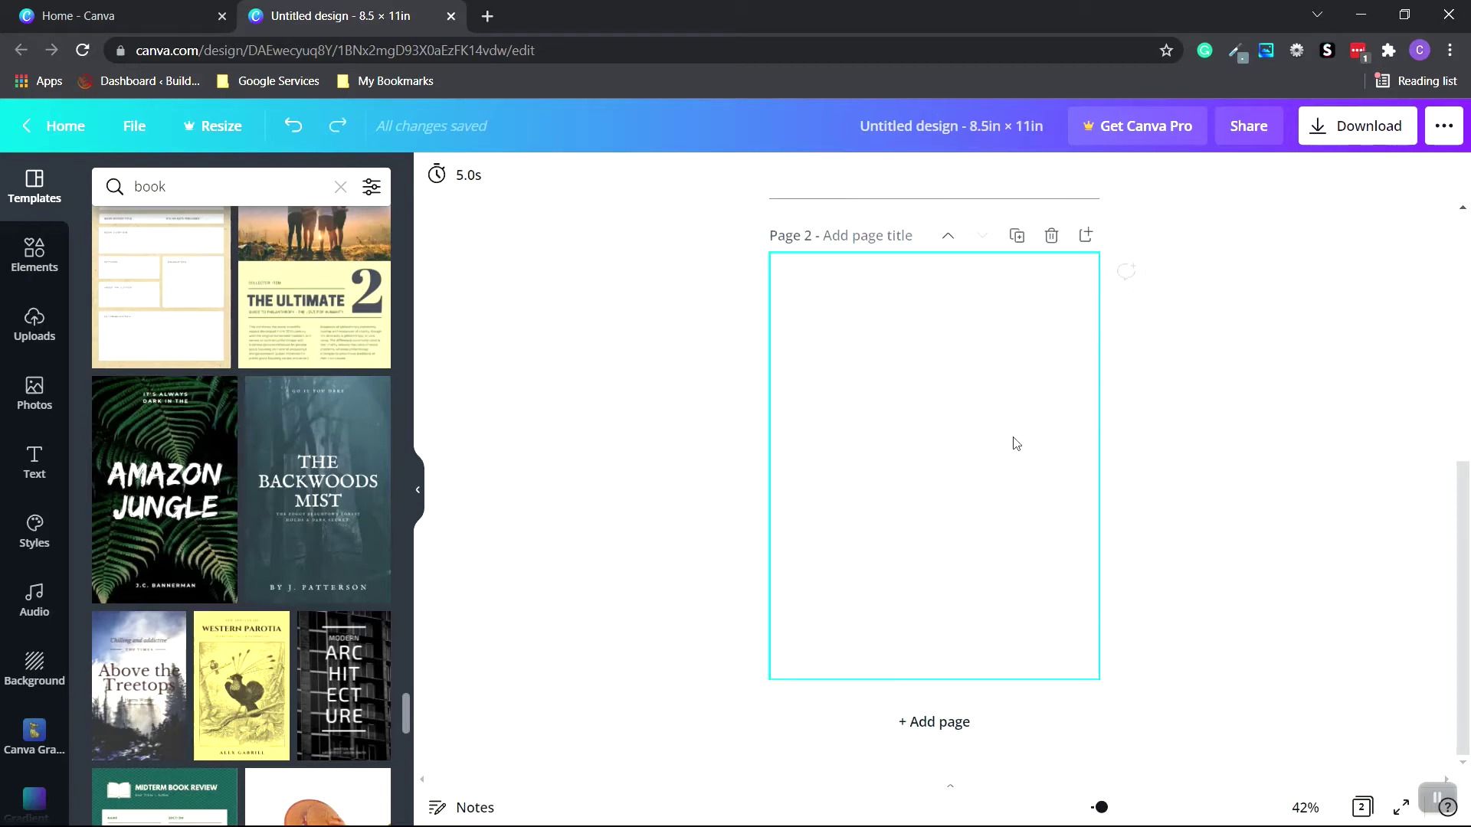
# Duplicate the blank page three times so the design has a cover and four blank pages.
pyautogui.click(1016, 241)
pyautogui.click(1016, 268)
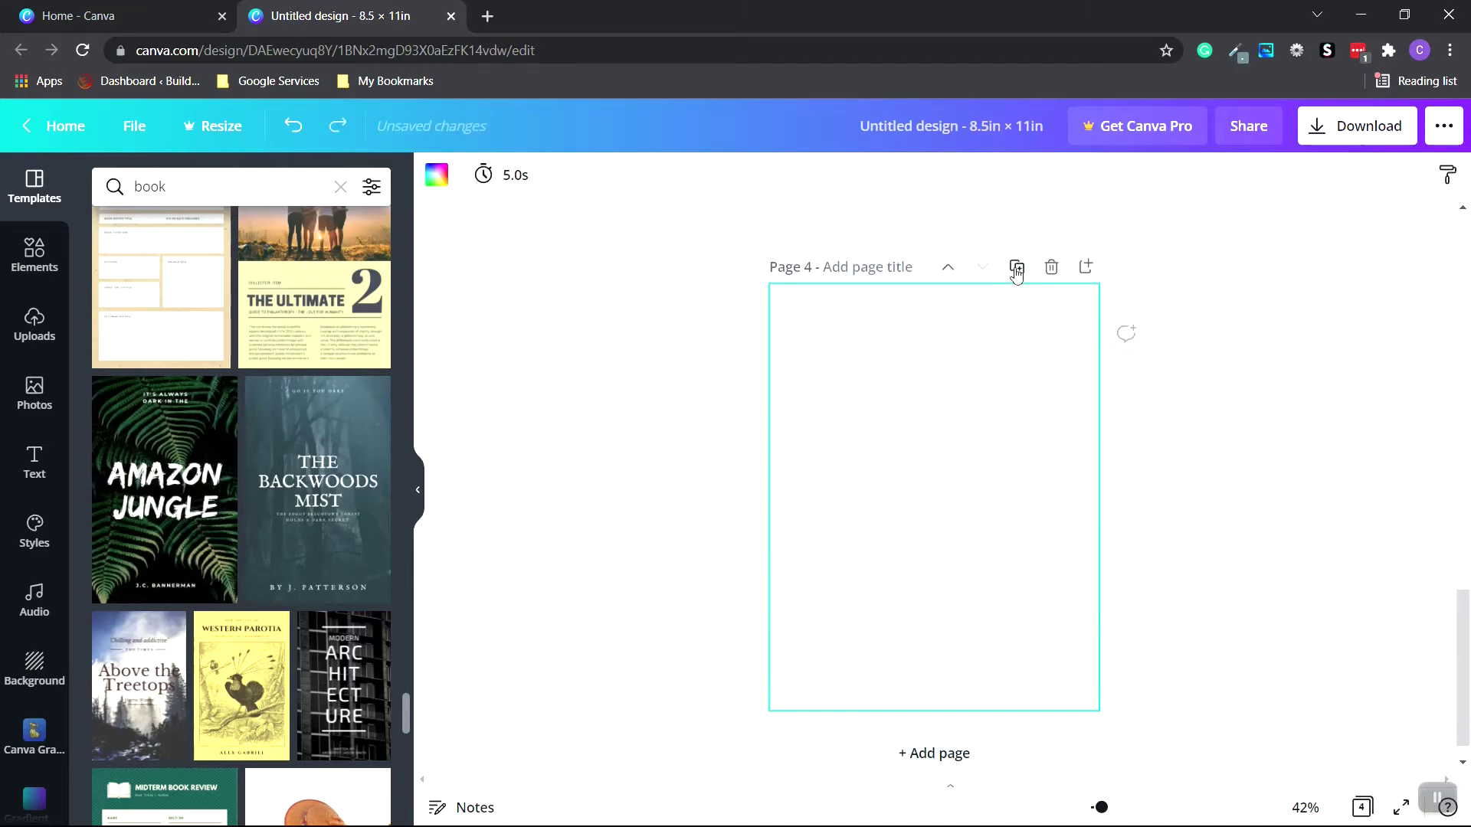
pyautogui.click(1015, 268)
pyautogui.scroll(15, 1162, 592)
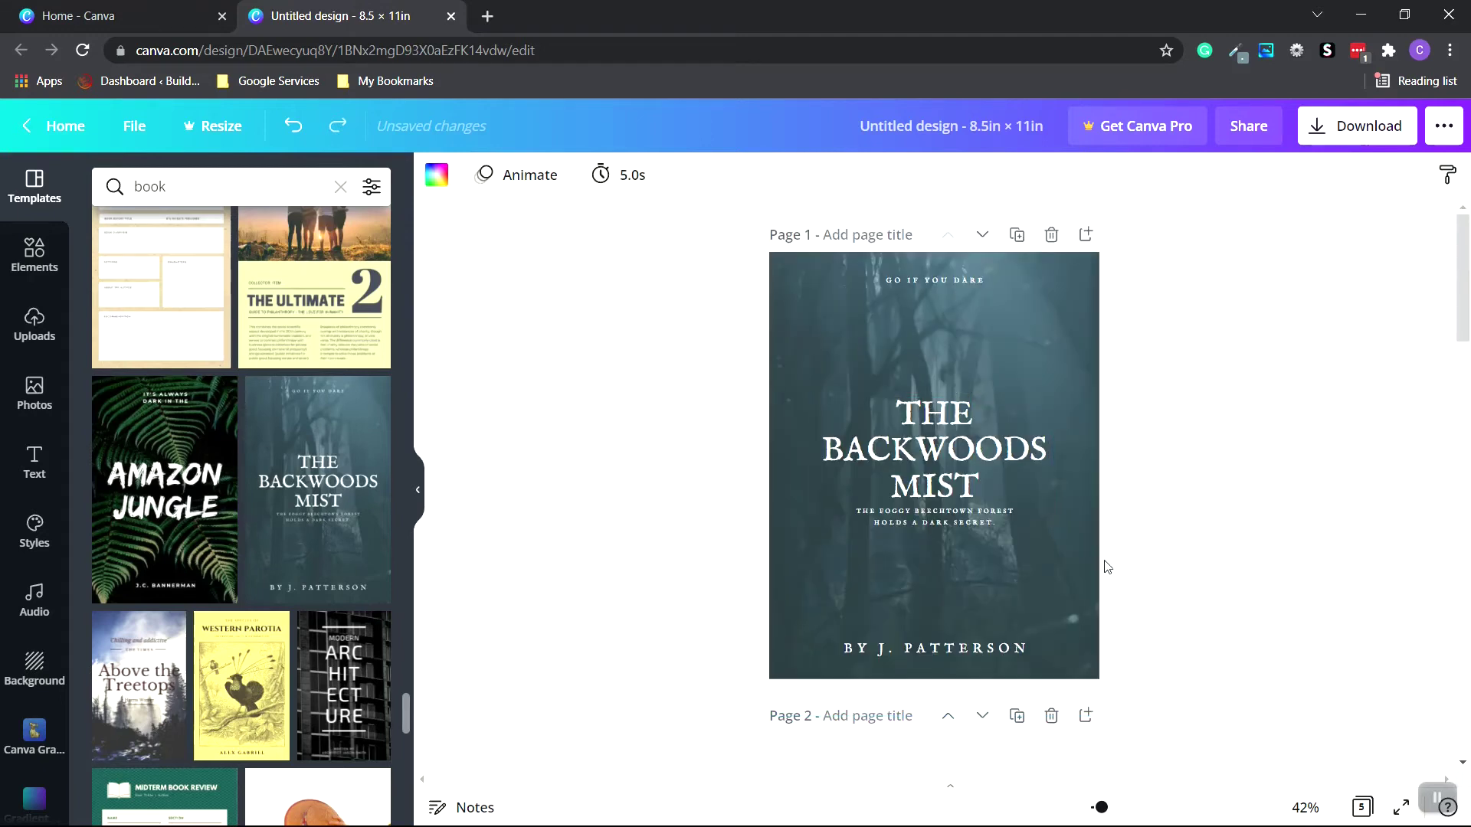
pyautogui.scroll(-15, 1103, 564)
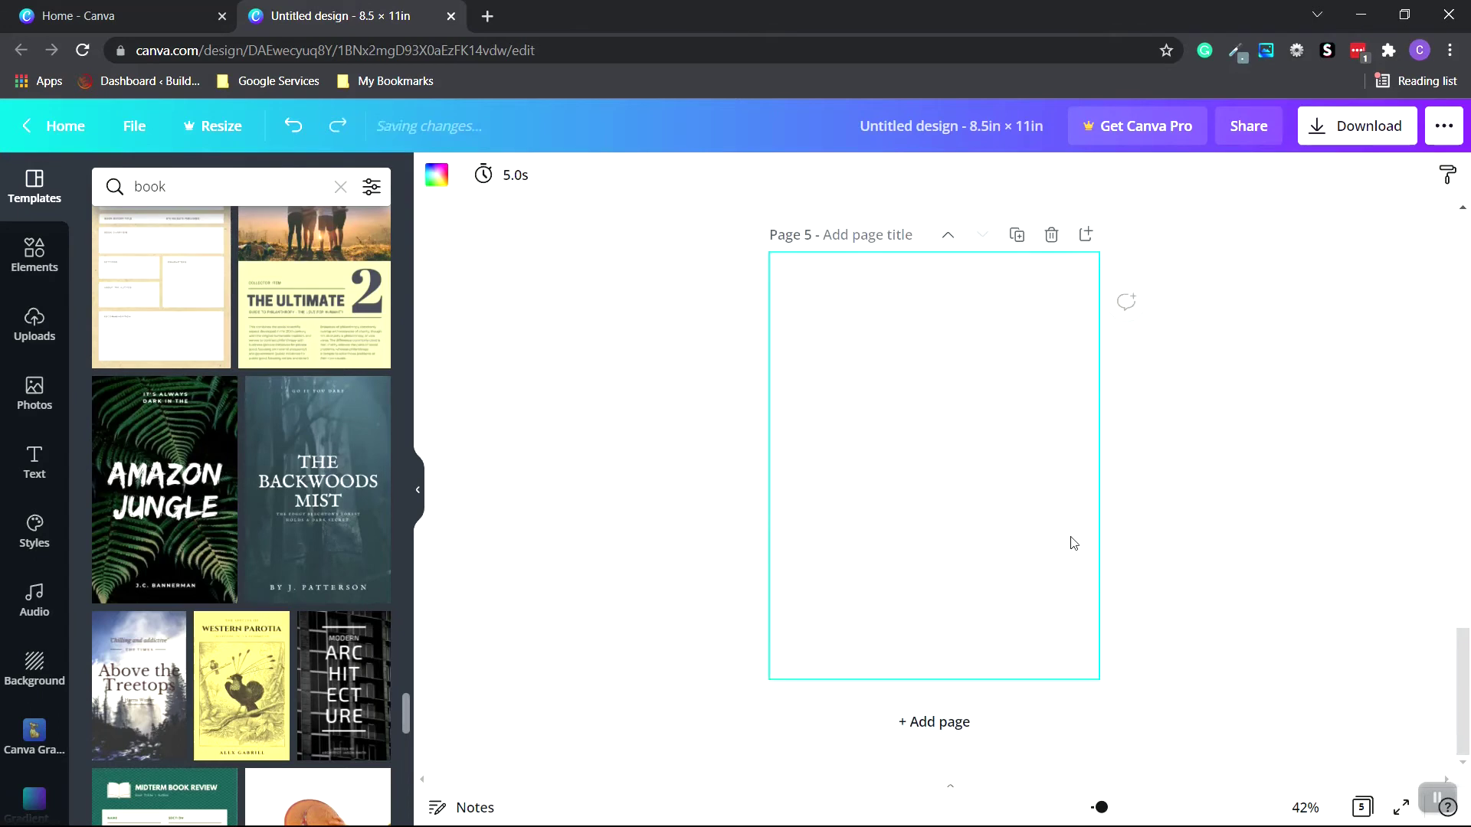
pyautogui.scroll(15, 1146, 585)
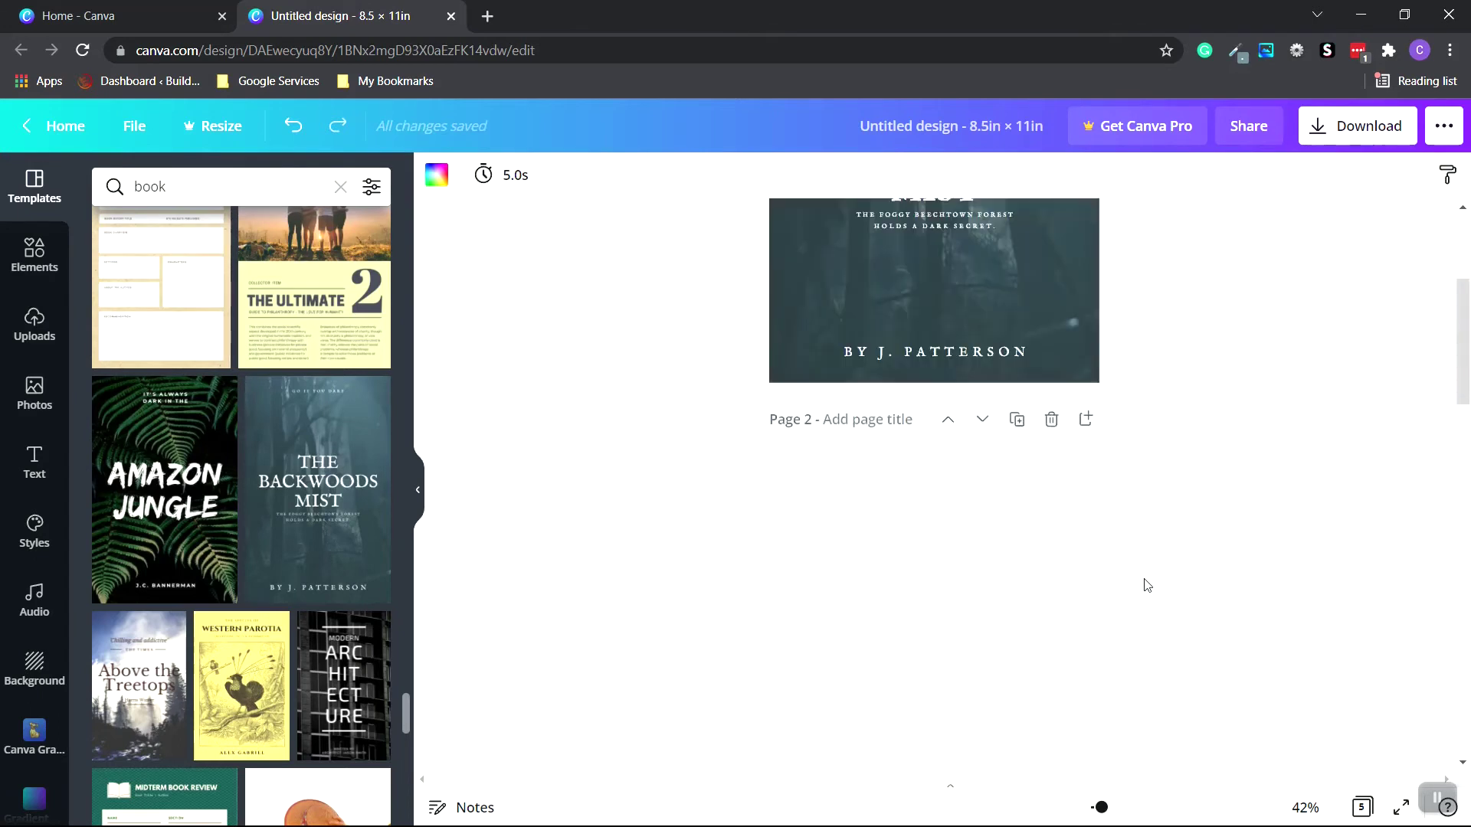
# Rename the design "The Blackwoods Mist eBook" and save it.
pyautogui.click(967, 127)
pyautogui.press('BackSpace')
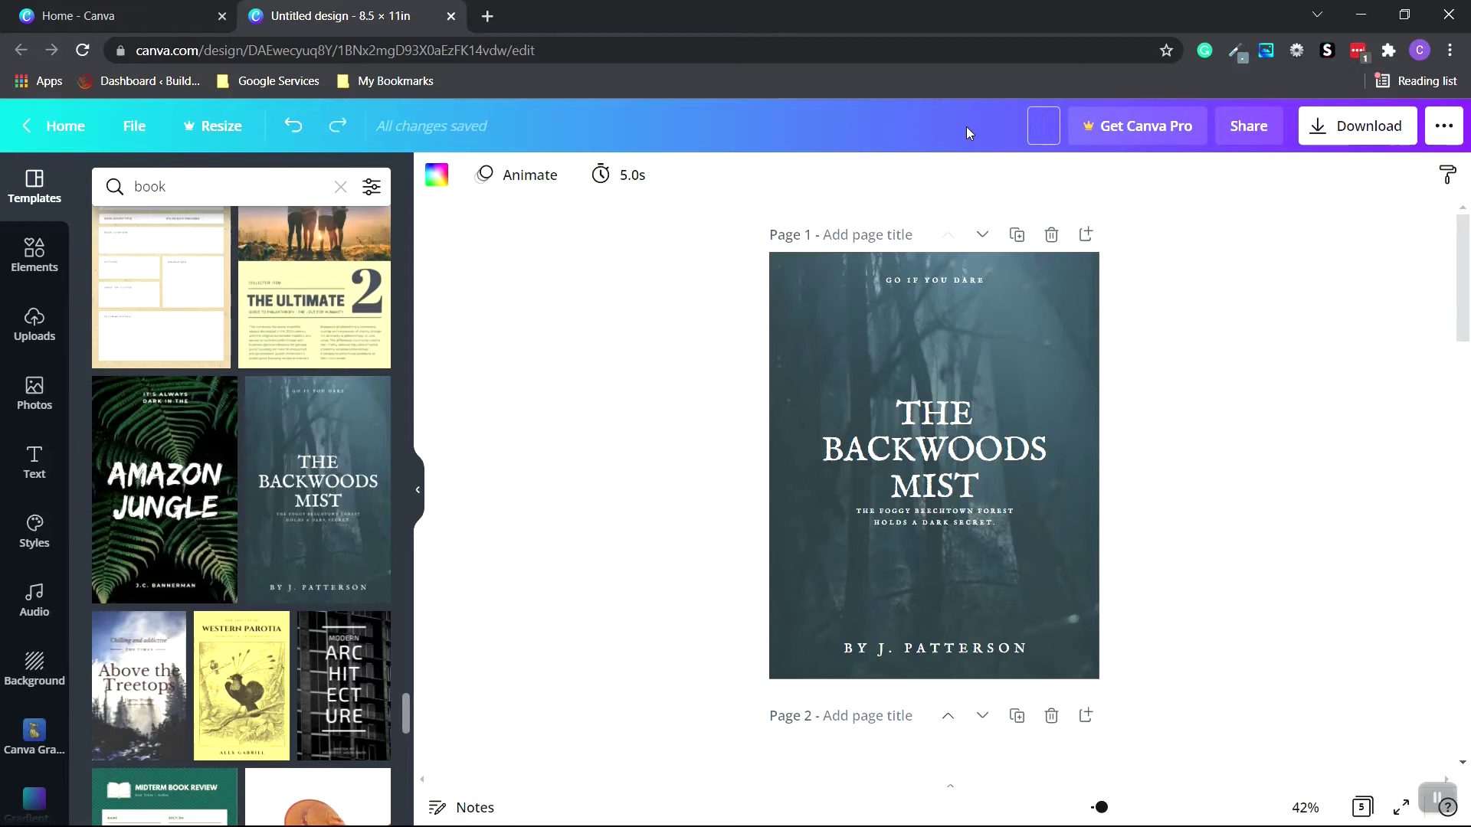
pyautogui.write('The Blackwoods Mist')
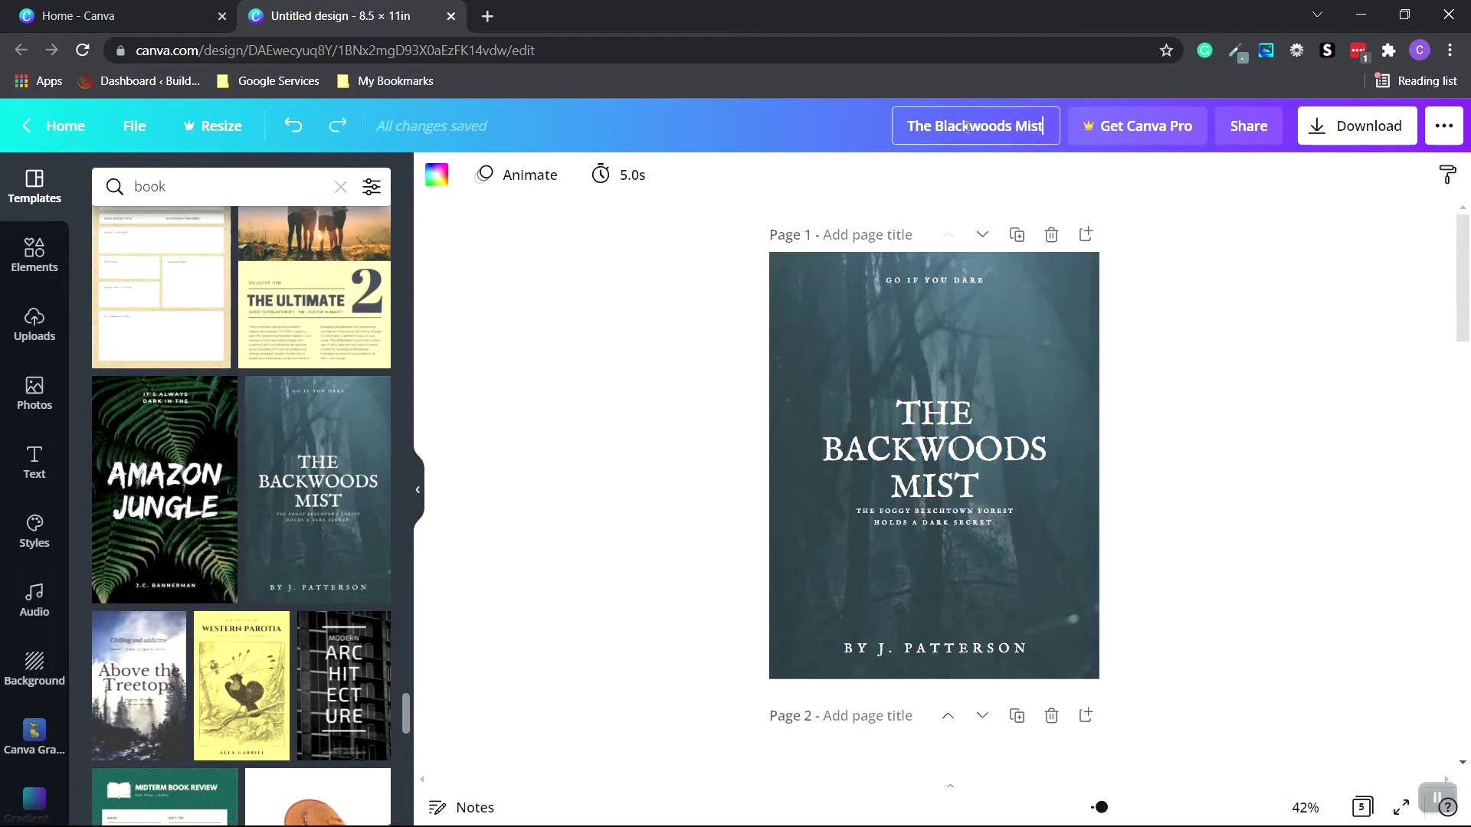
pyautogui.write(' eBook')
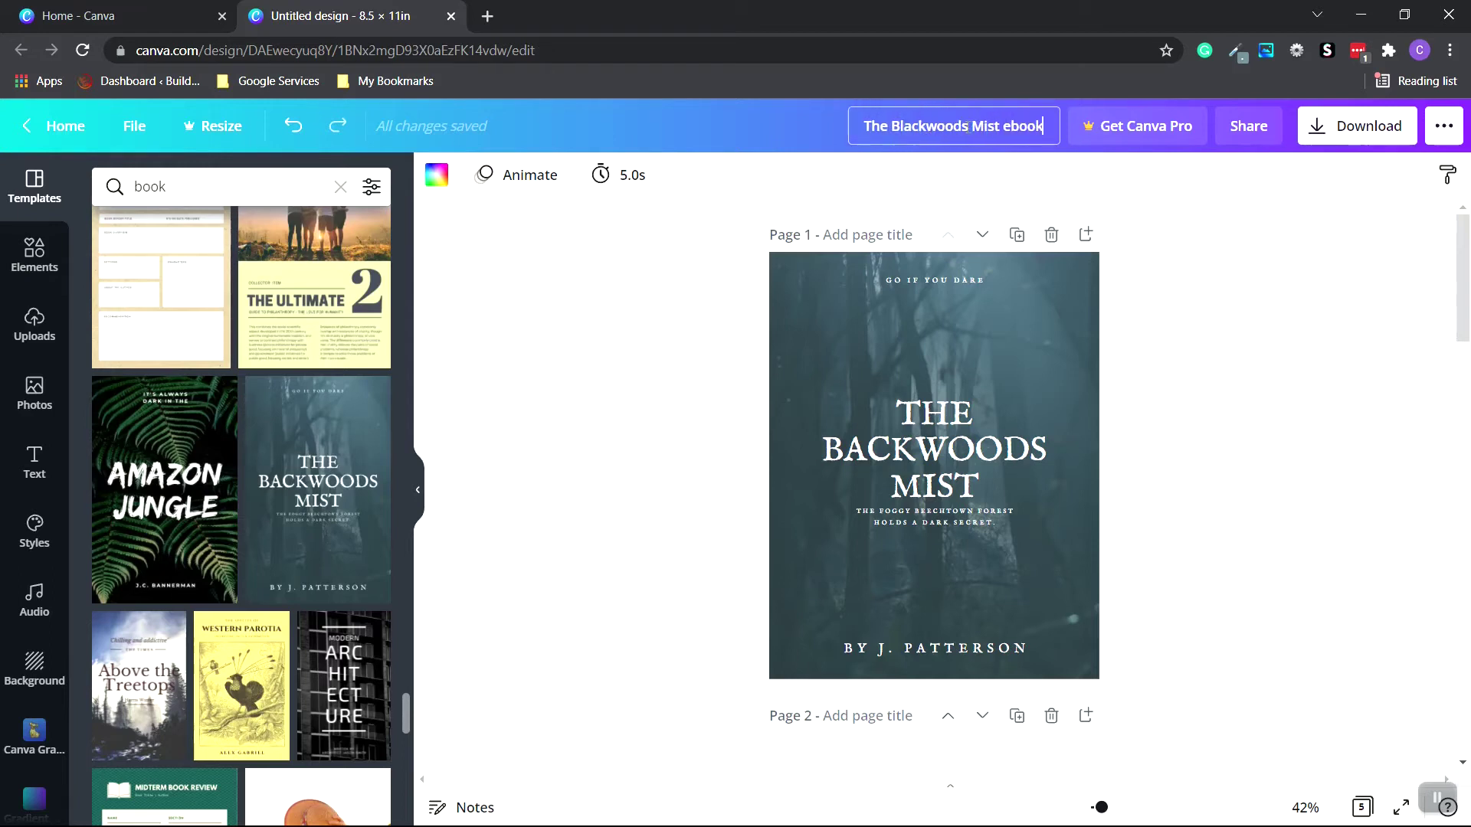
pyautogui.press('Return')
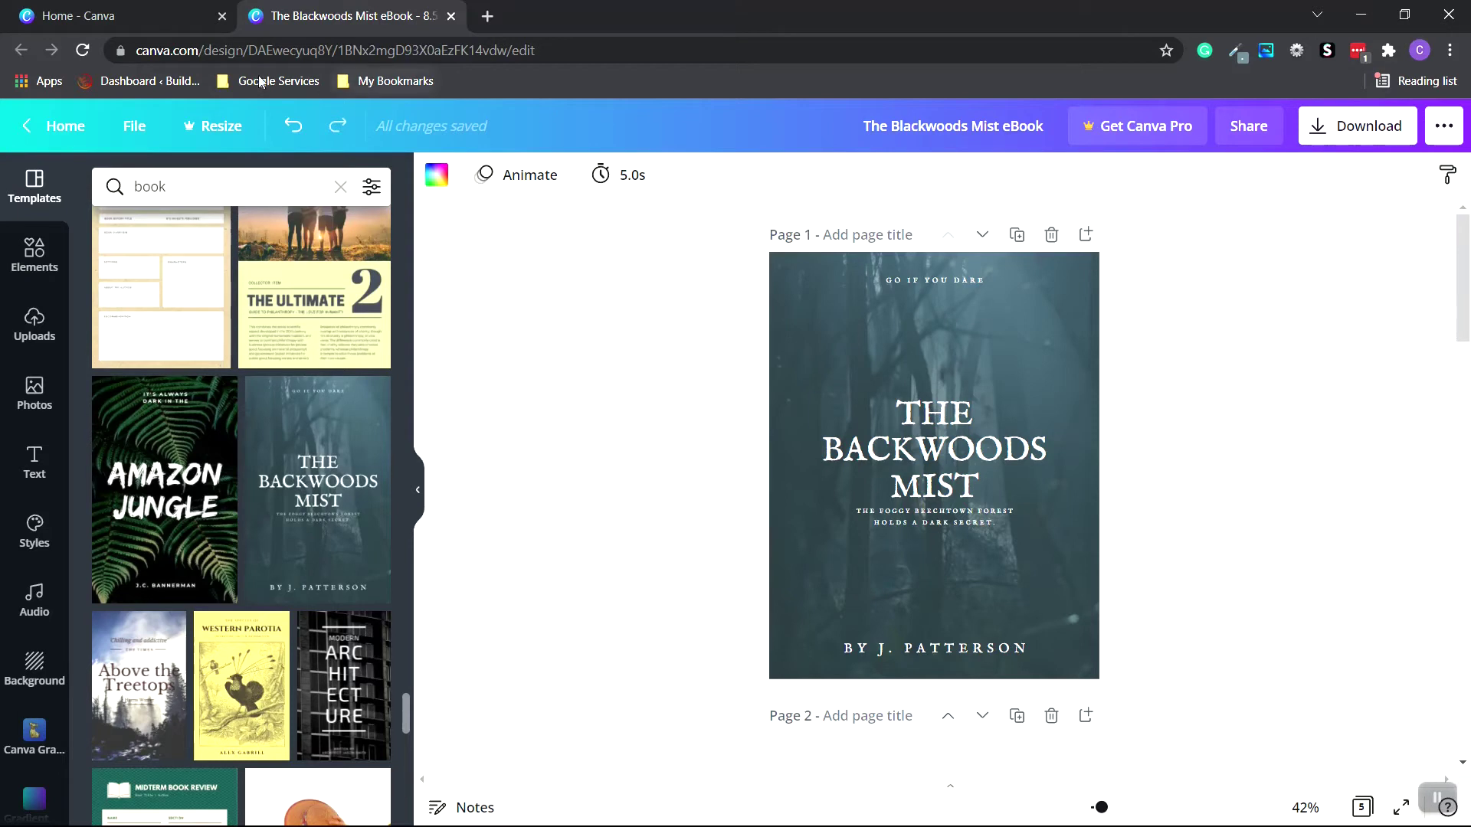
pyautogui.click(136, 129)
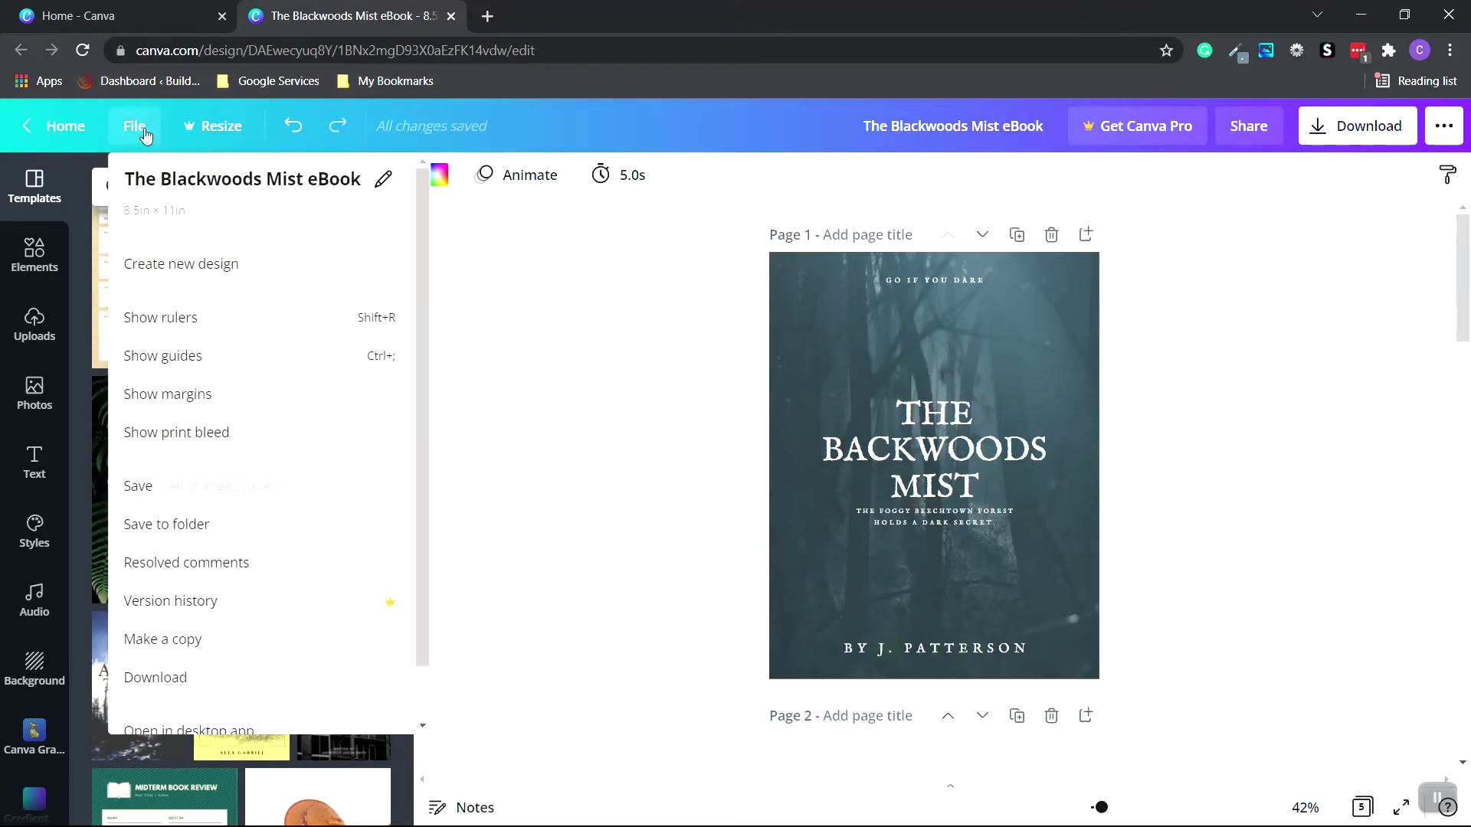
pyautogui.click(143, 487)
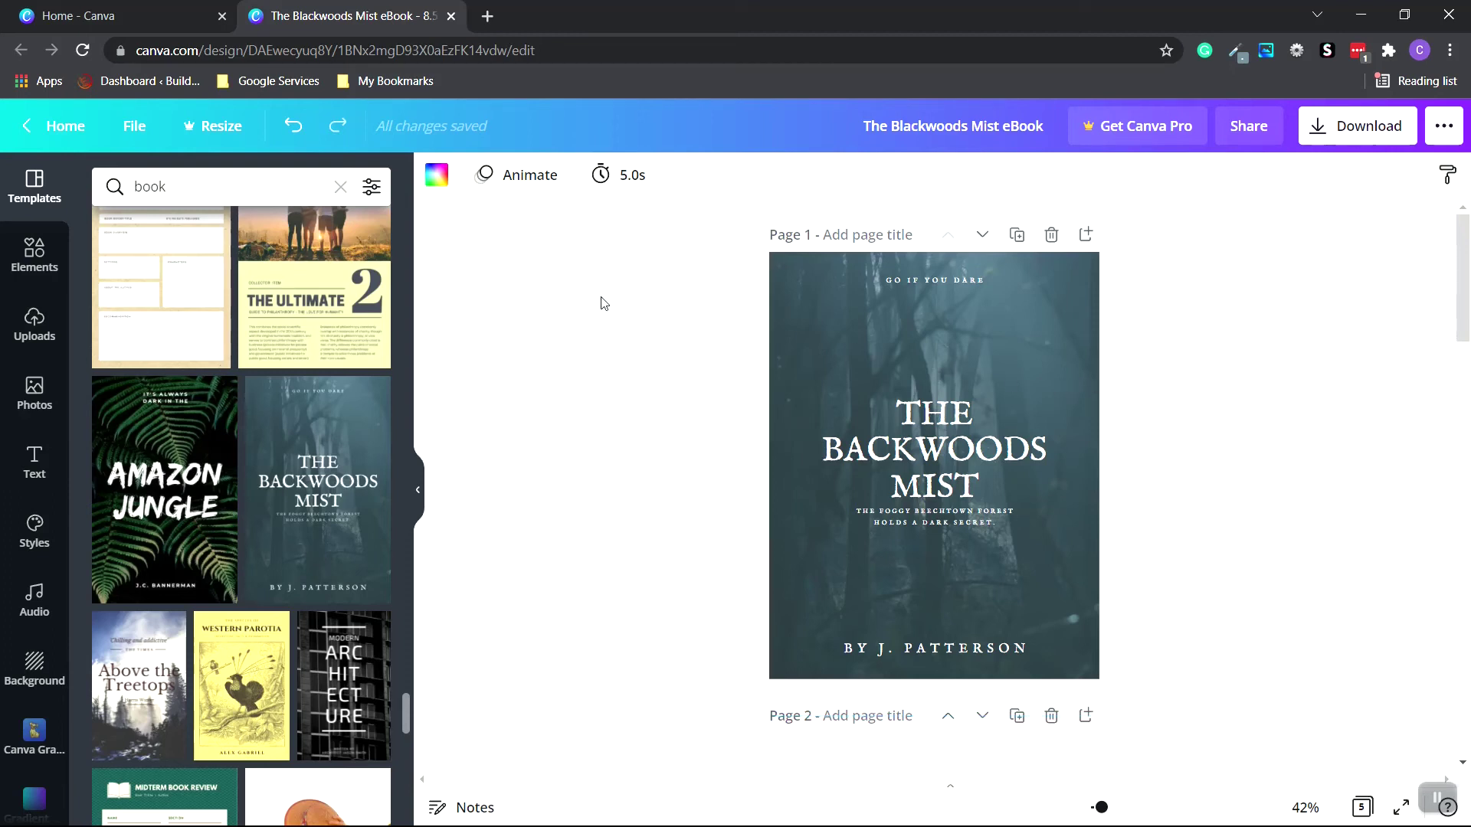
# Search the design templates for "magazine".
pyautogui.click(183, 185)
pyautogui.press('BackSpace')
pyautogui.press('BackSpace')
pyautogui.press('BackSpace')
pyautogui.press('BackSpace')
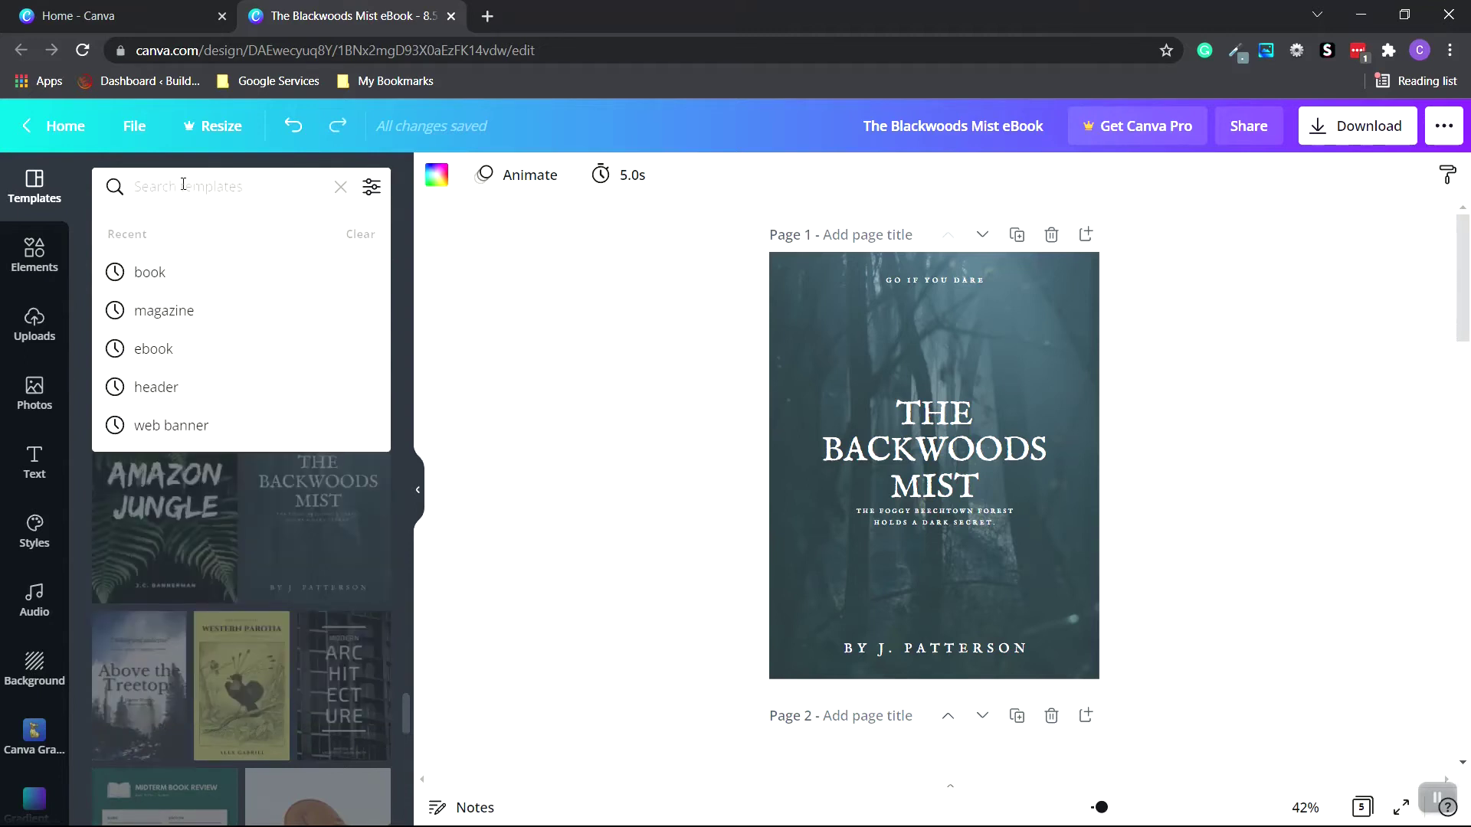
pyautogui.write('magazine')
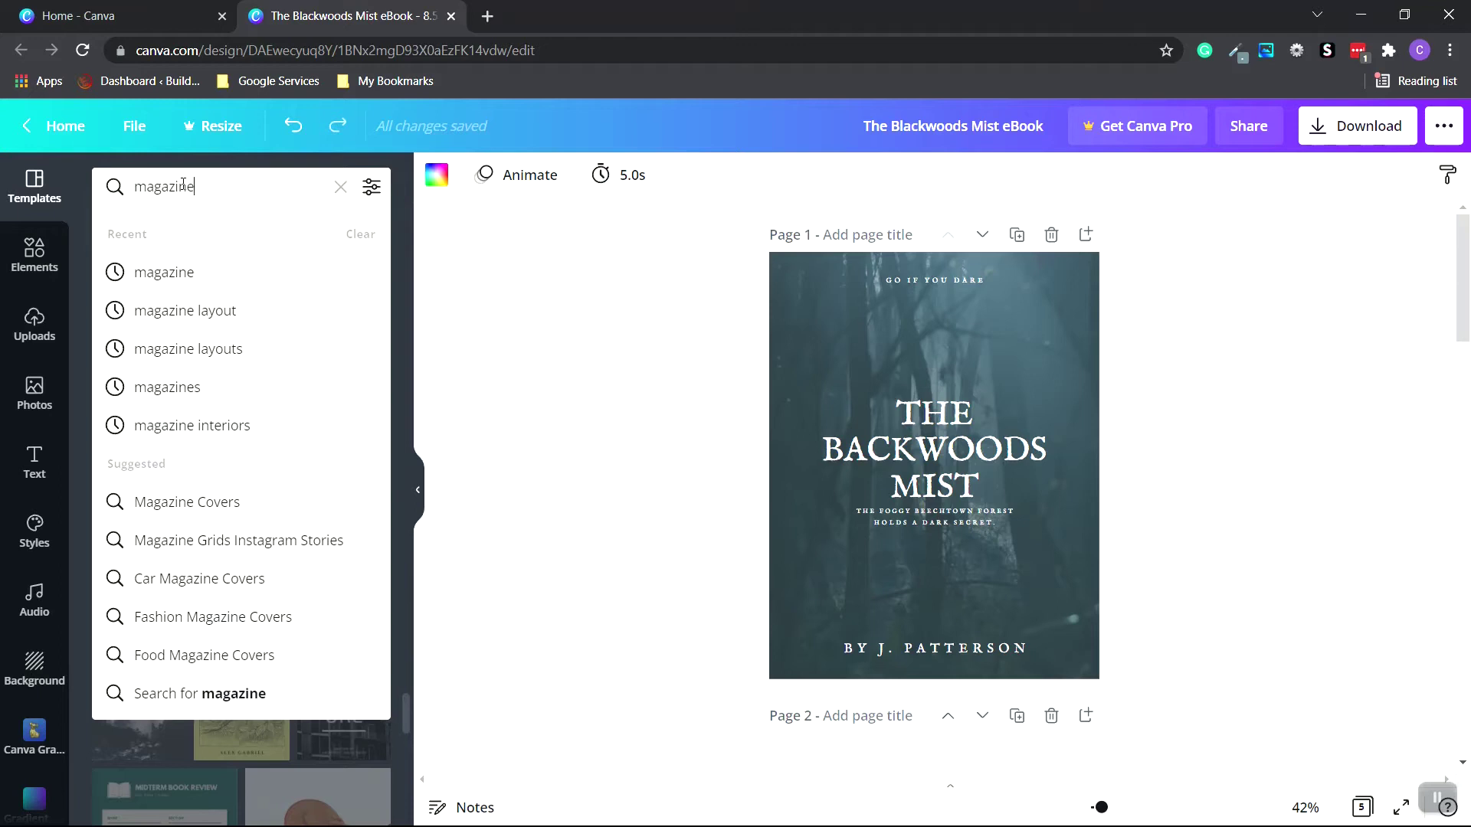
pyautogui.press('Return')
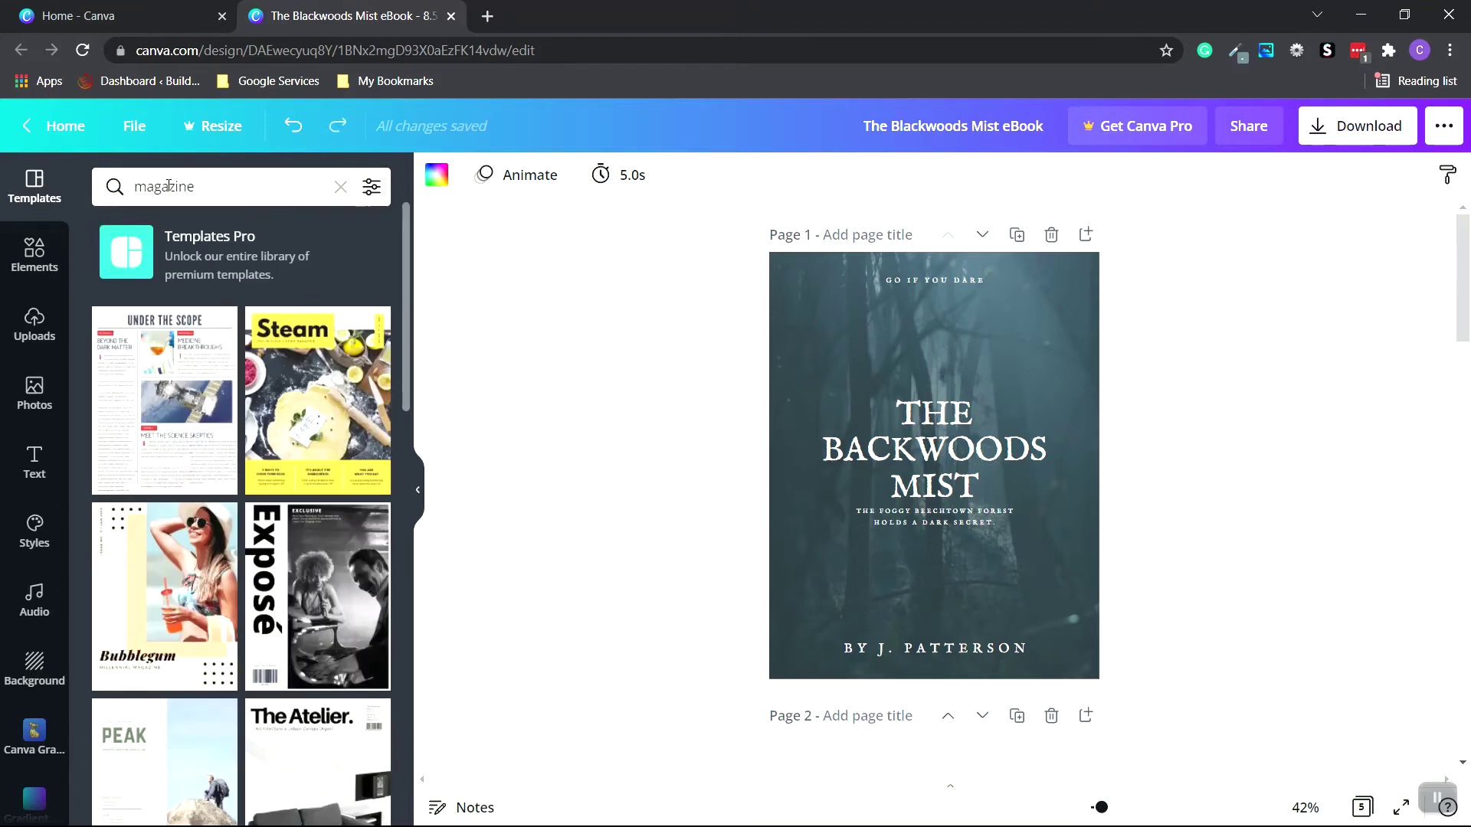
# Browse the magazine results and open the five-page Green Simple Hiking Travel Magazine template.
pyautogui.scroll(-6, 228, 346)
pyautogui.scroll(-4, 228, 346)
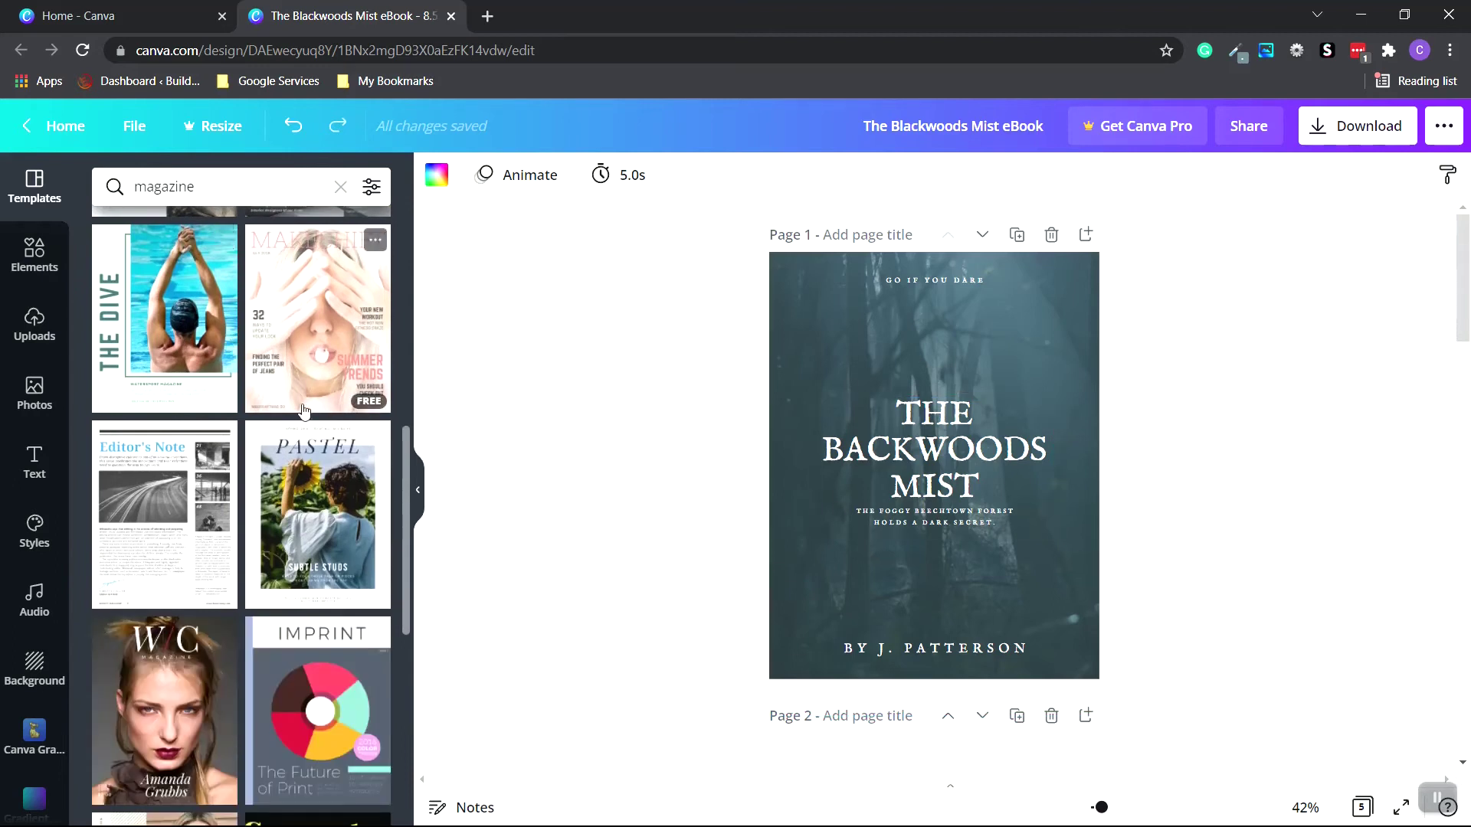
pyautogui.scroll(-4, 284, 412)
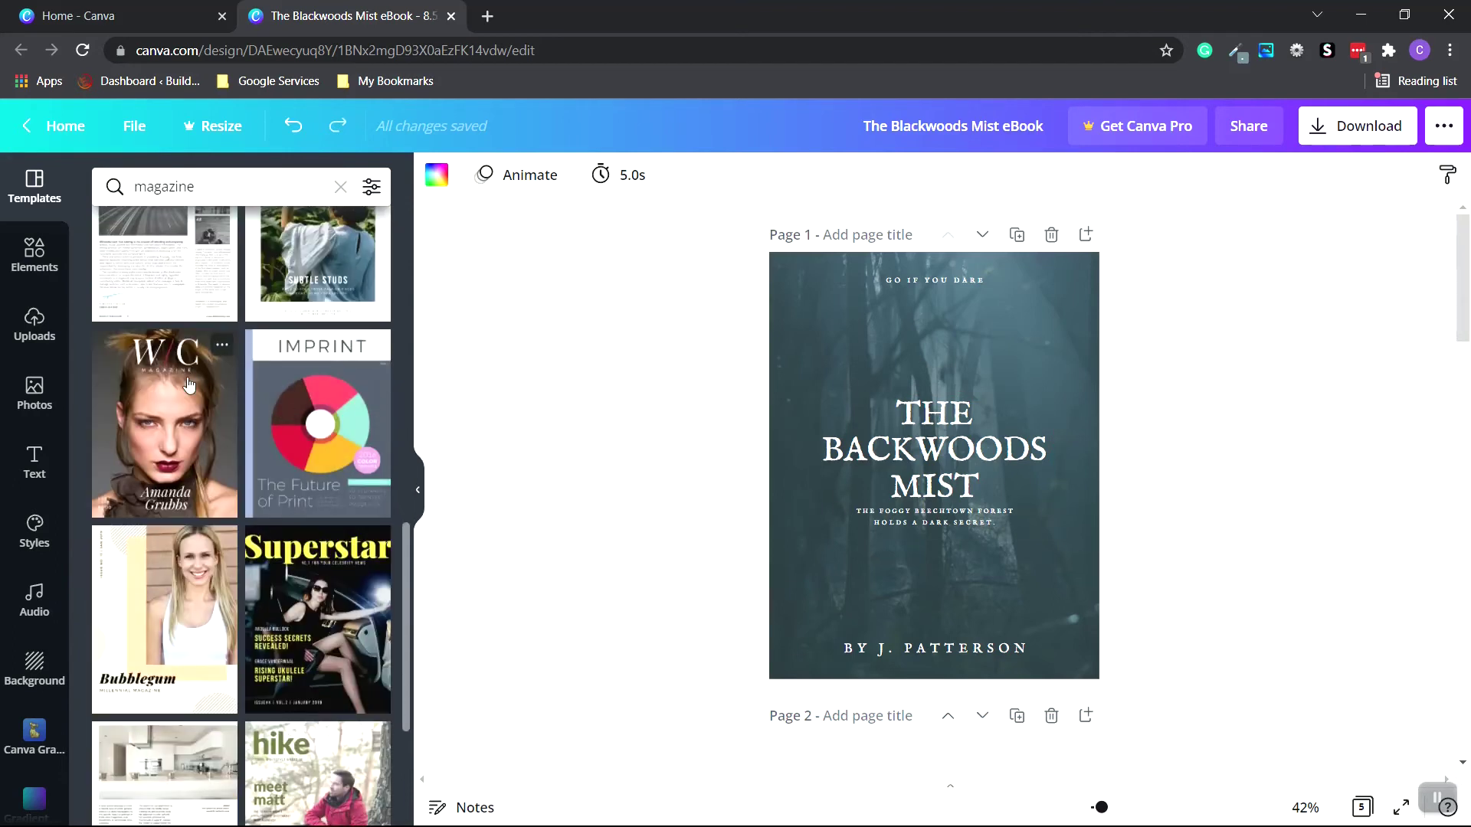
pyautogui.scroll(-6, 191, 387)
pyautogui.scroll(10, 222, 406)
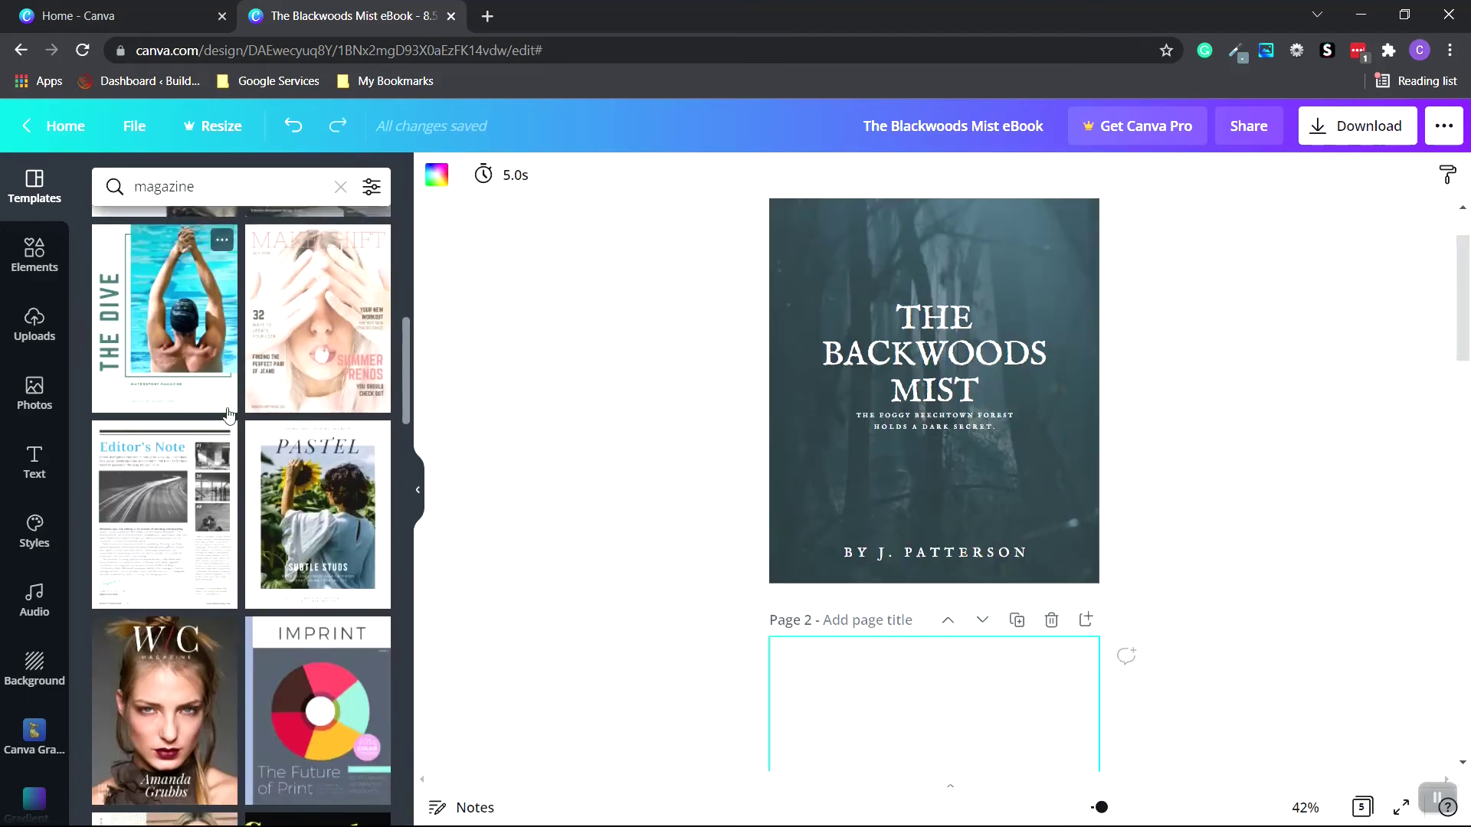
pyautogui.scroll(-8, 228, 414)
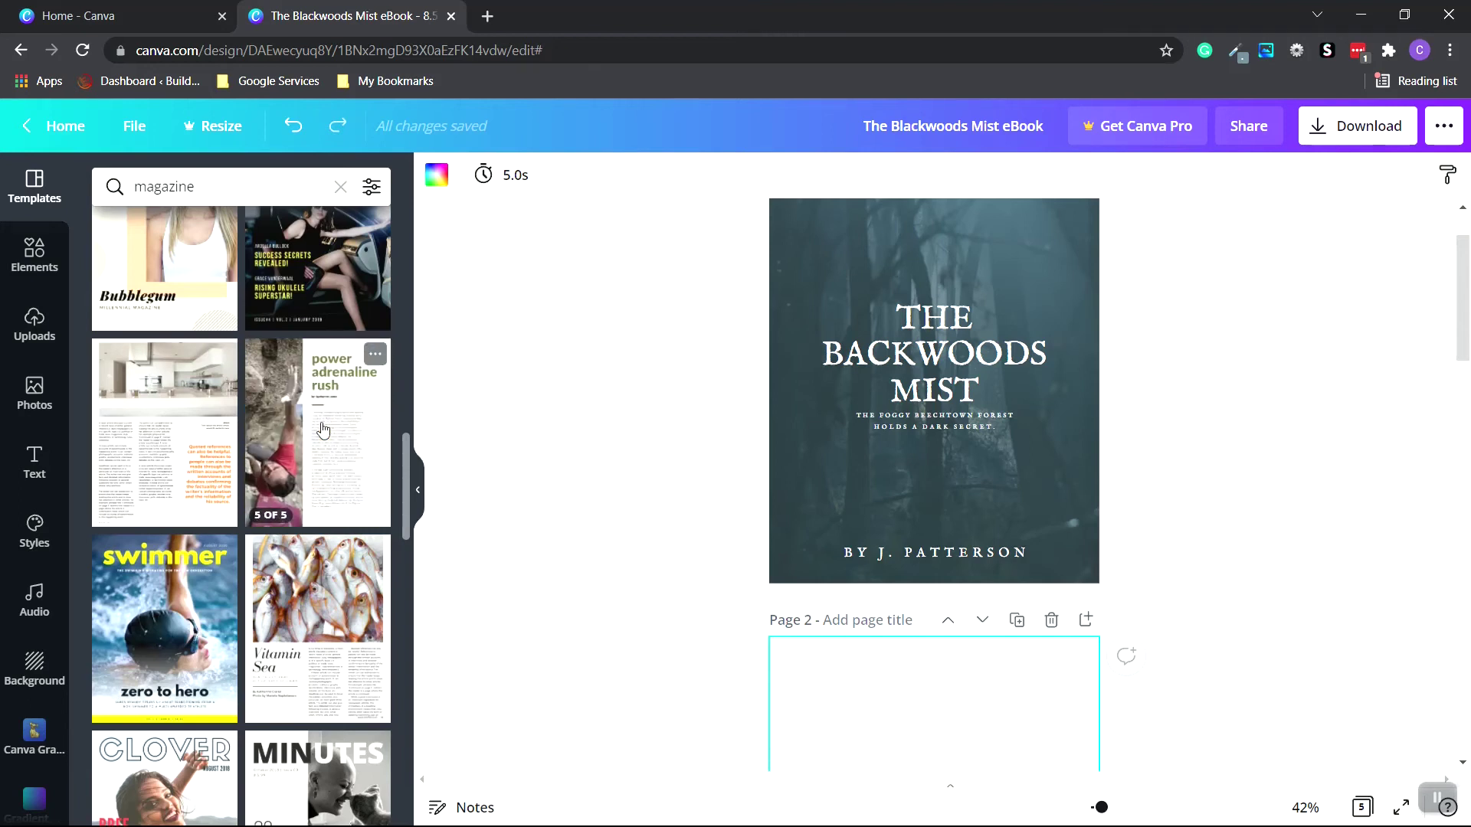
pyautogui.click(323, 431)
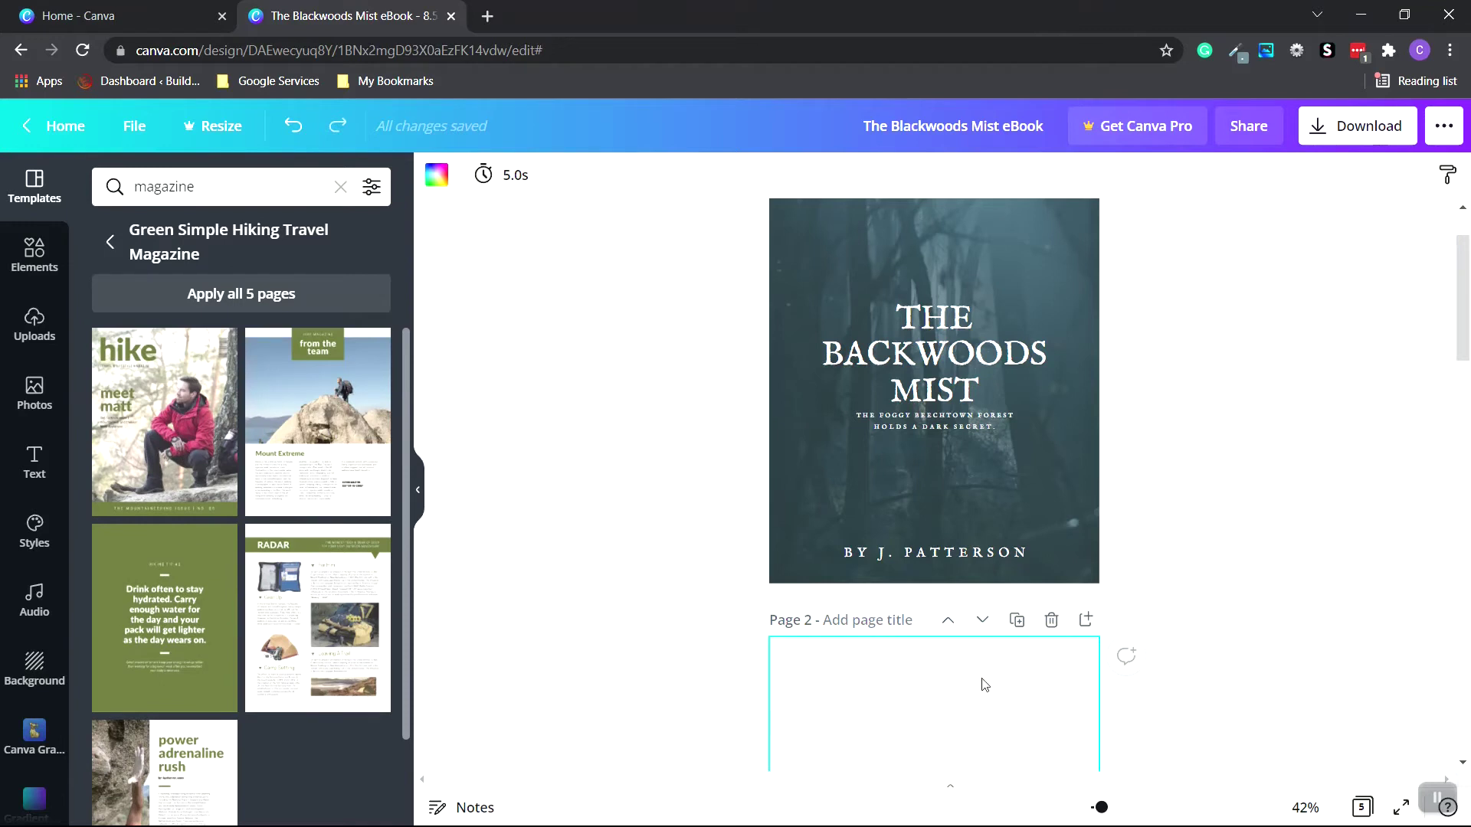
# Apply the "from the team" layout to page 2 and the green hiking tip layout to page 3.
pyautogui.scroll(-5, 984, 684)
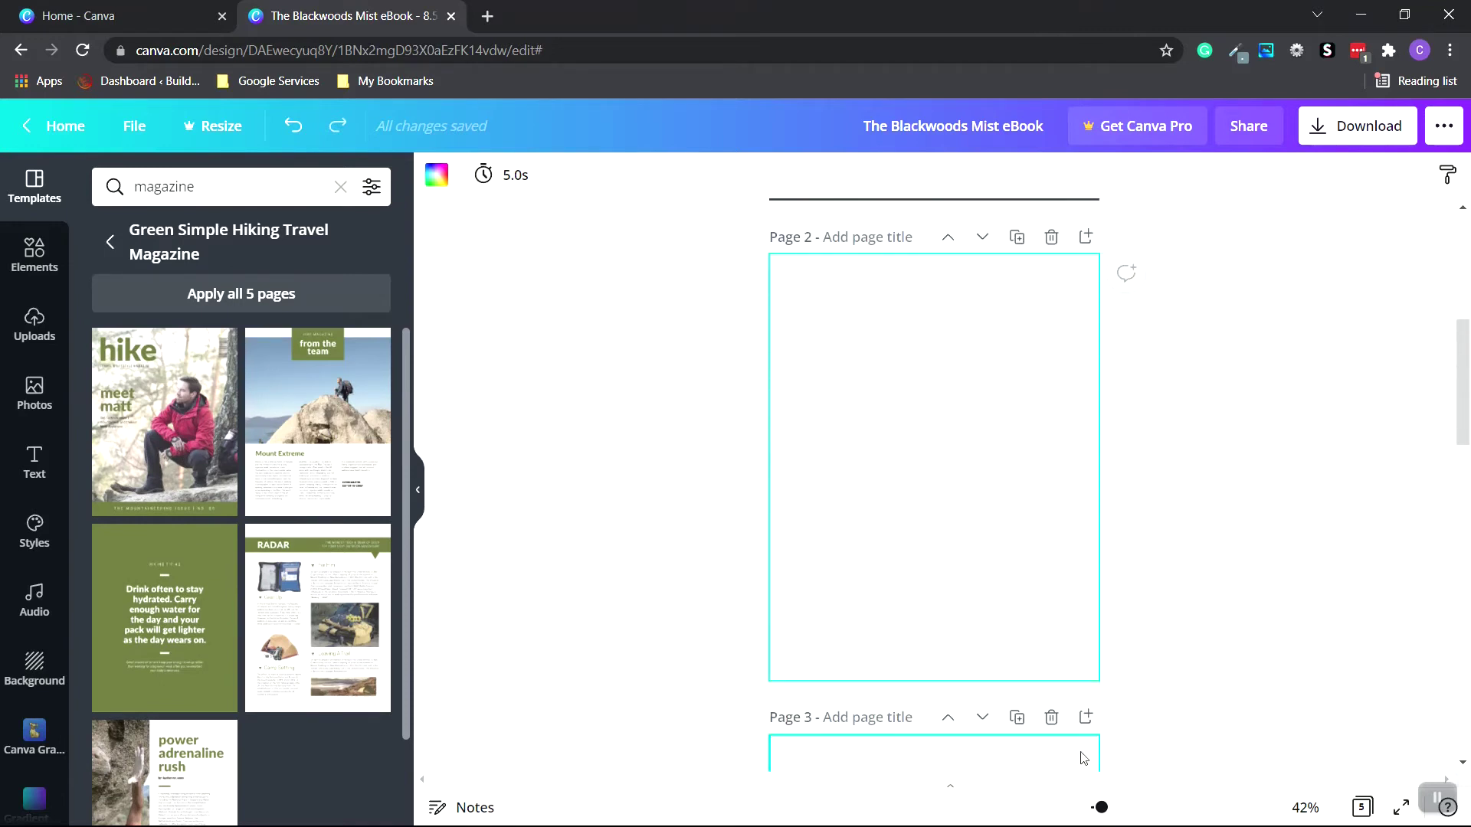
pyautogui.click(321, 414)
pyautogui.scroll(-5, 969, 490)
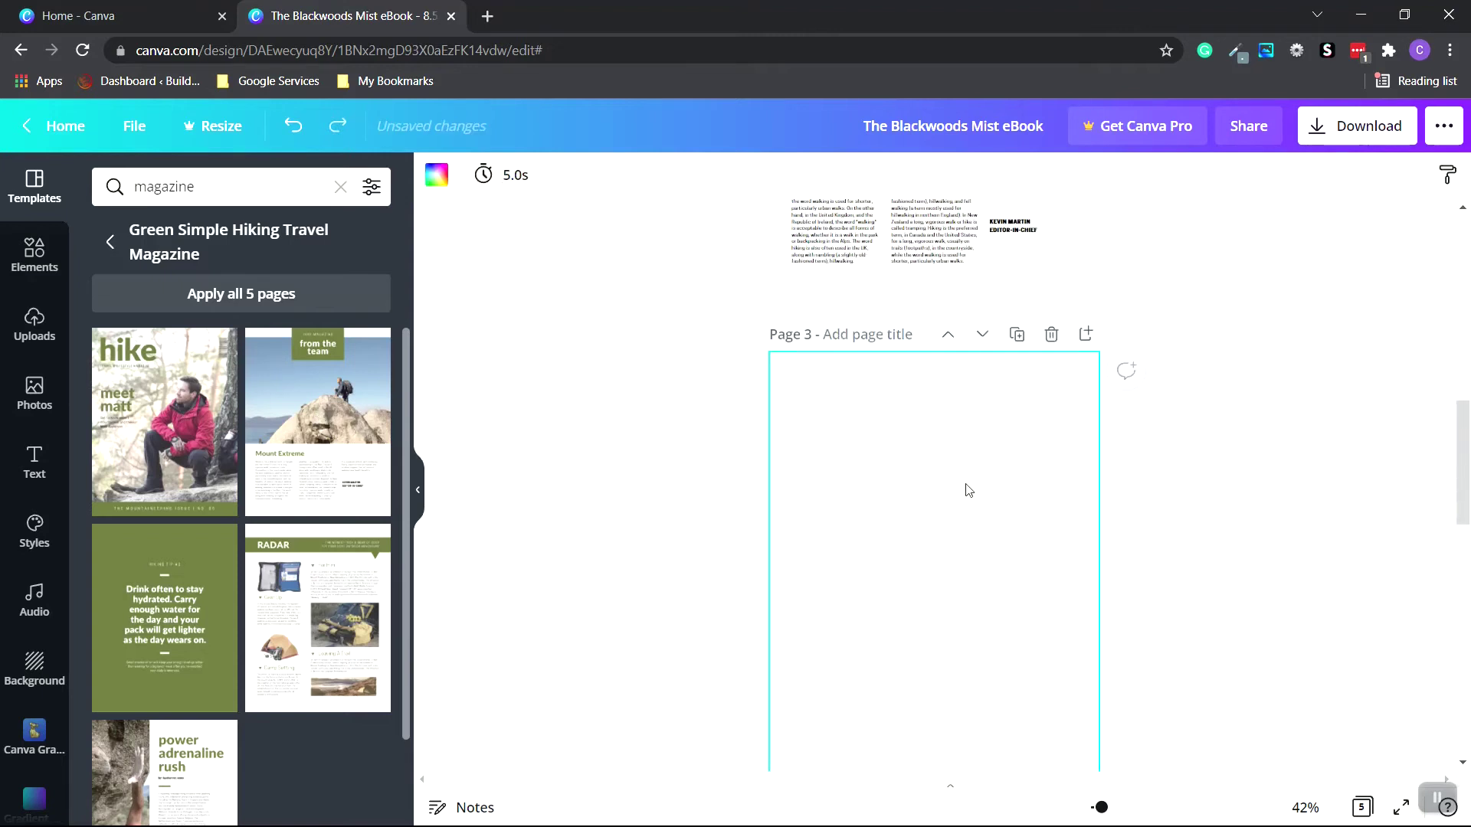
pyautogui.scroll(-1, 969, 490)
pyautogui.click(164, 617)
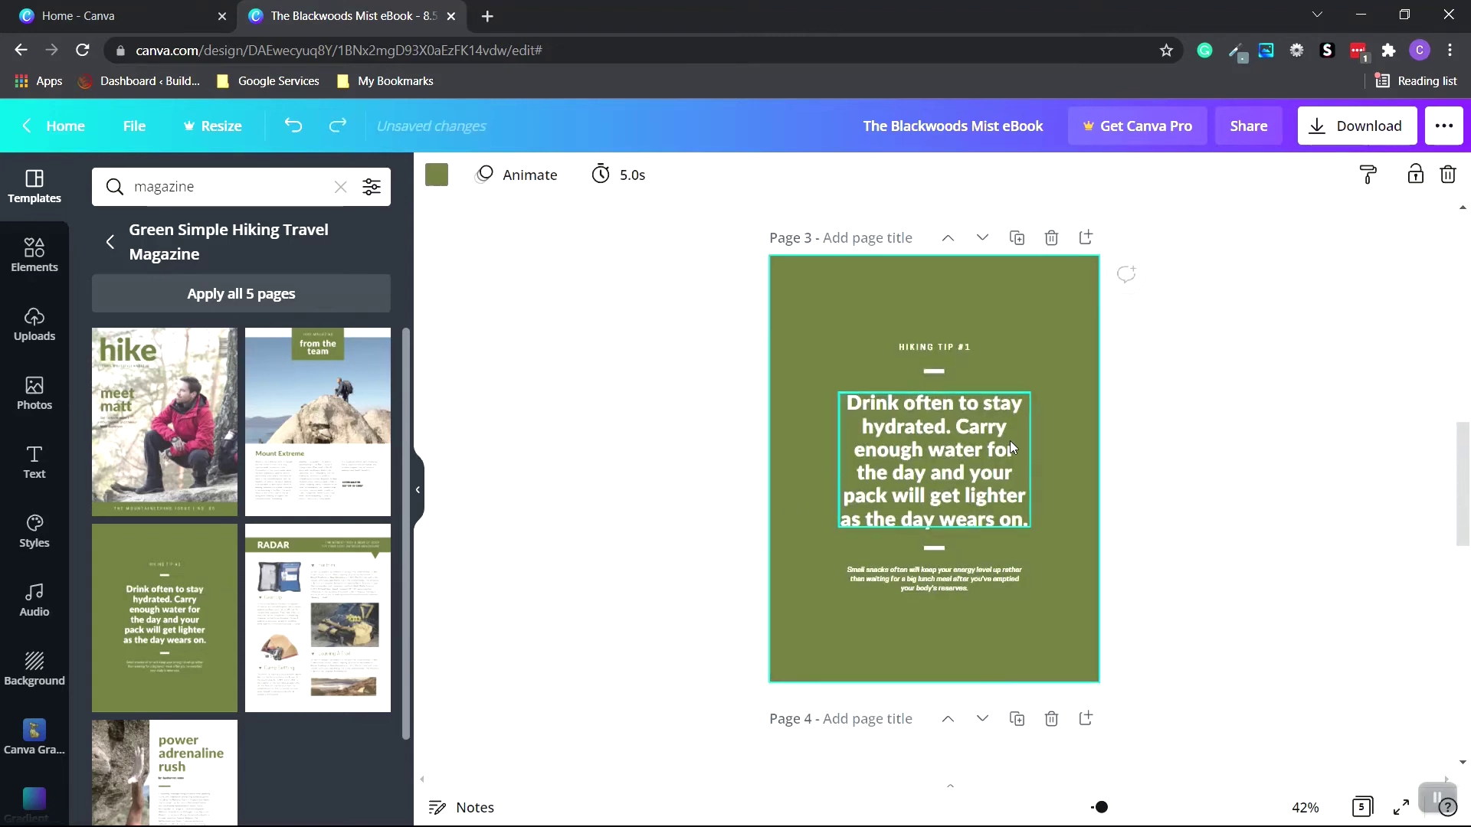
# Apply the "RADAR" layout to page 4 and the "power adrenaline rush" layout to page 5.
pyautogui.scroll(-4, 950, 471)
pyautogui.scroll(-2, 923, 501)
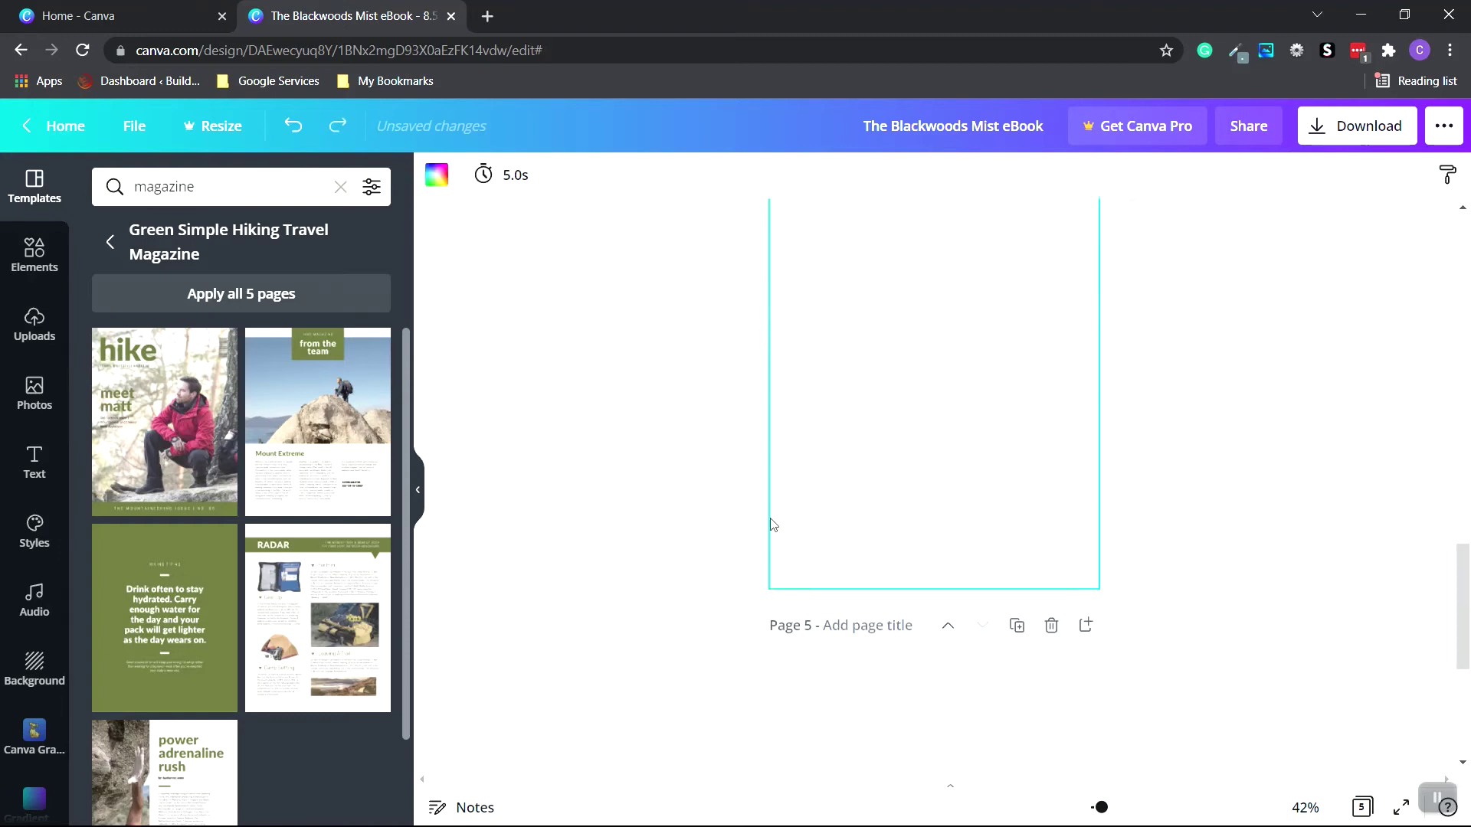
pyautogui.click(375, 574)
pyautogui.scroll(-4, 992, 437)
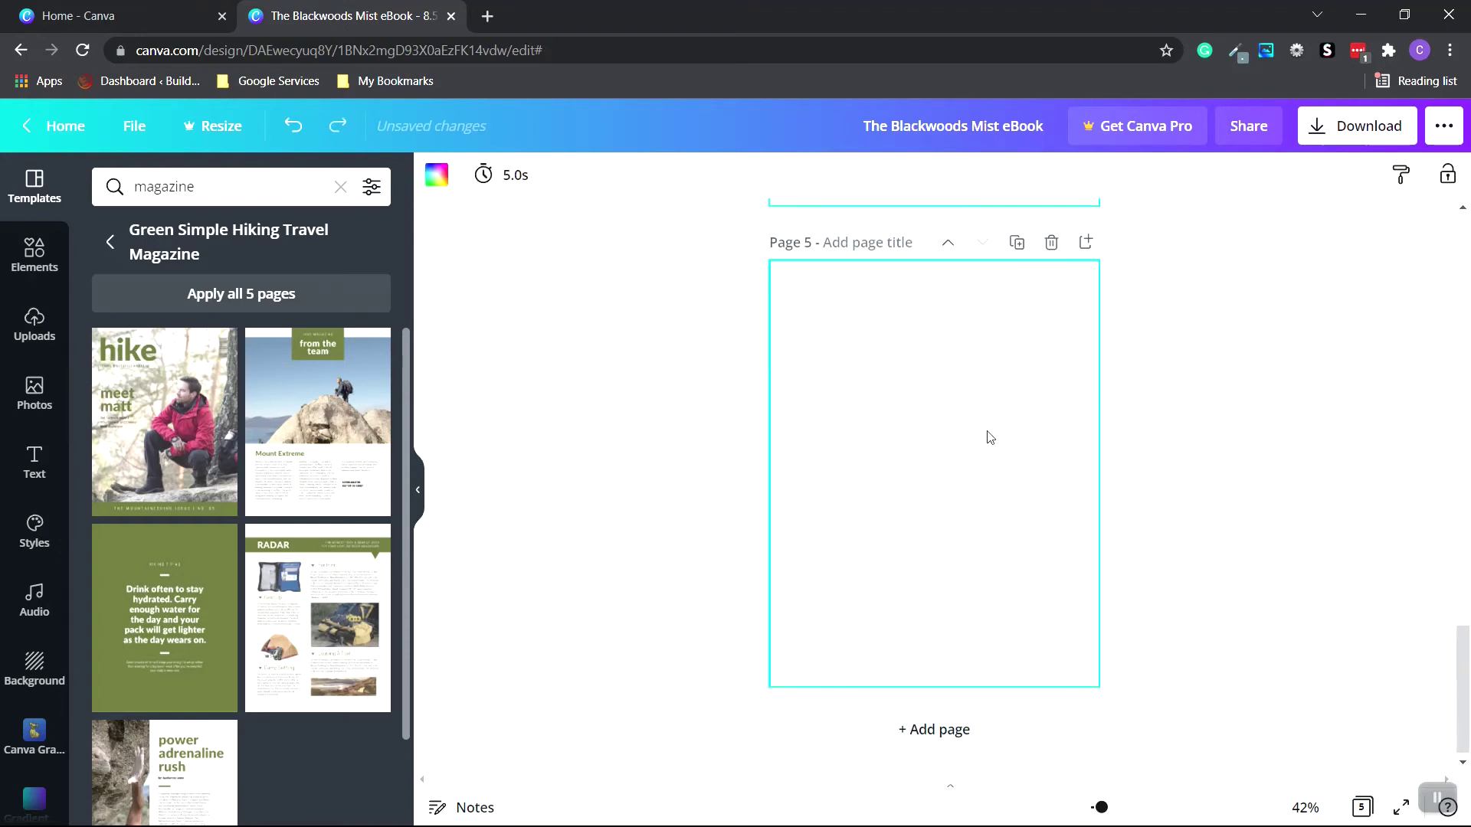
pyautogui.scroll(12, 1129, 529)
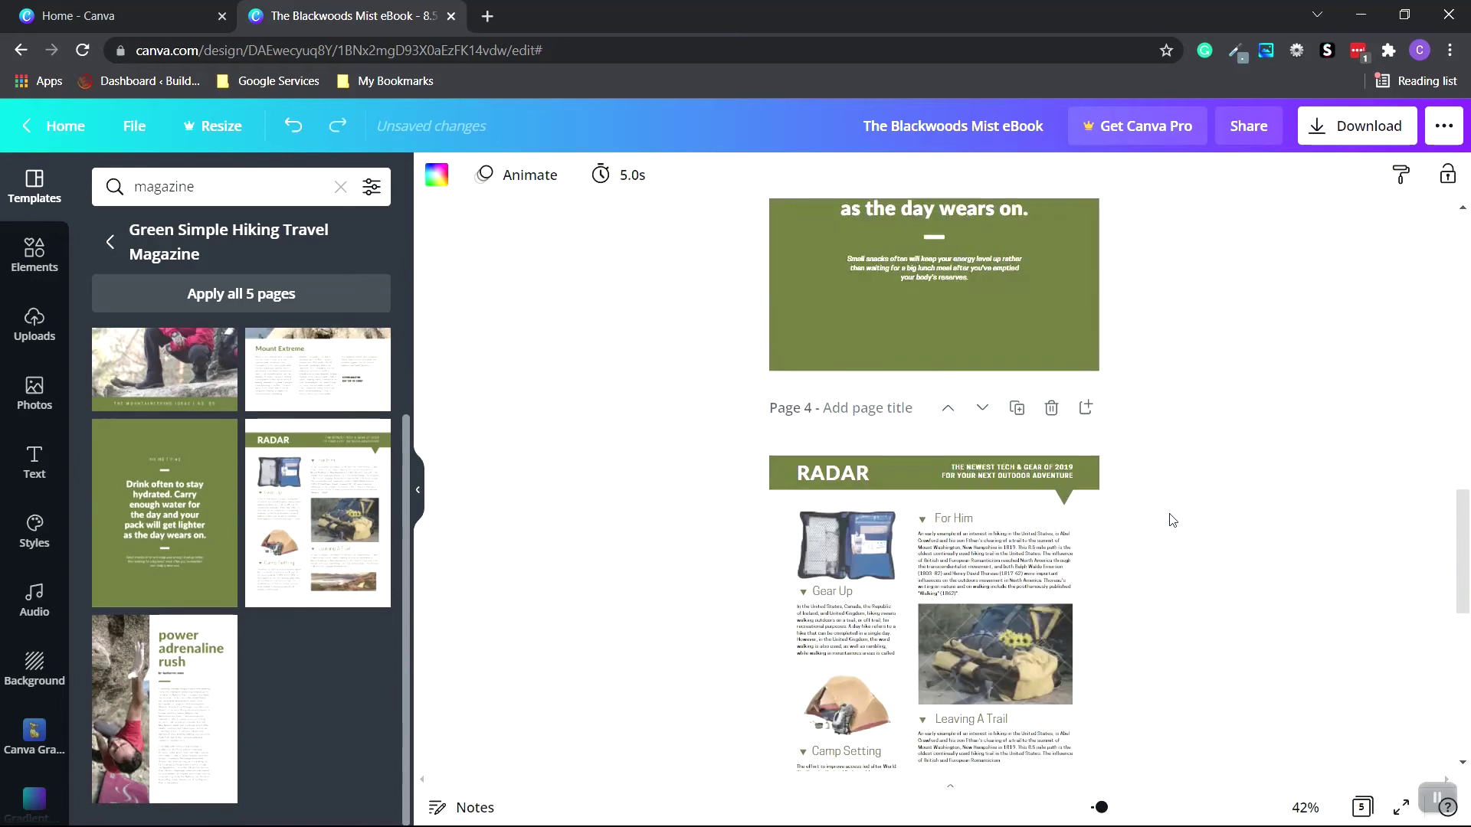
pyautogui.scroll(3, 1175, 518)
pyautogui.scroll(-18, 1153, 451)
pyautogui.scroll(17, 1148, 454)
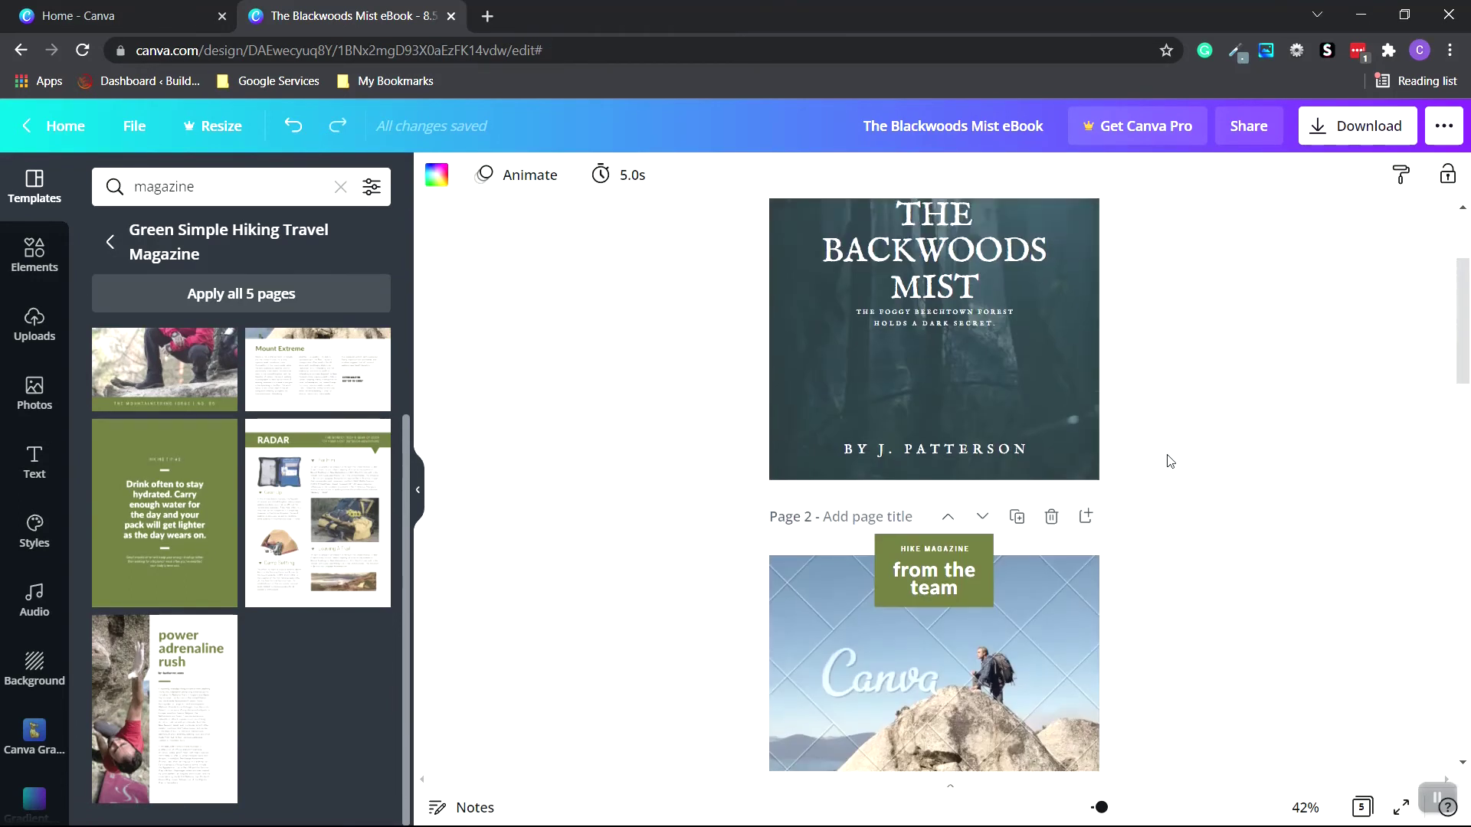
# Try recolouring the cover background with #426171 sampled from its forest photo, and undo the change.
pyautogui.scroll(3, 1167, 458)
pyautogui.click(818, 351)
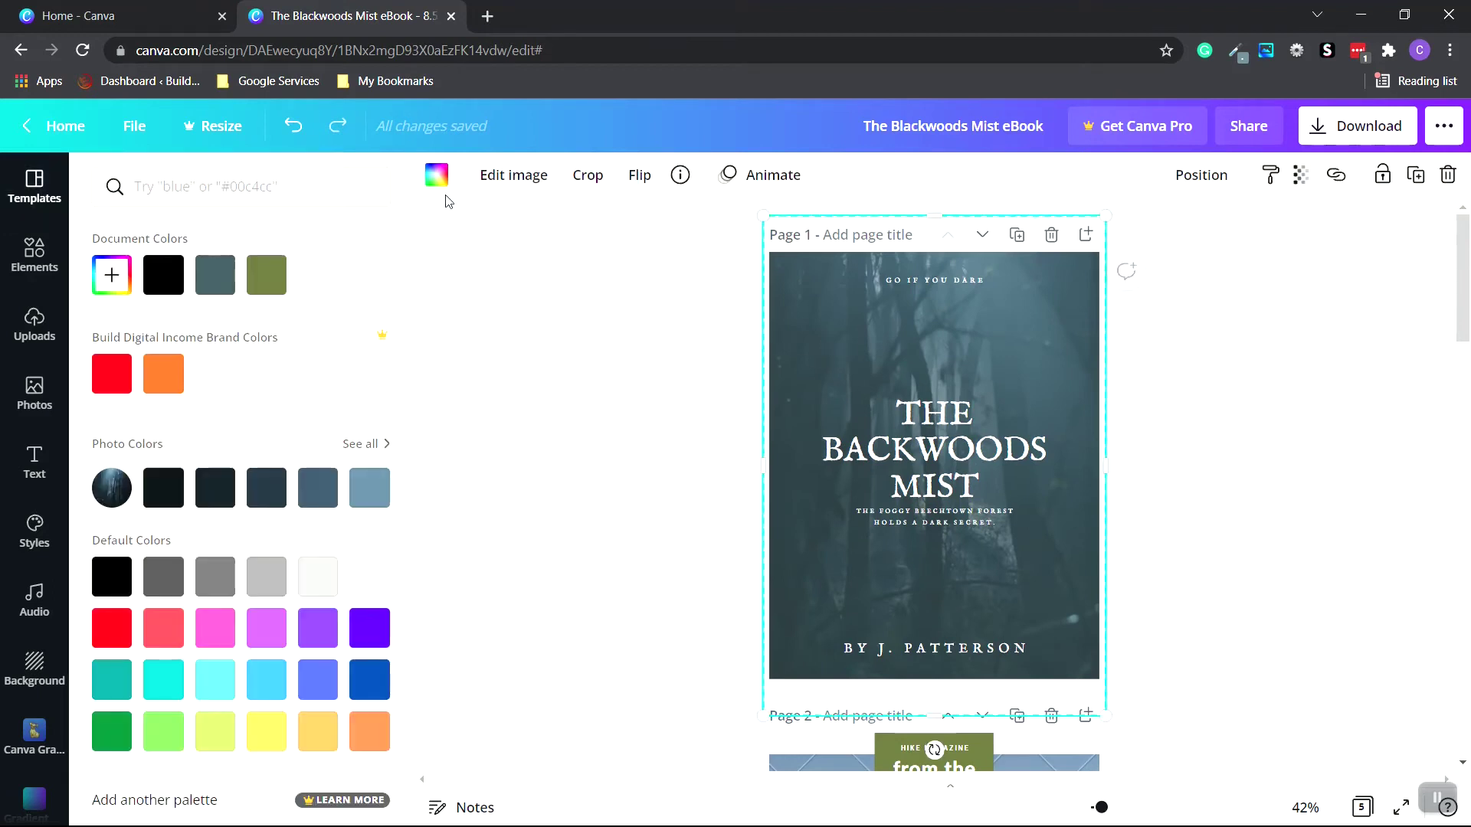
pyautogui.click(112, 275)
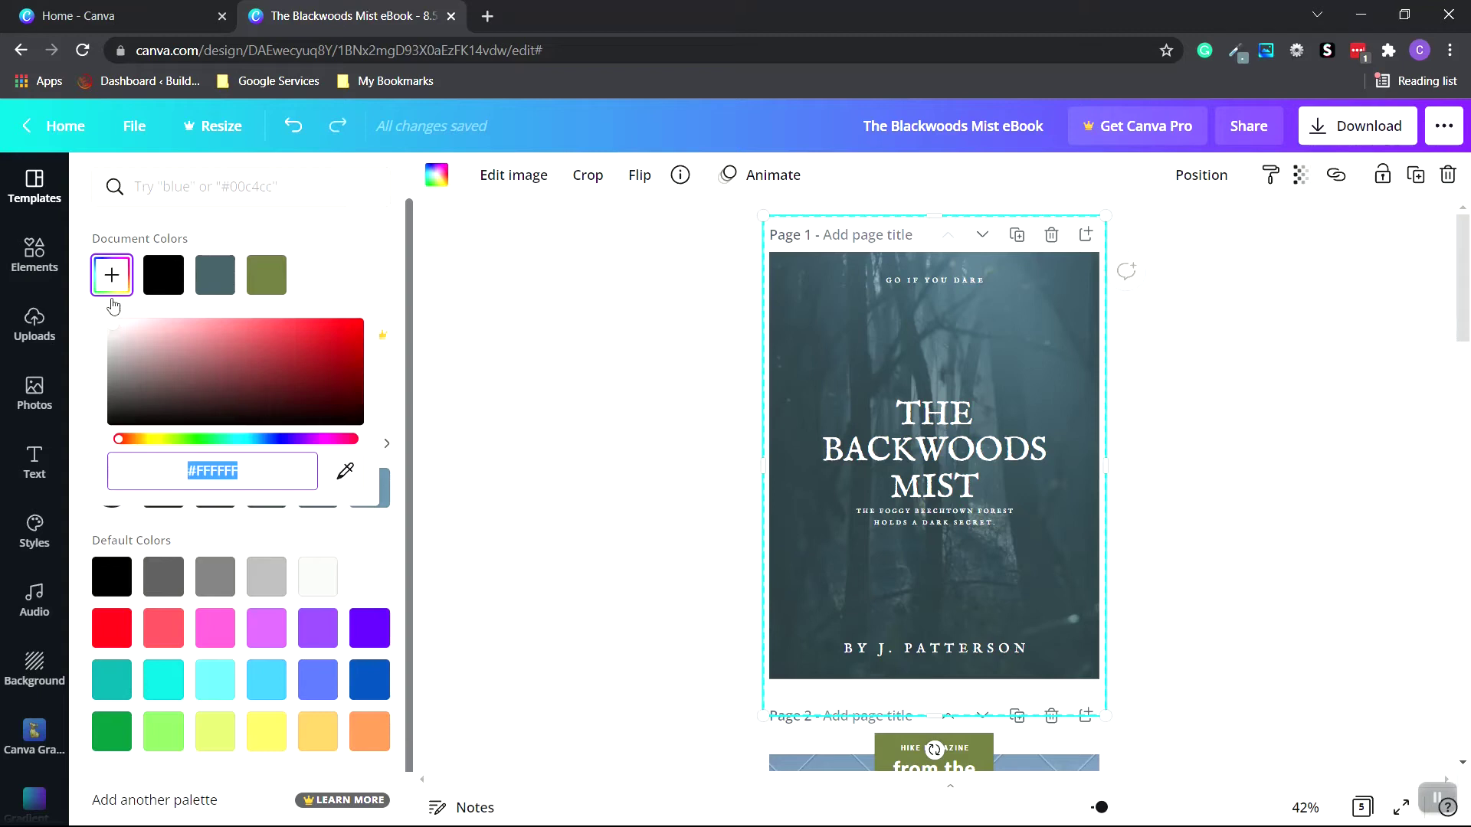
pyautogui.click(346, 476)
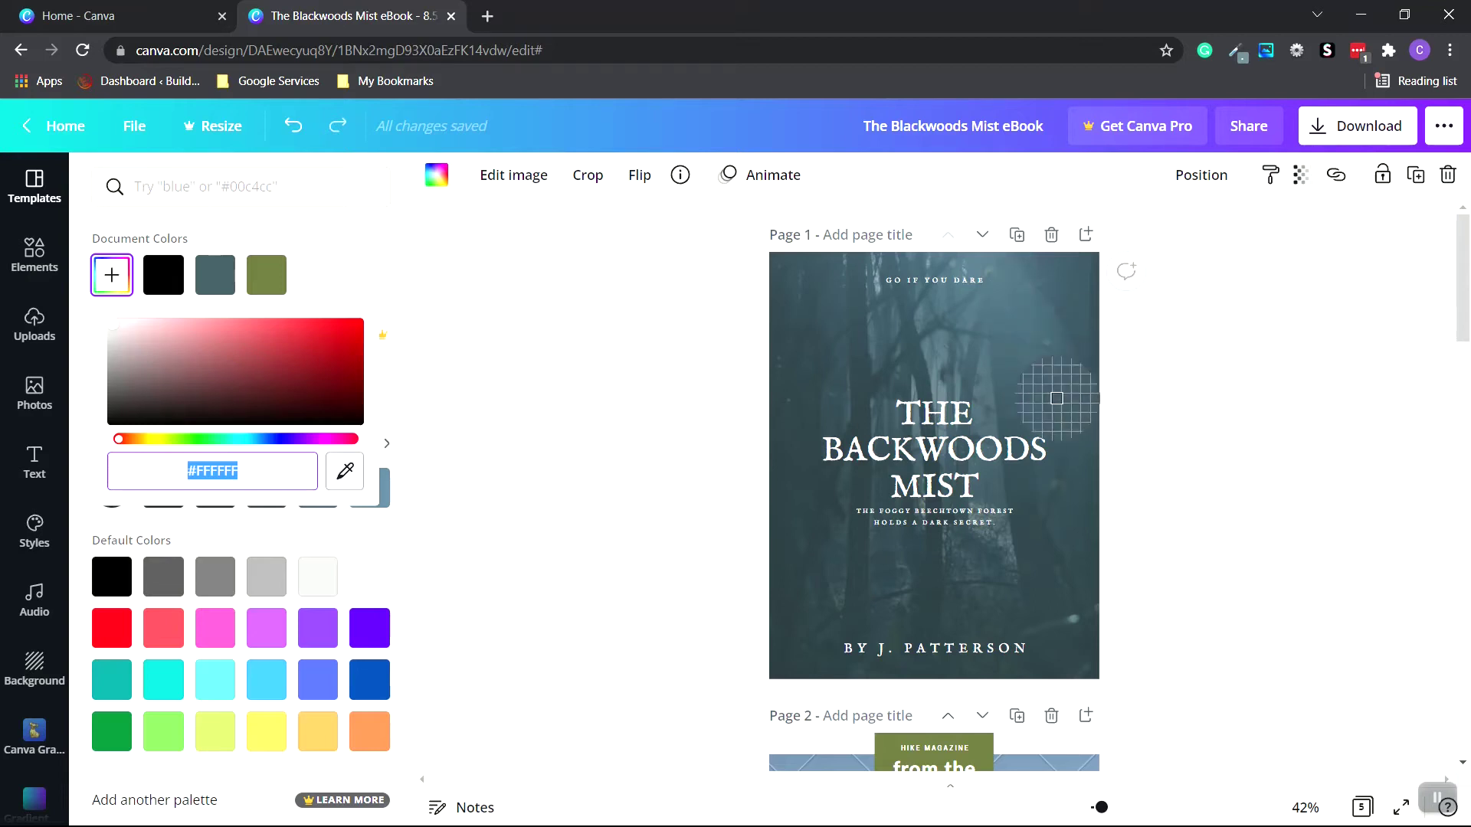
pyautogui.click(935, 357)
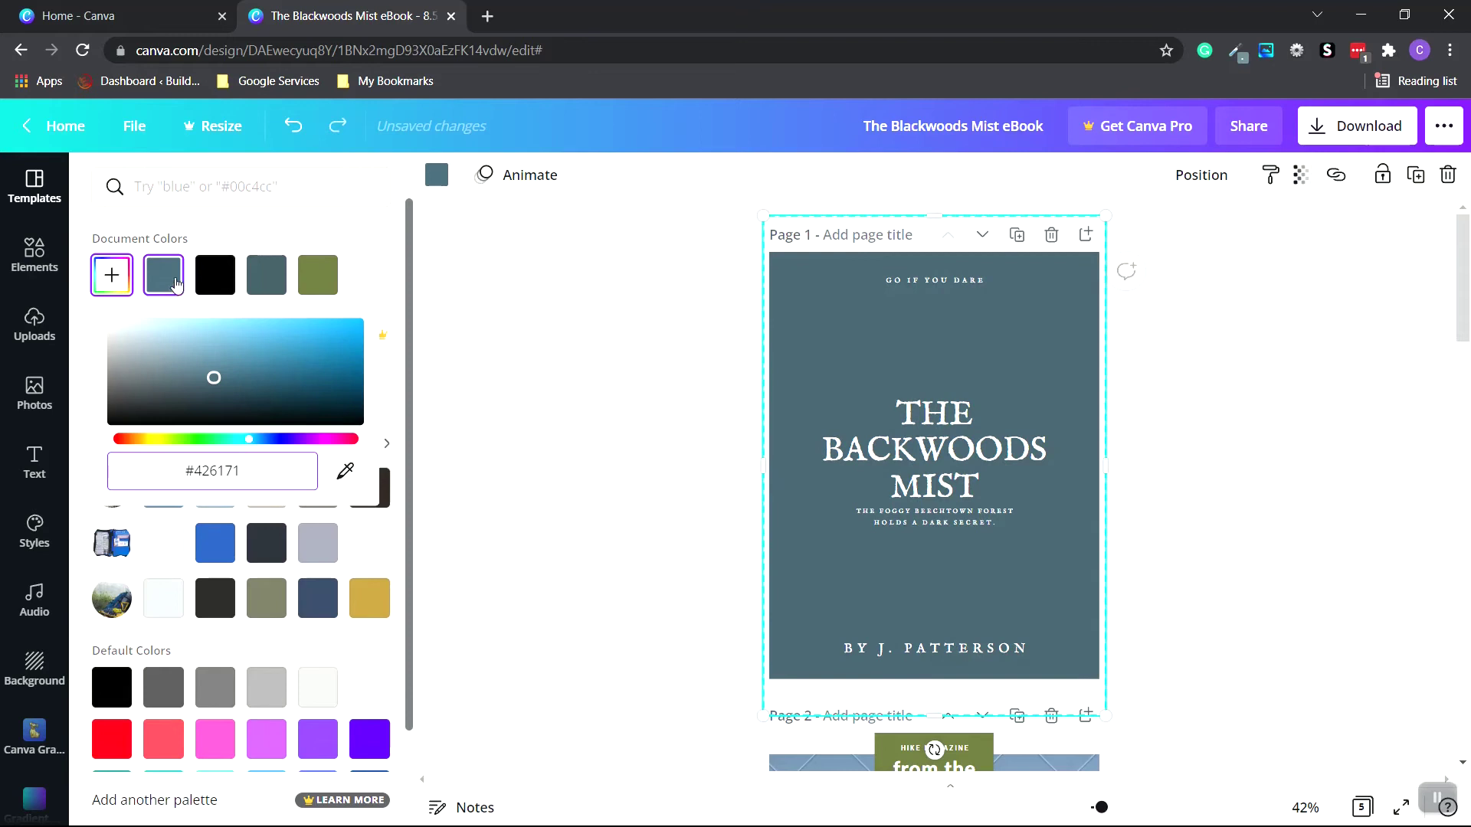
pyautogui.press('Escape')
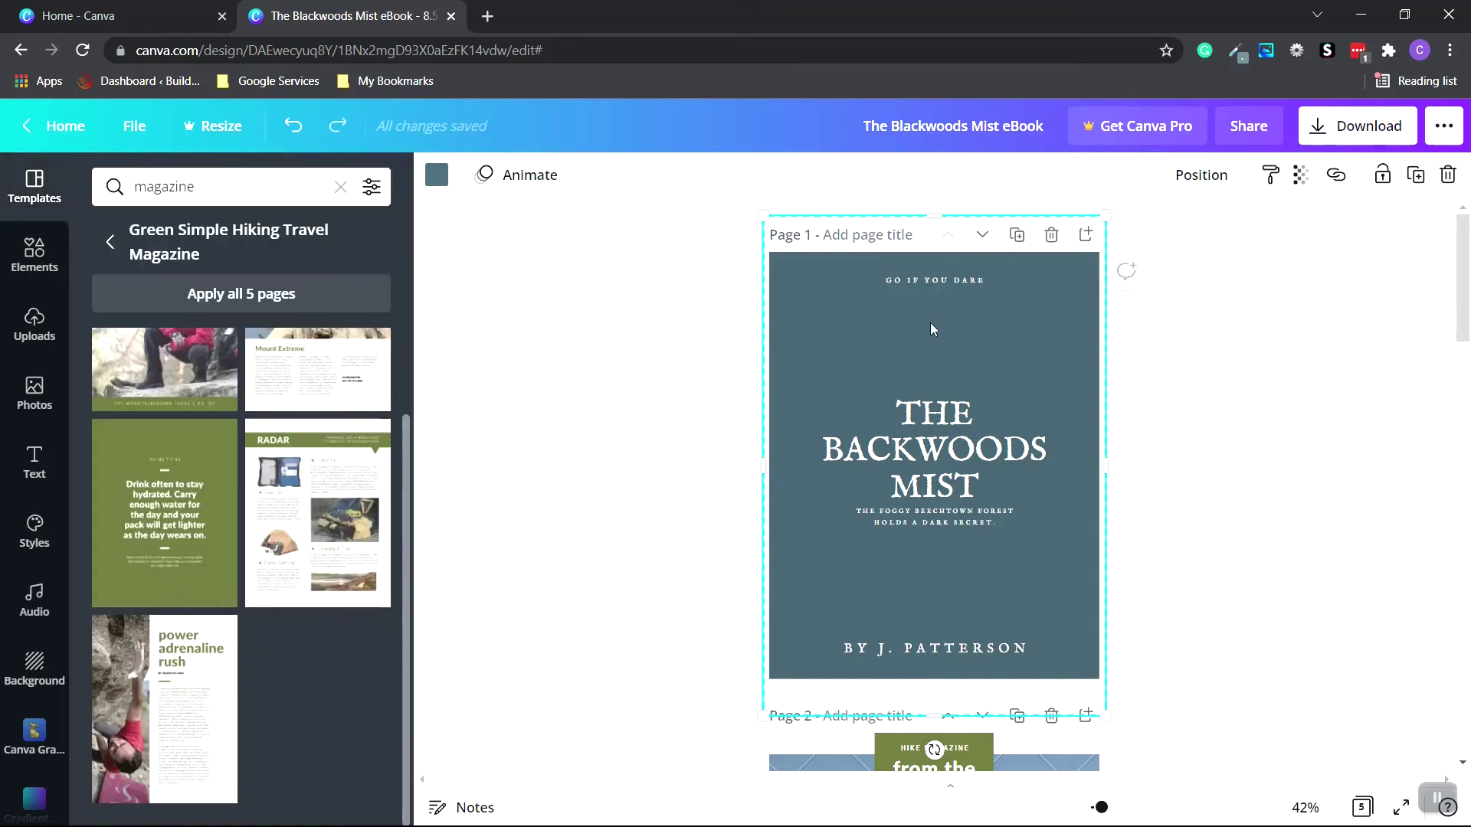
pyautogui.click(699, 286)
pyautogui.click(293, 125)
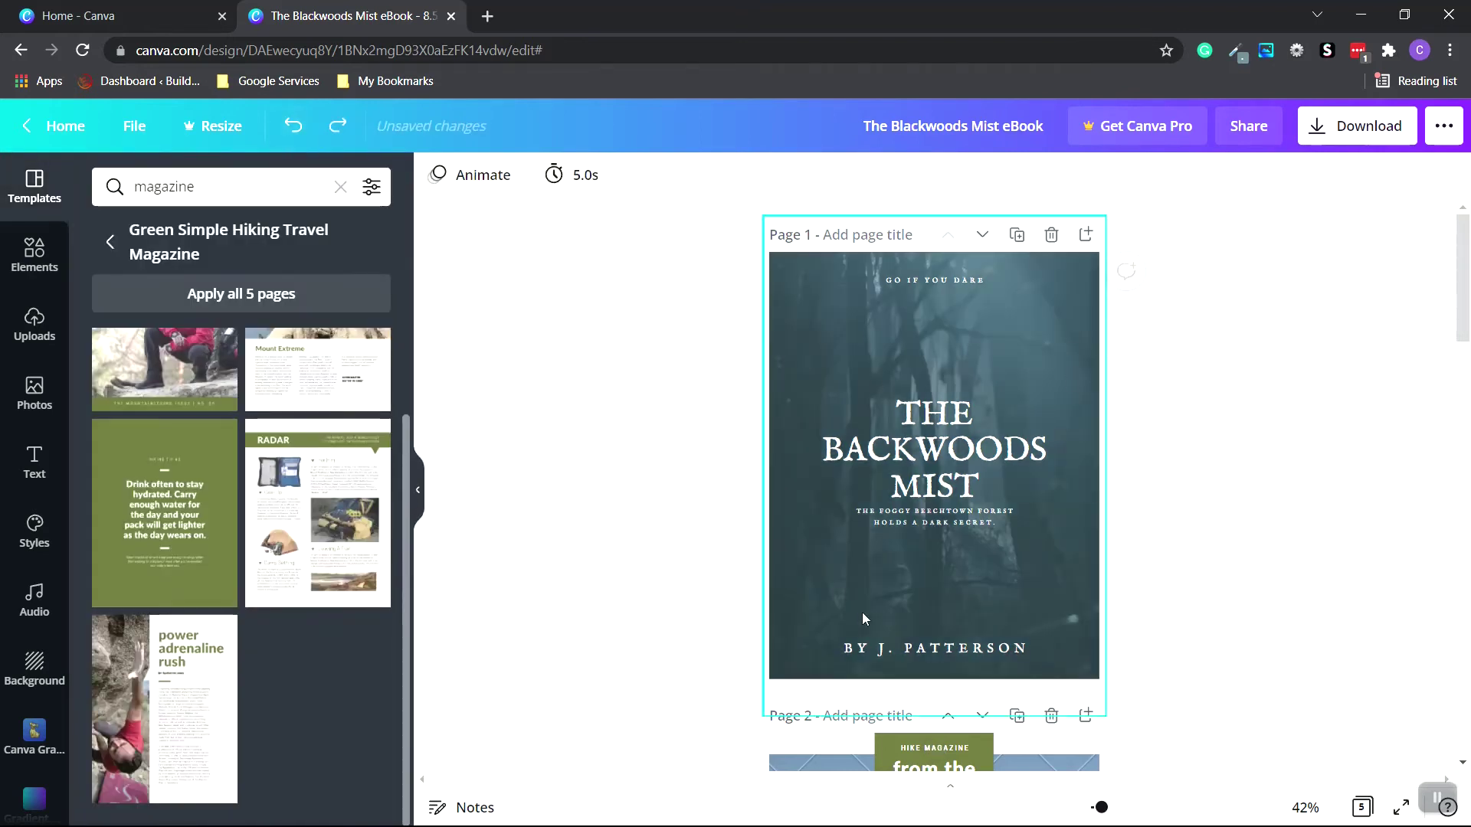
# Delete the watermarked mountain photo from its frame on page 2.
pyautogui.scroll(-5, 1167, 460)
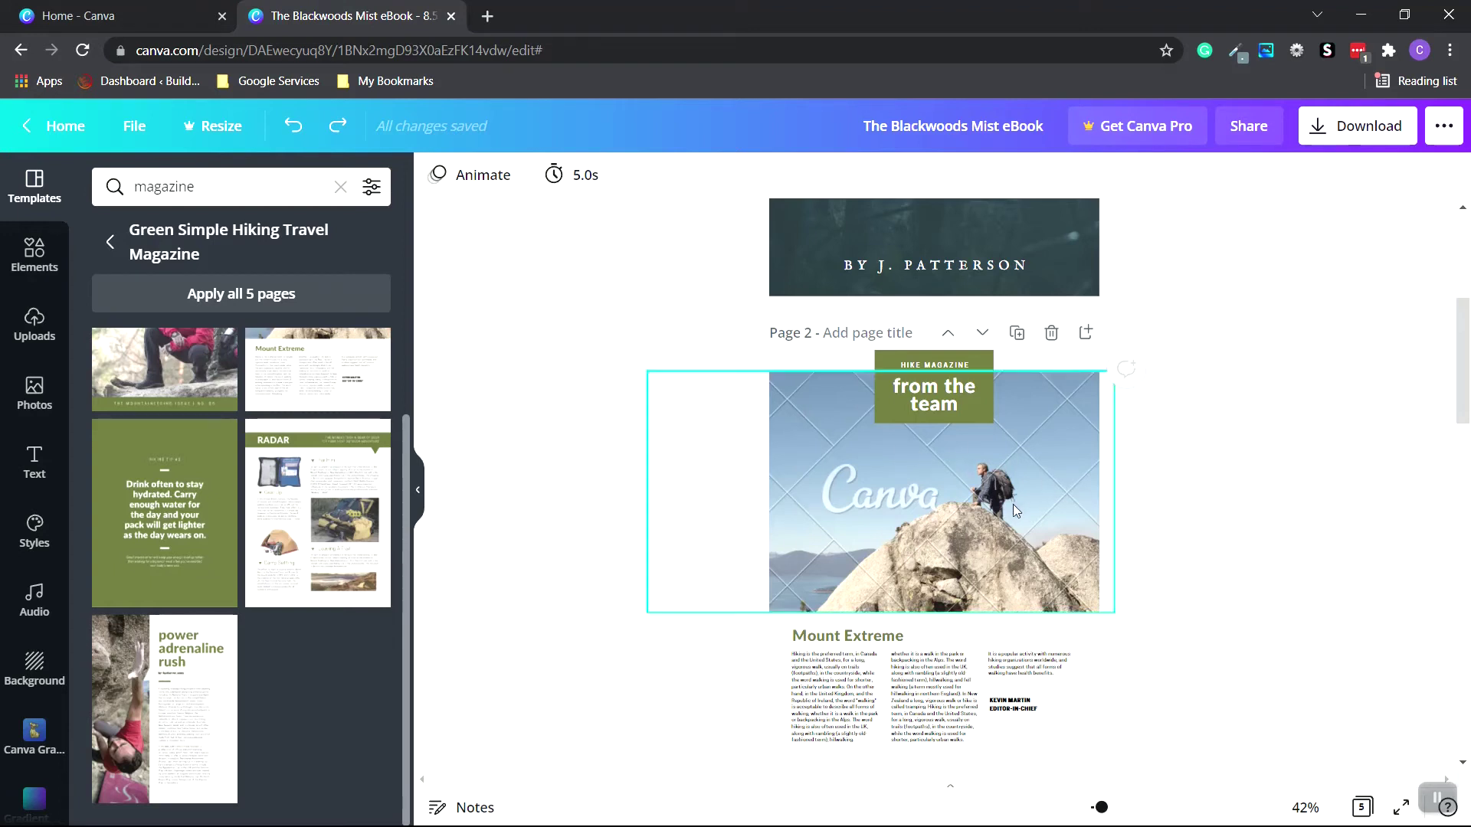
pyautogui.click(864, 539)
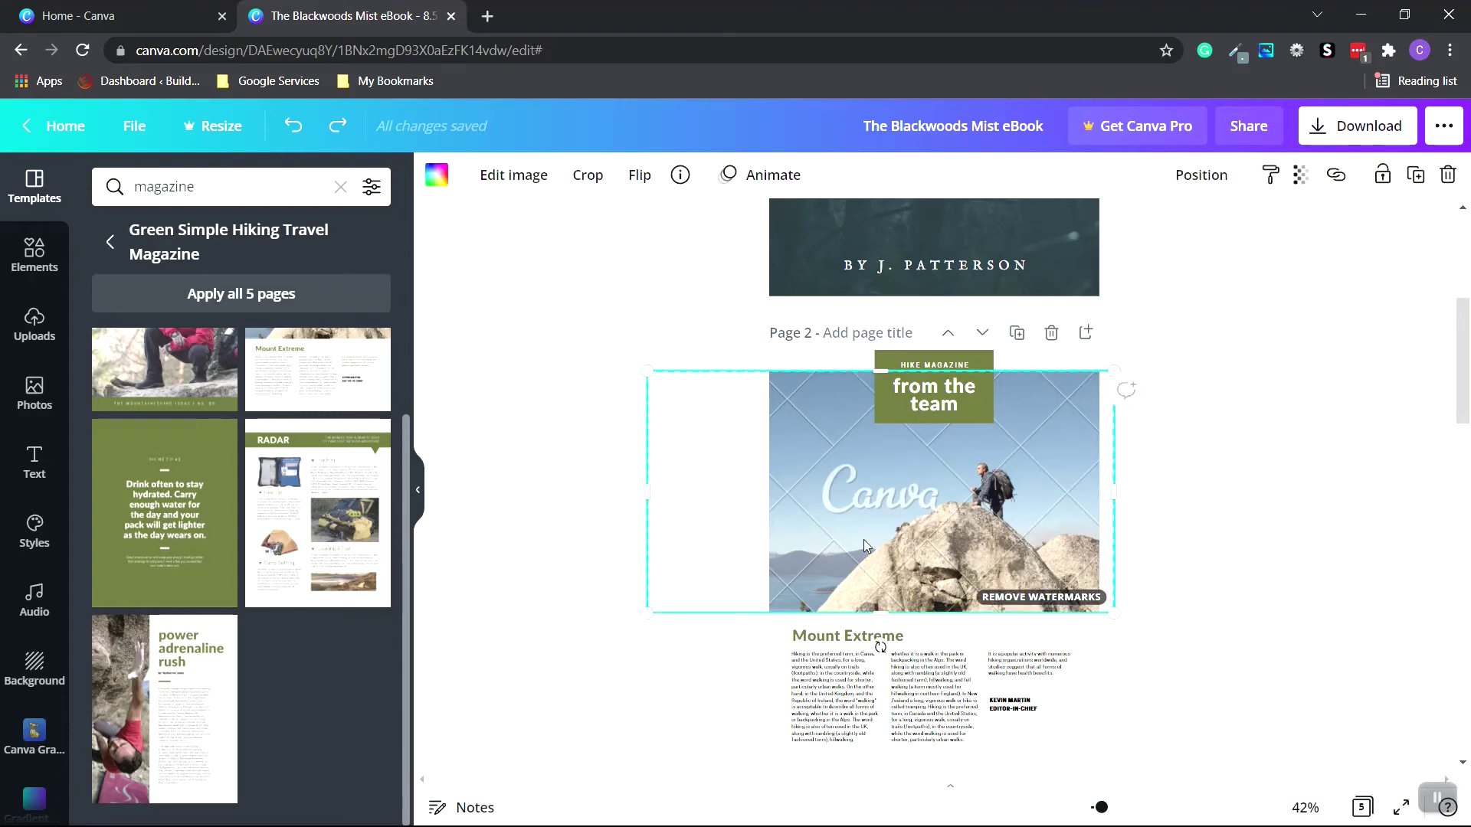
pyautogui.press('Delete')
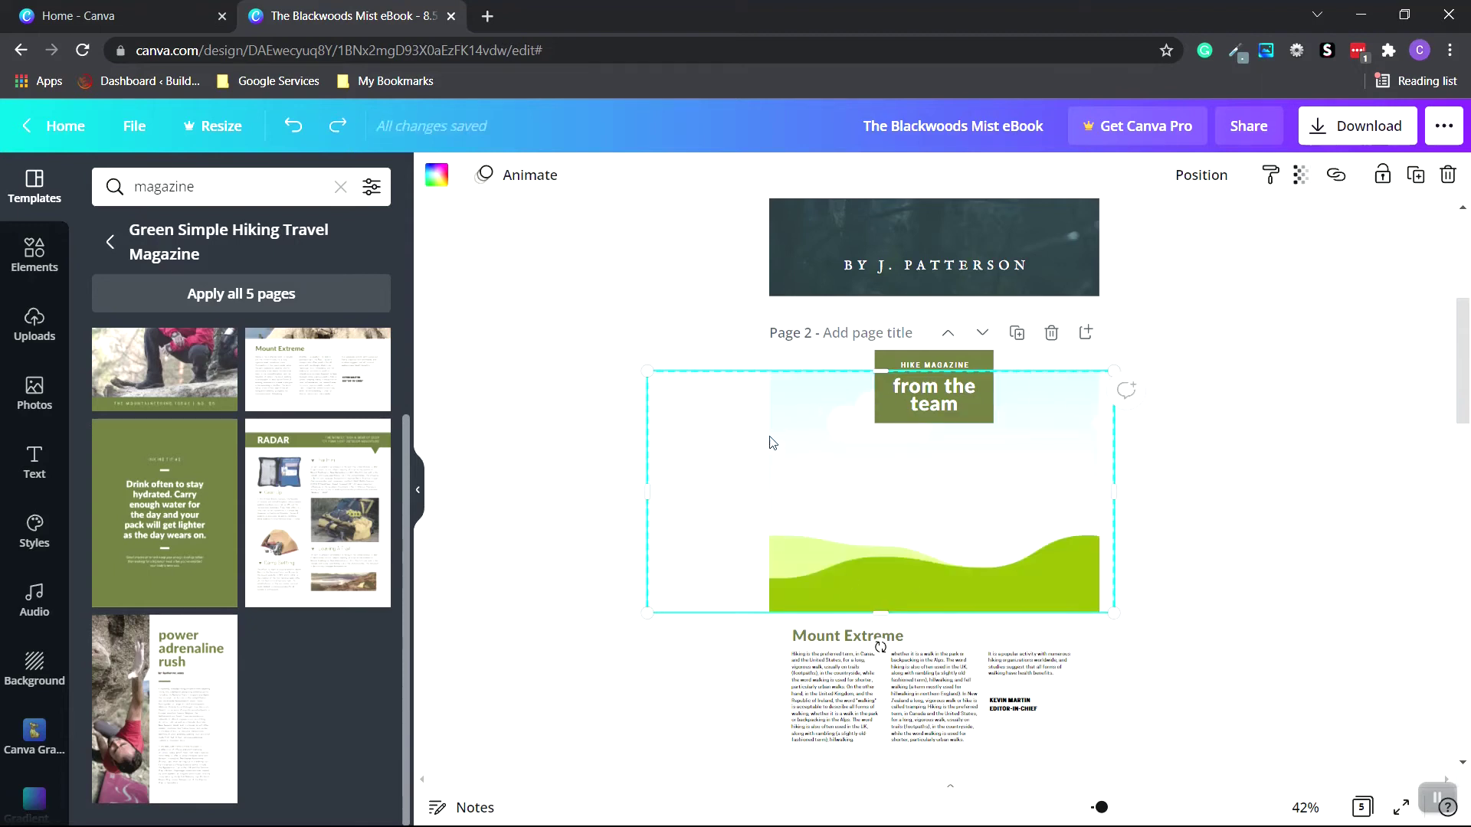
# Search the photos for "hiking" and fill page 2's empty frame with the hiker standing above the evergreen trees.
pyautogui.click(31, 390)
pyautogui.click(213, 188)
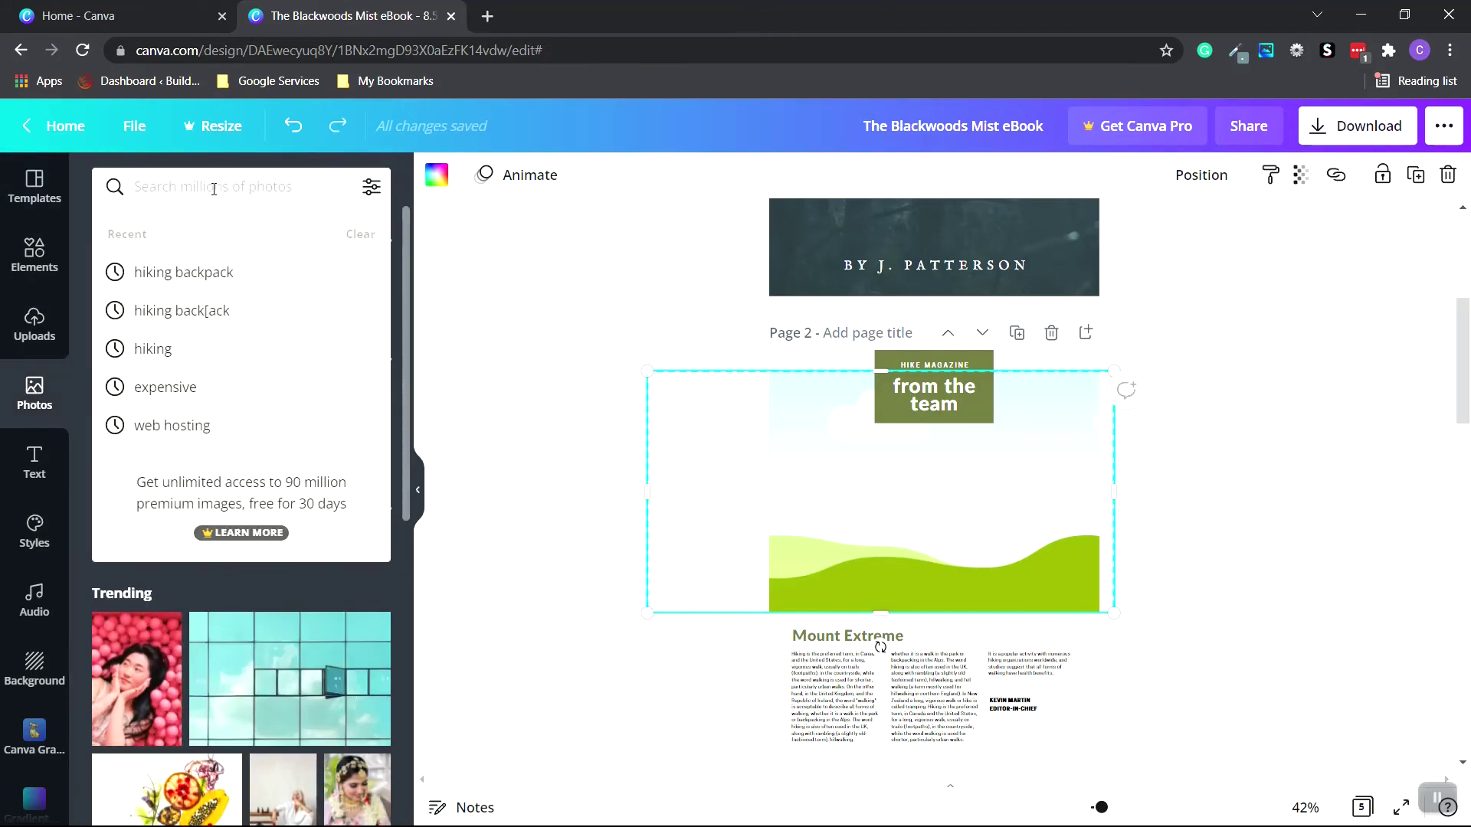
pyautogui.write('hiking')
pyautogui.press('Return')
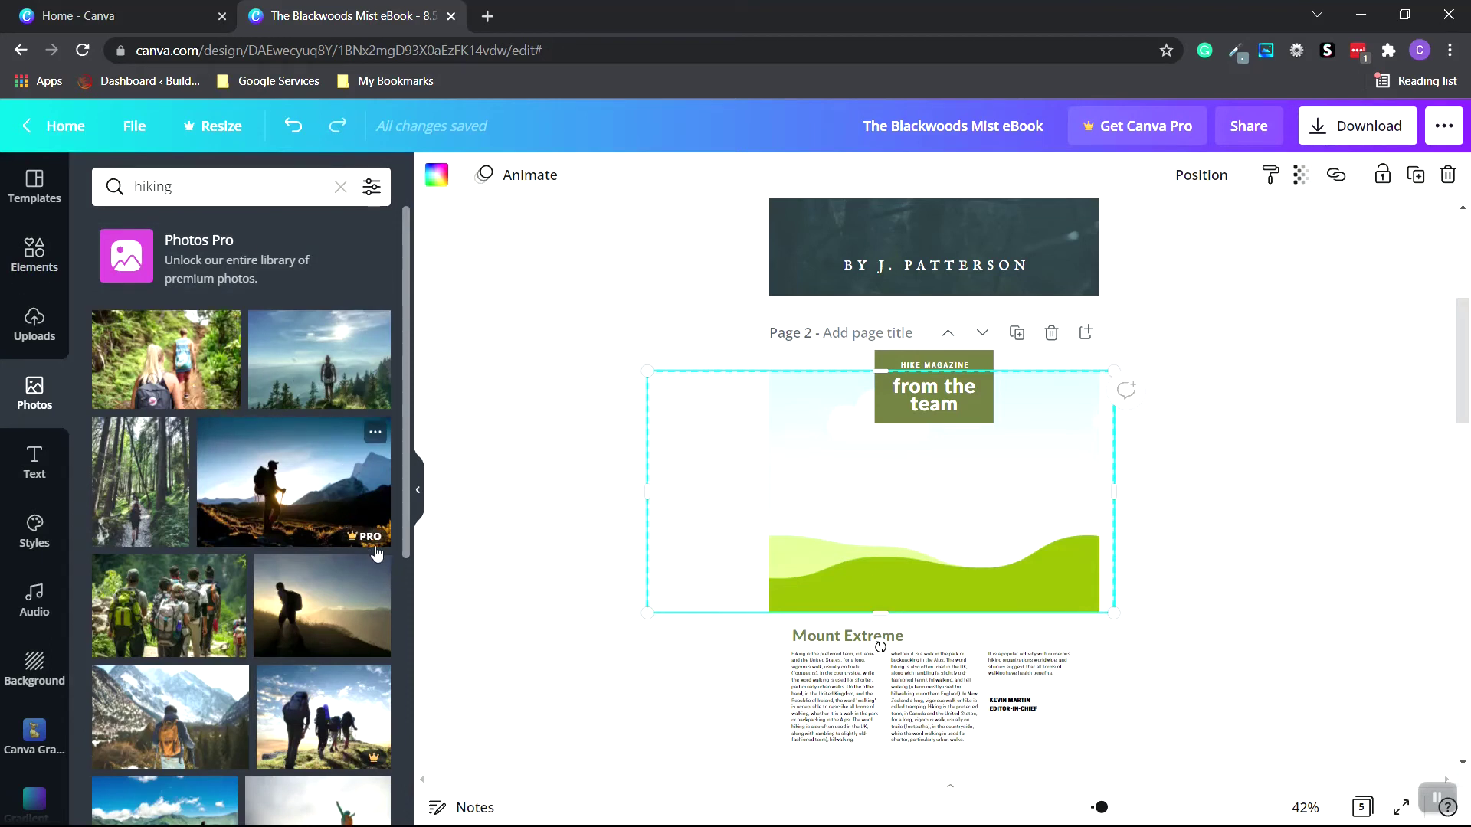
pyautogui.moveTo(281, 350); pyautogui.dragTo(870, 458)
pyautogui.click(1155, 453)
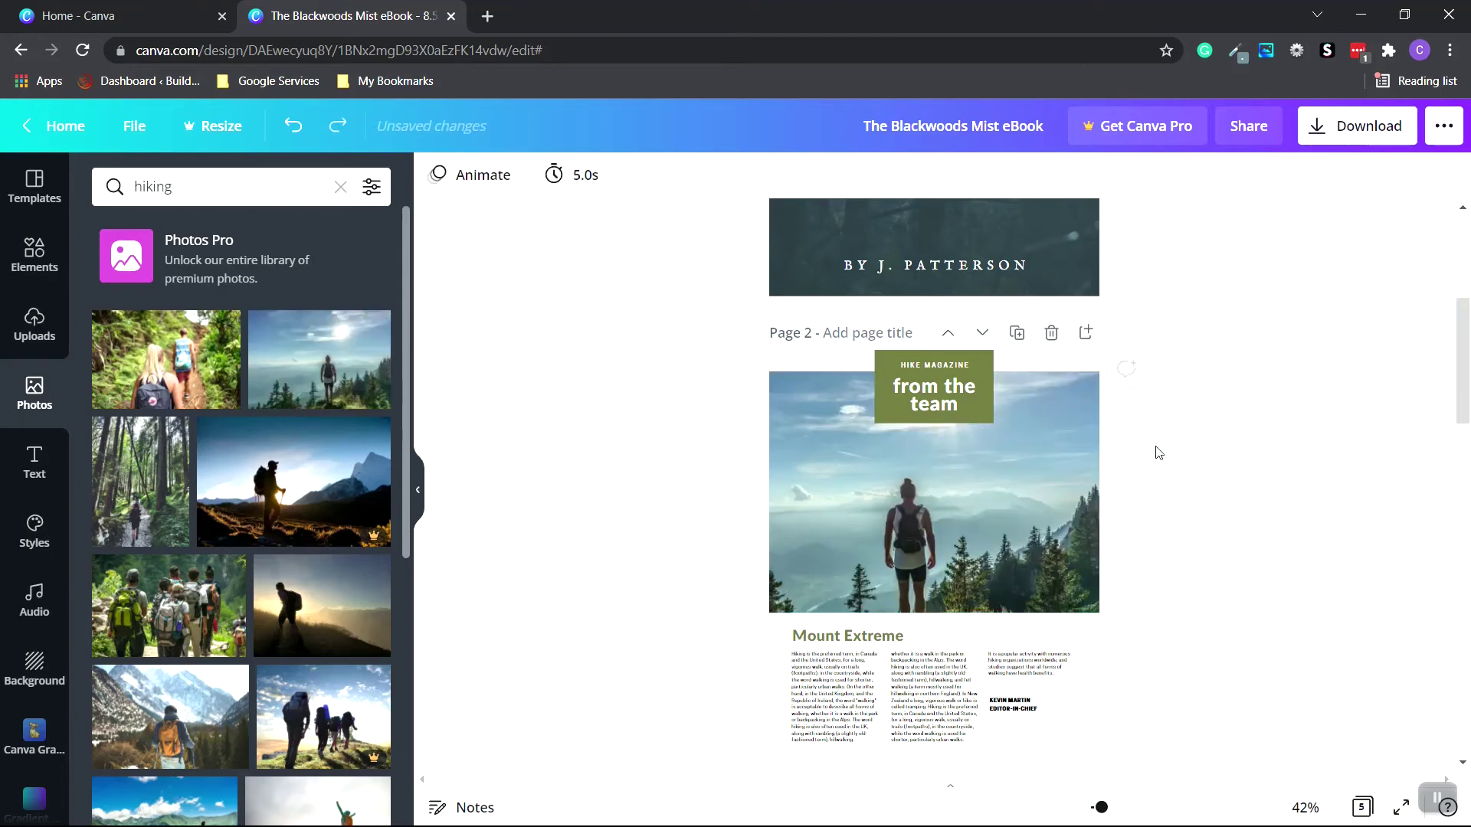
# Delete the watermarked photo above "Leaving A Trail" on page 4.
pyautogui.scroll(-14, 1158, 453)
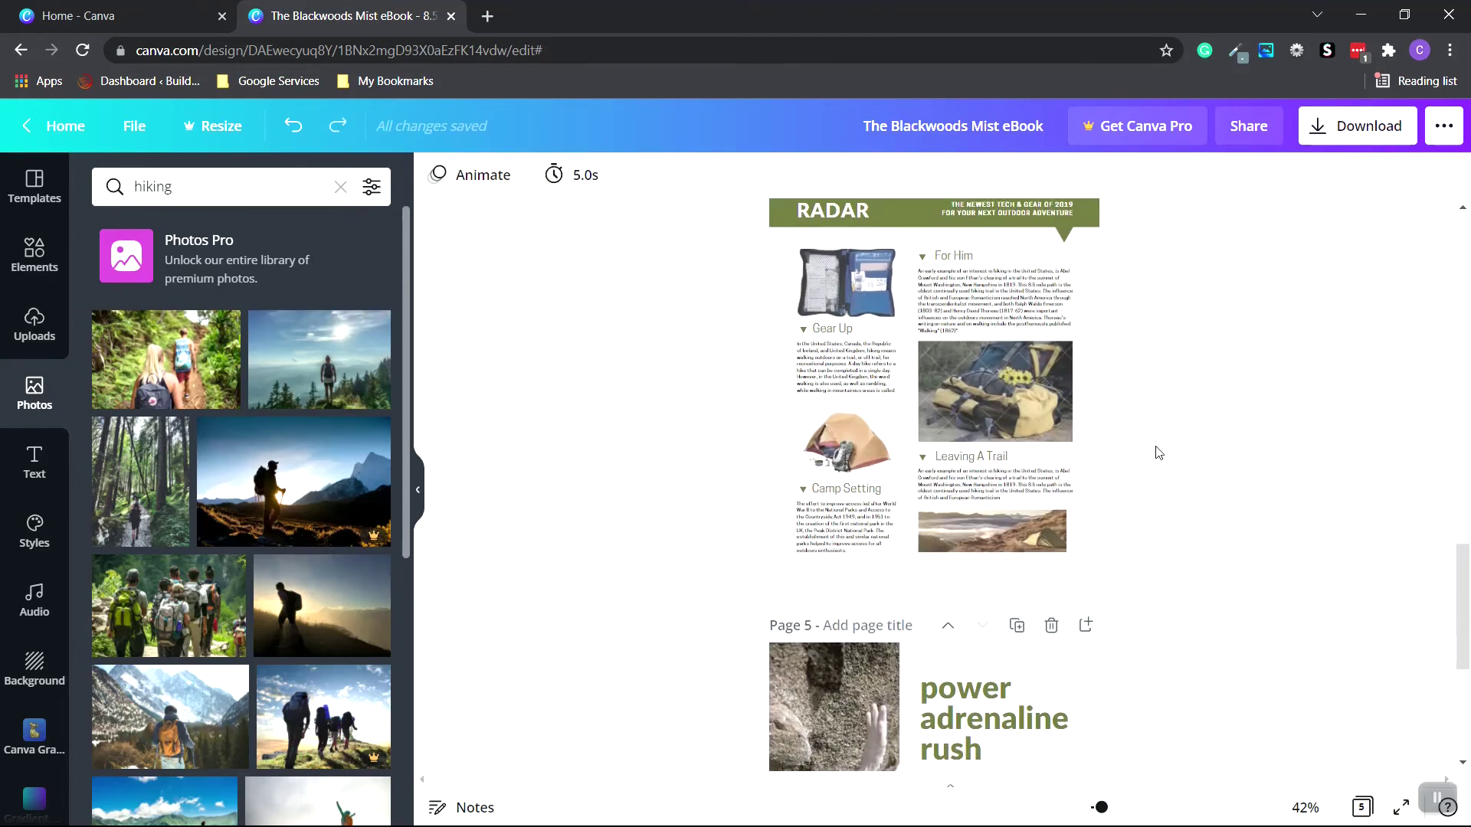
pyautogui.scroll(2, 1157, 452)
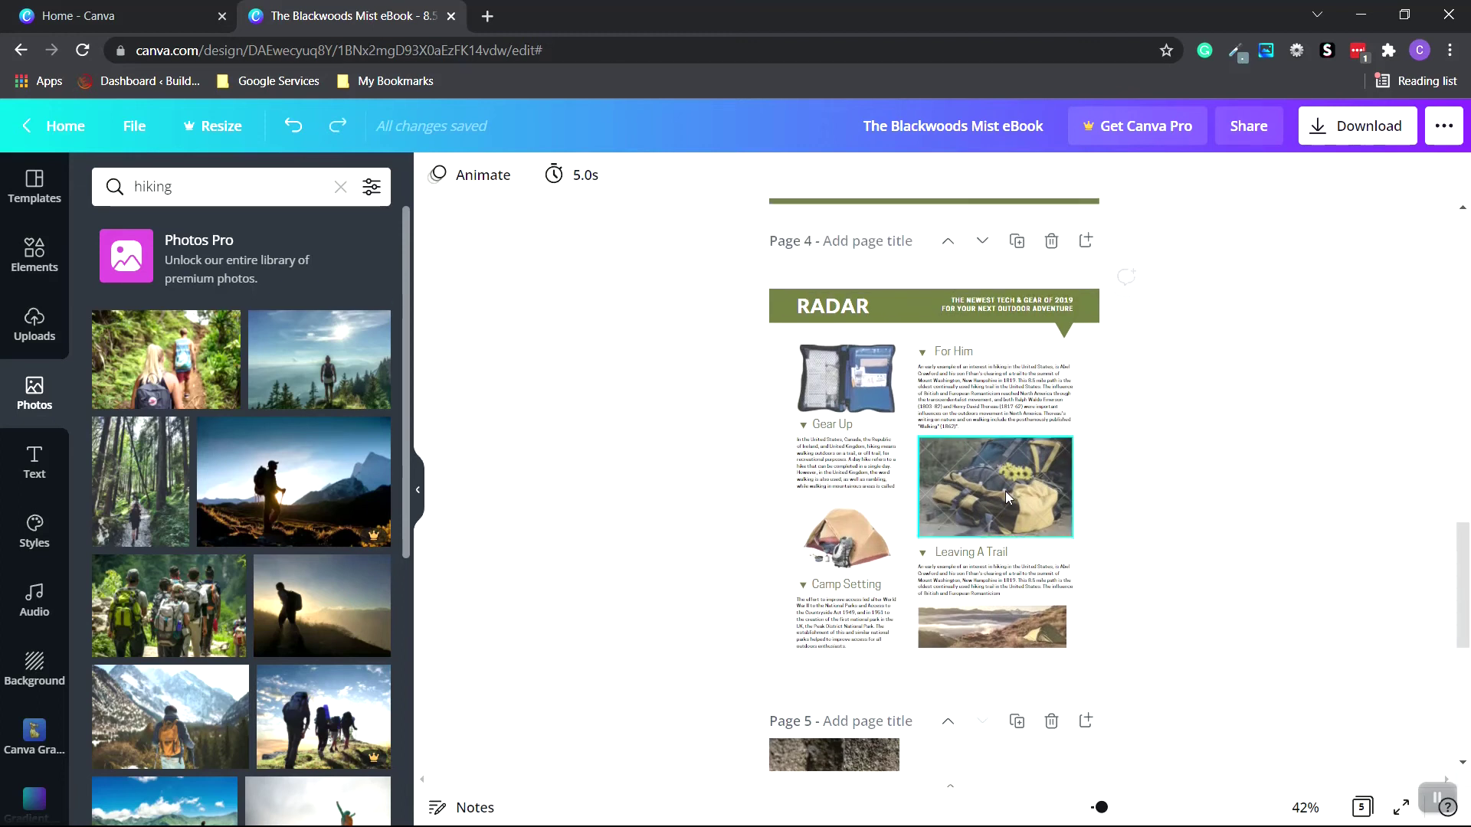
pyautogui.click(976, 486)
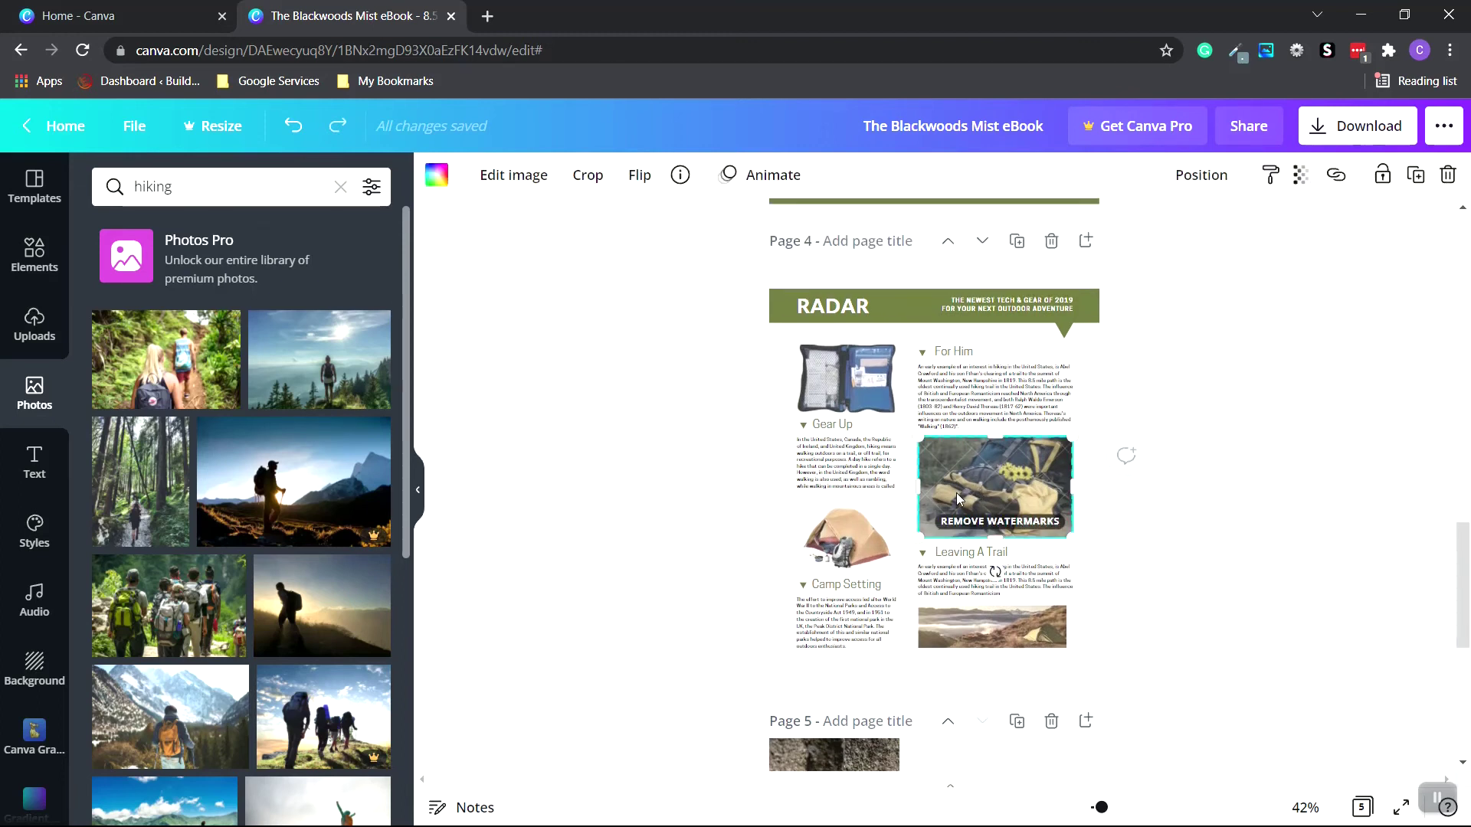
pyautogui.press('Delete')
# Search the photos for "packpack" and fill page 4's empty frame with the free red hiking backpack photo.
pyautogui.doubleClick(187, 187)
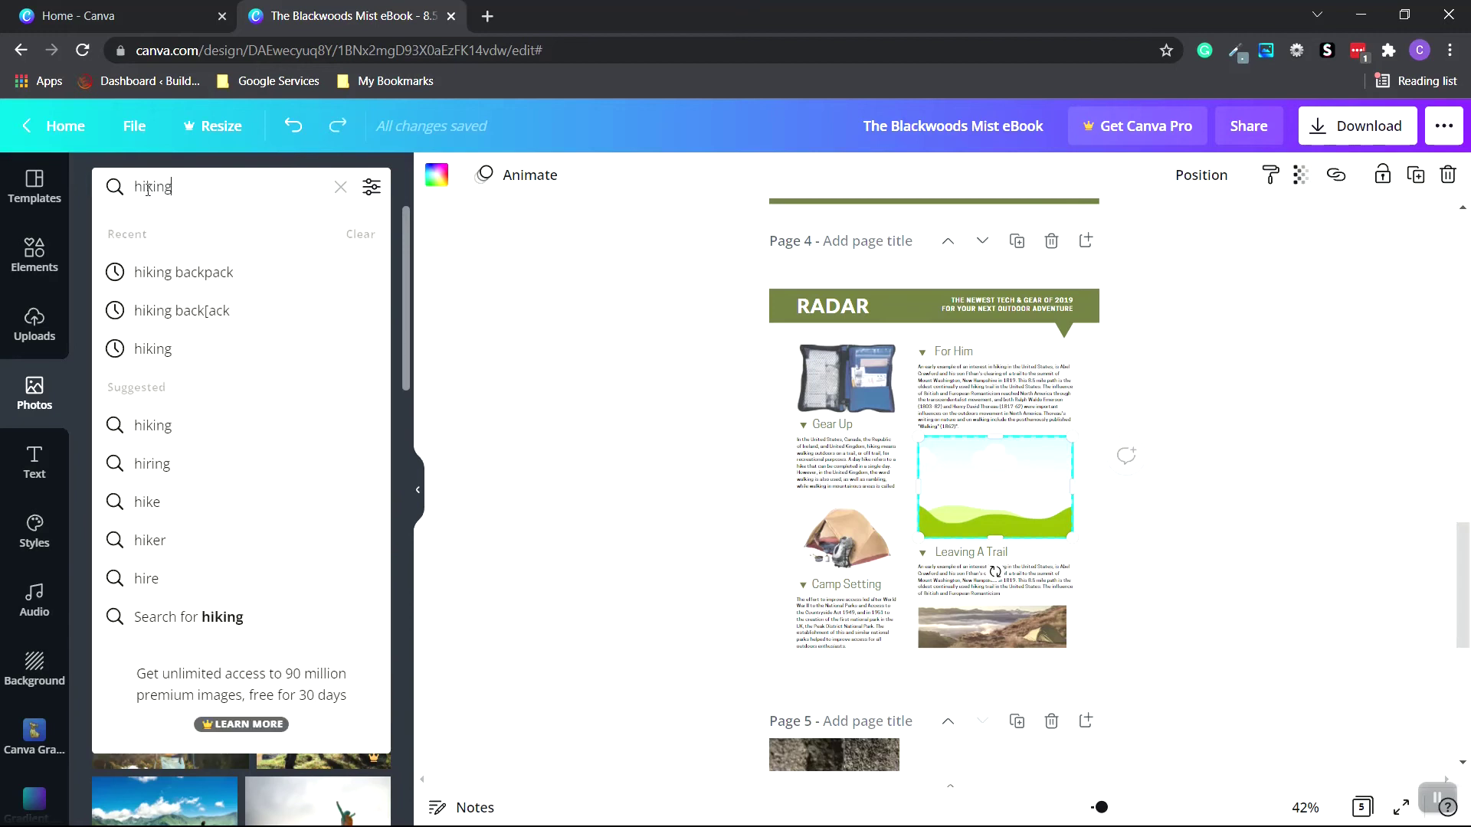
pyautogui.write('packpack')
pyautogui.press('Return')
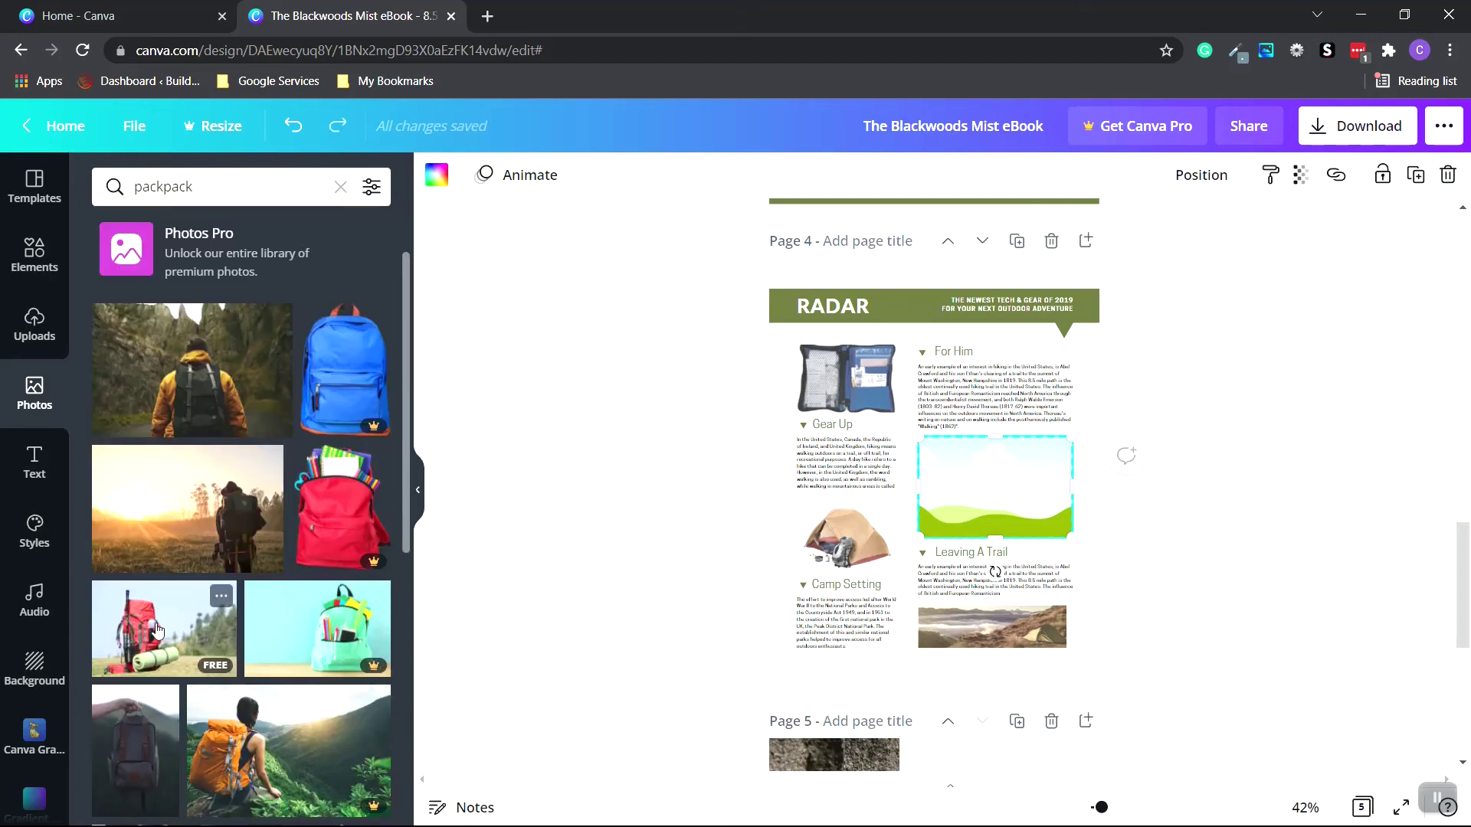
pyautogui.moveTo(156, 629); pyautogui.dragTo(994, 487)
# Search the photos for "tents" and replace the watermarked photo above "Gear Up" on page 4 with the free pale green tent photo.
pyautogui.scroll(-5, 320, 543)
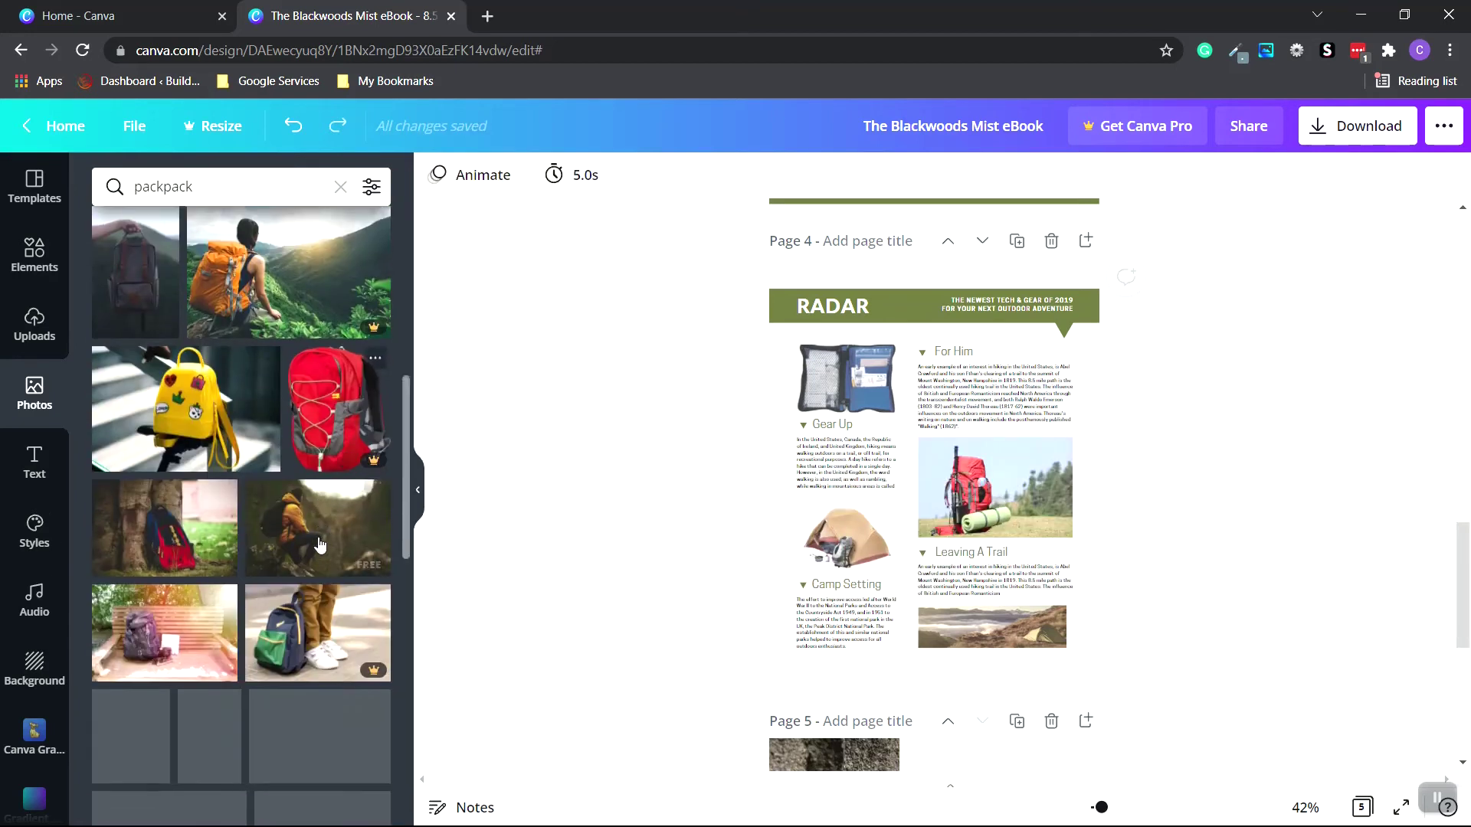
pyautogui.doubleClick(230, 187)
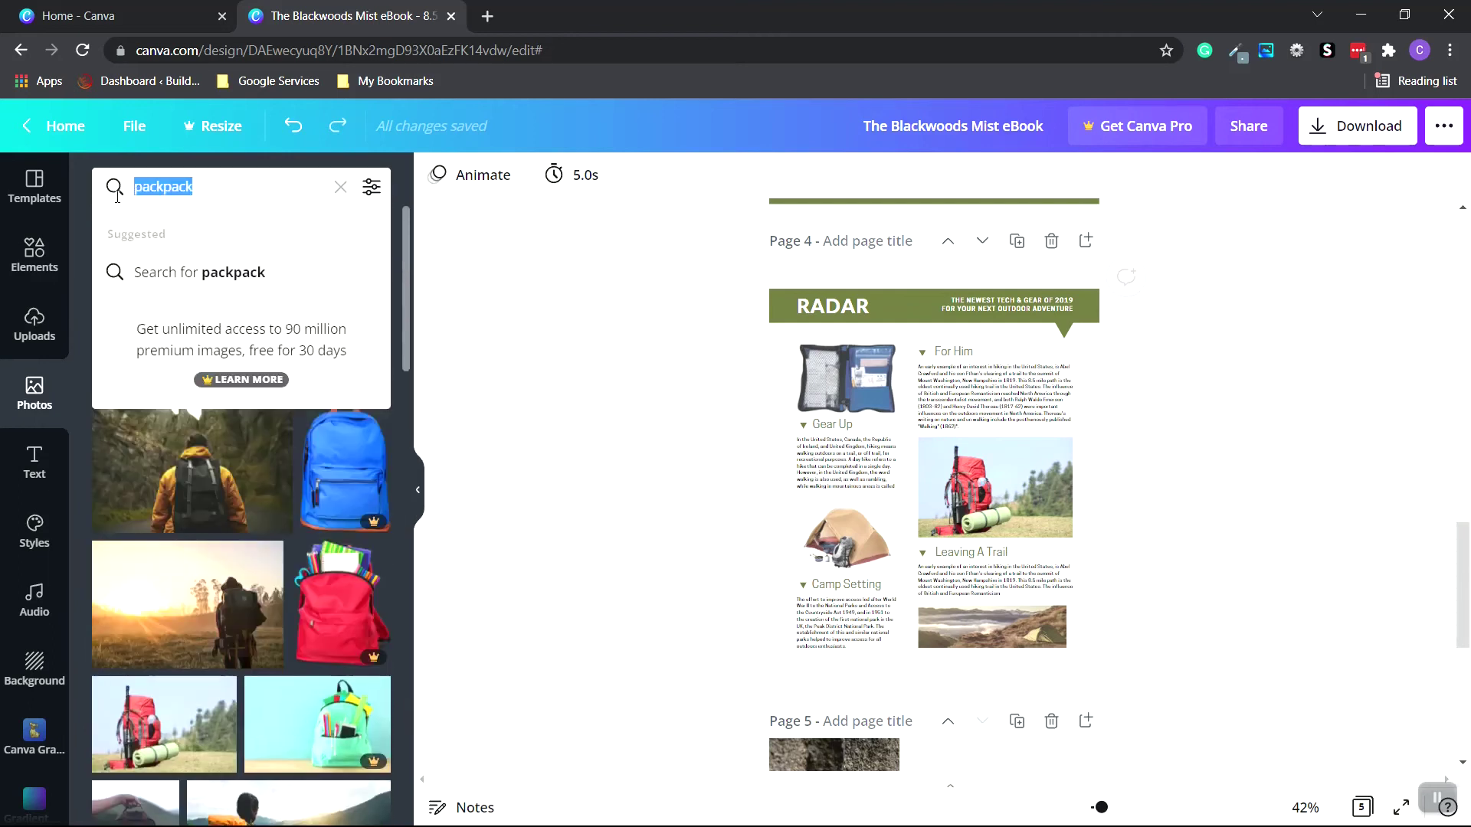
pyautogui.write('tents')
pyautogui.press('Return')
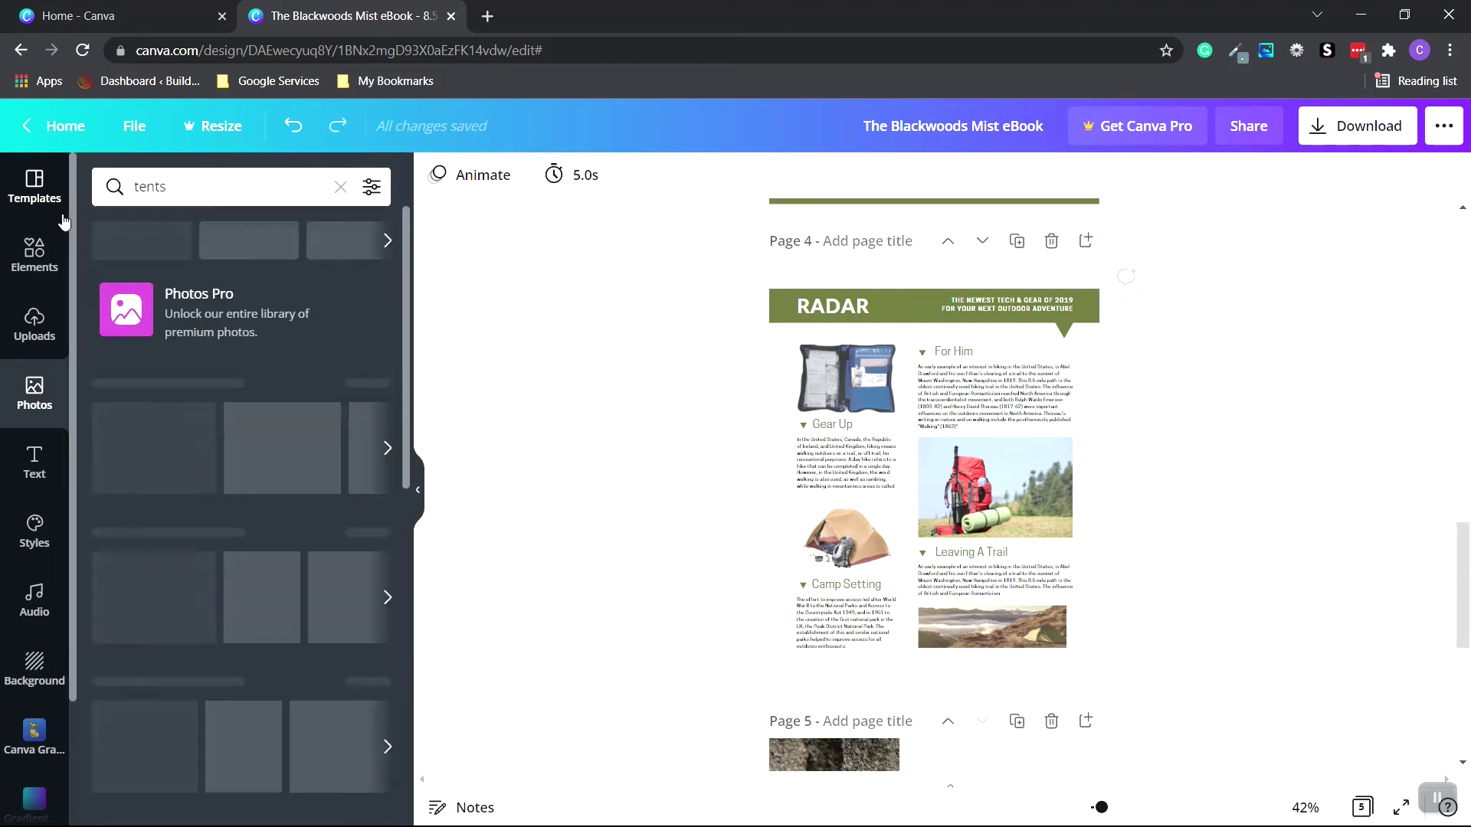
pyautogui.scroll(-3, 241, 497)
pyautogui.click(842, 379)
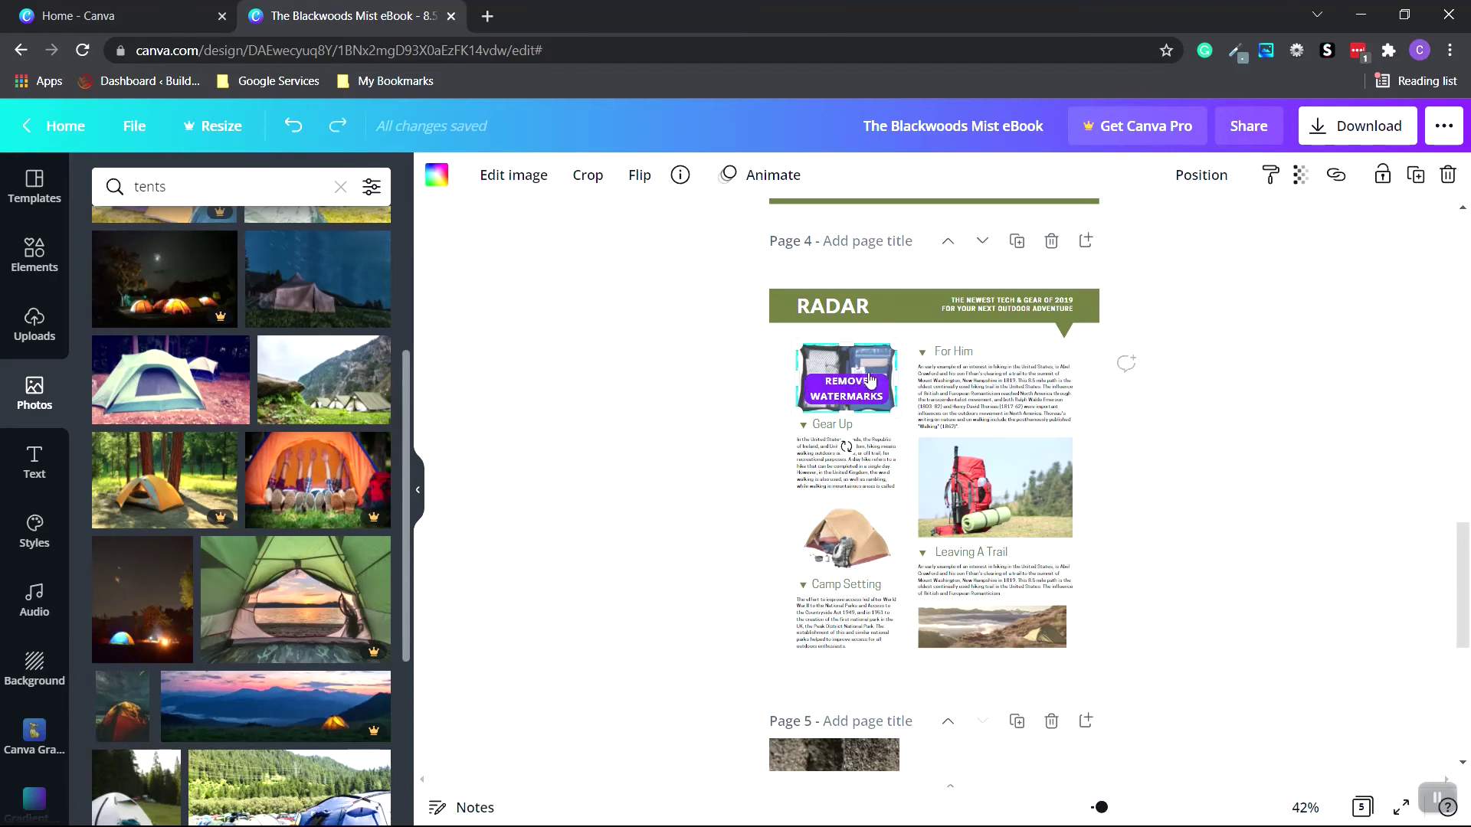
pyautogui.press('Delete')
pyautogui.moveTo(184, 383); pyautogui.dragTo(846, 377)
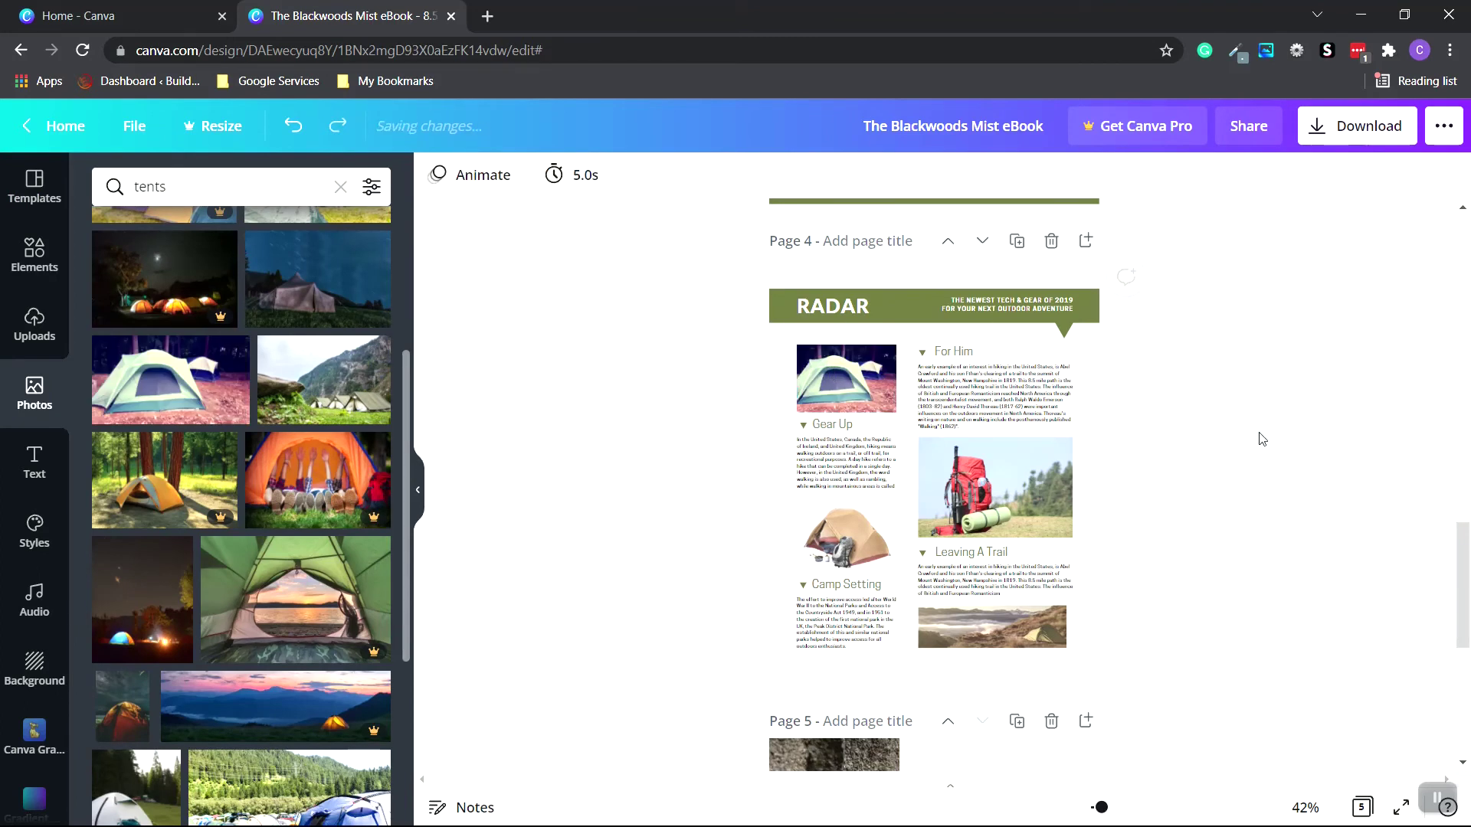
# Review the download options to identify which premium image in the design still carries a charge.
pyautogui.click(854, 547)
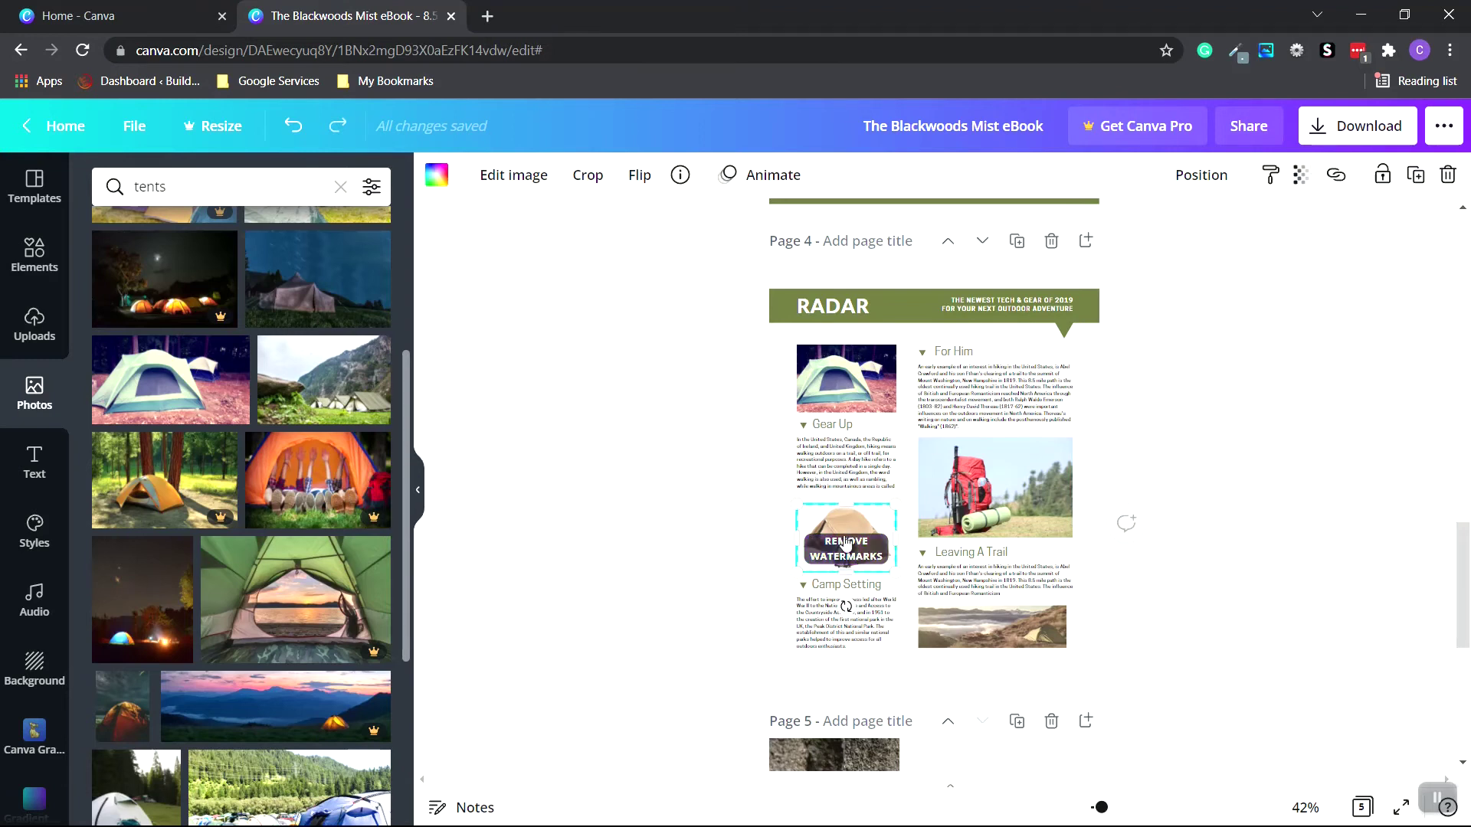
pyautogui.scroll(5, 1178, 536)
pyautogui.click(1367, 127)
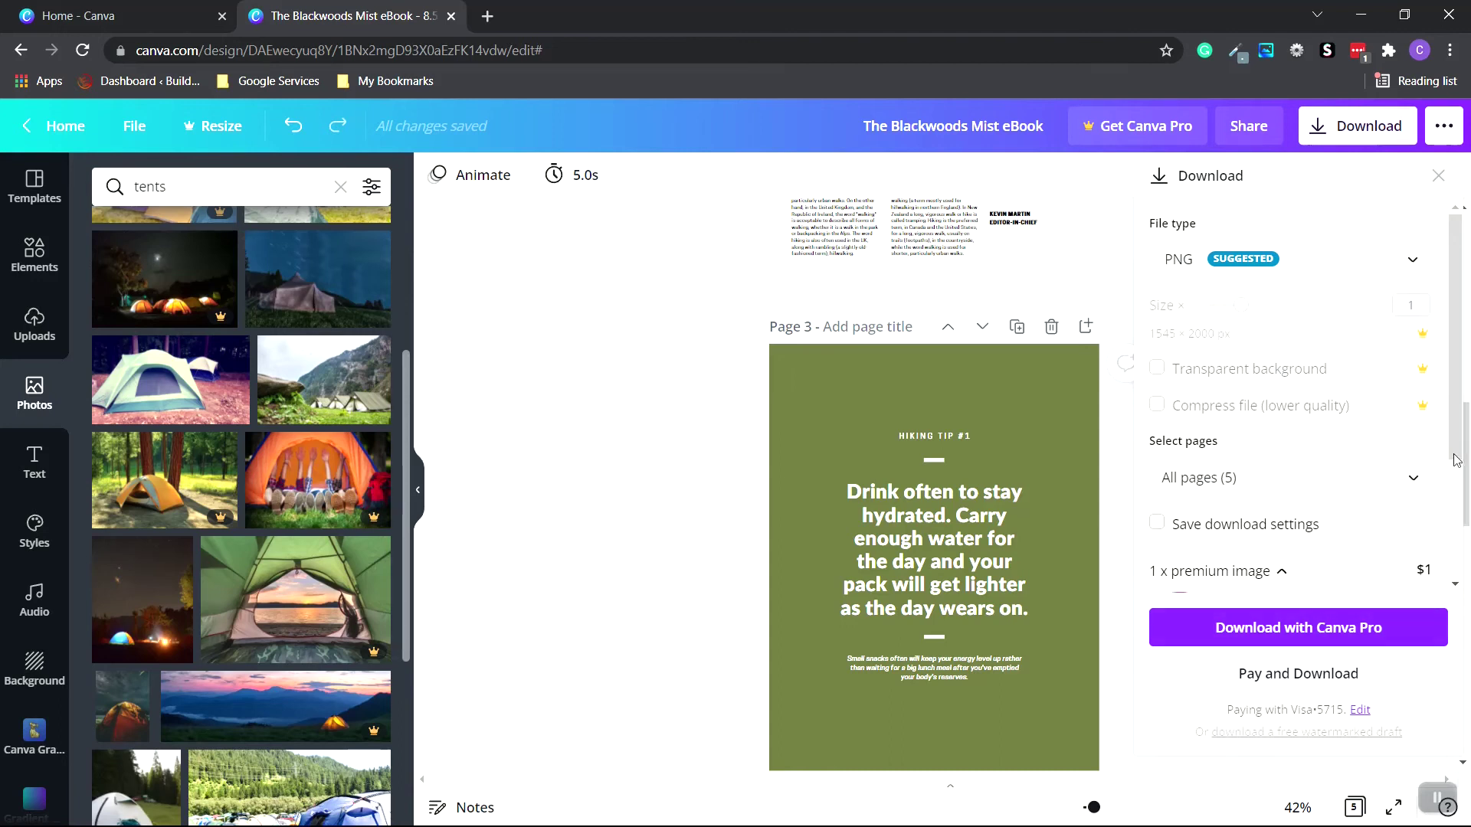
pyautogui.scroll(-1, 1461, 476)
pyautogui.scroll(-1, 1460, 476)
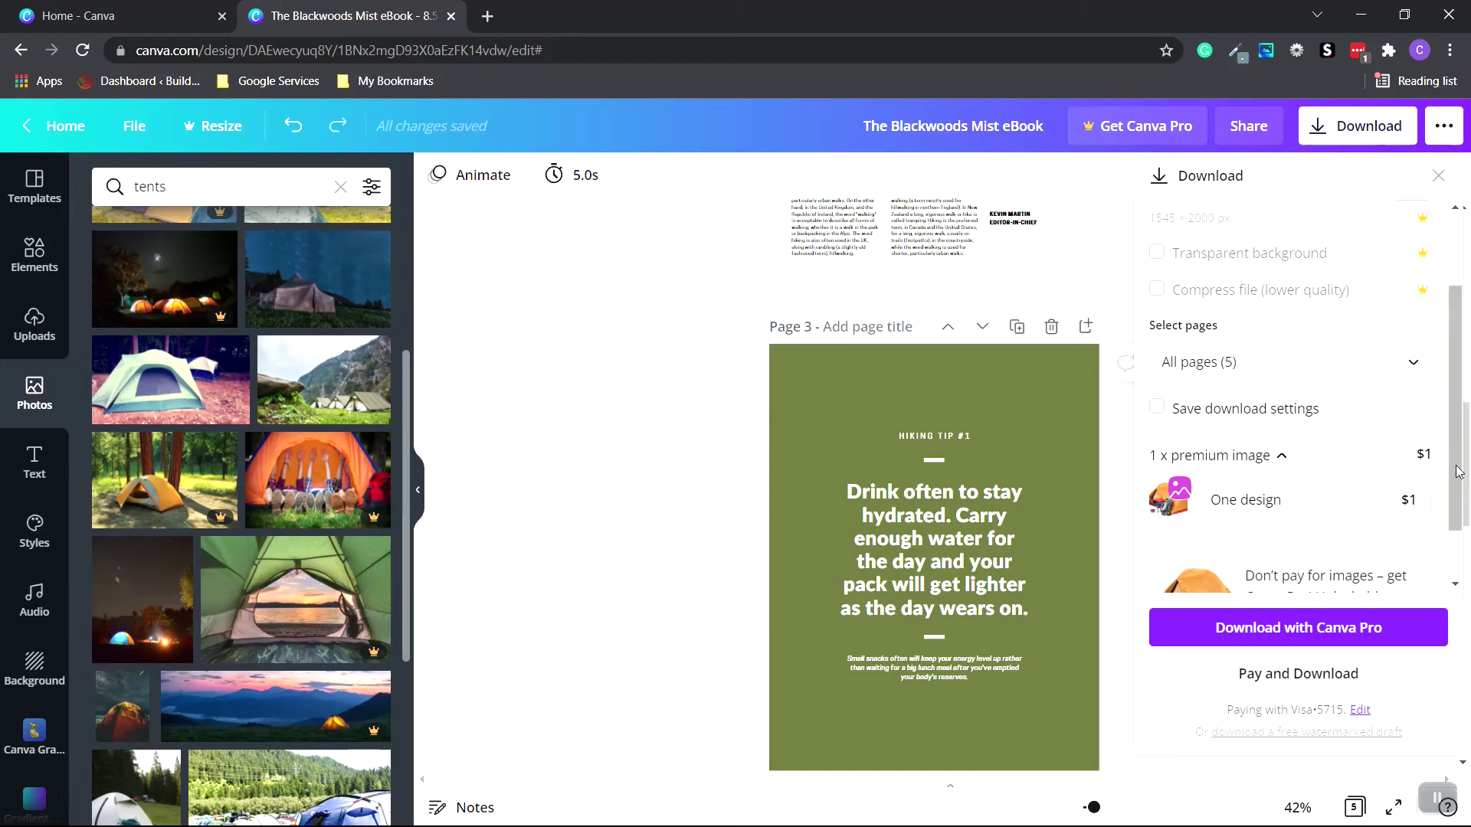
pyautogui.scroll(-1, 1459, 471)
pyautogui.scroll(2, 1459, 355)
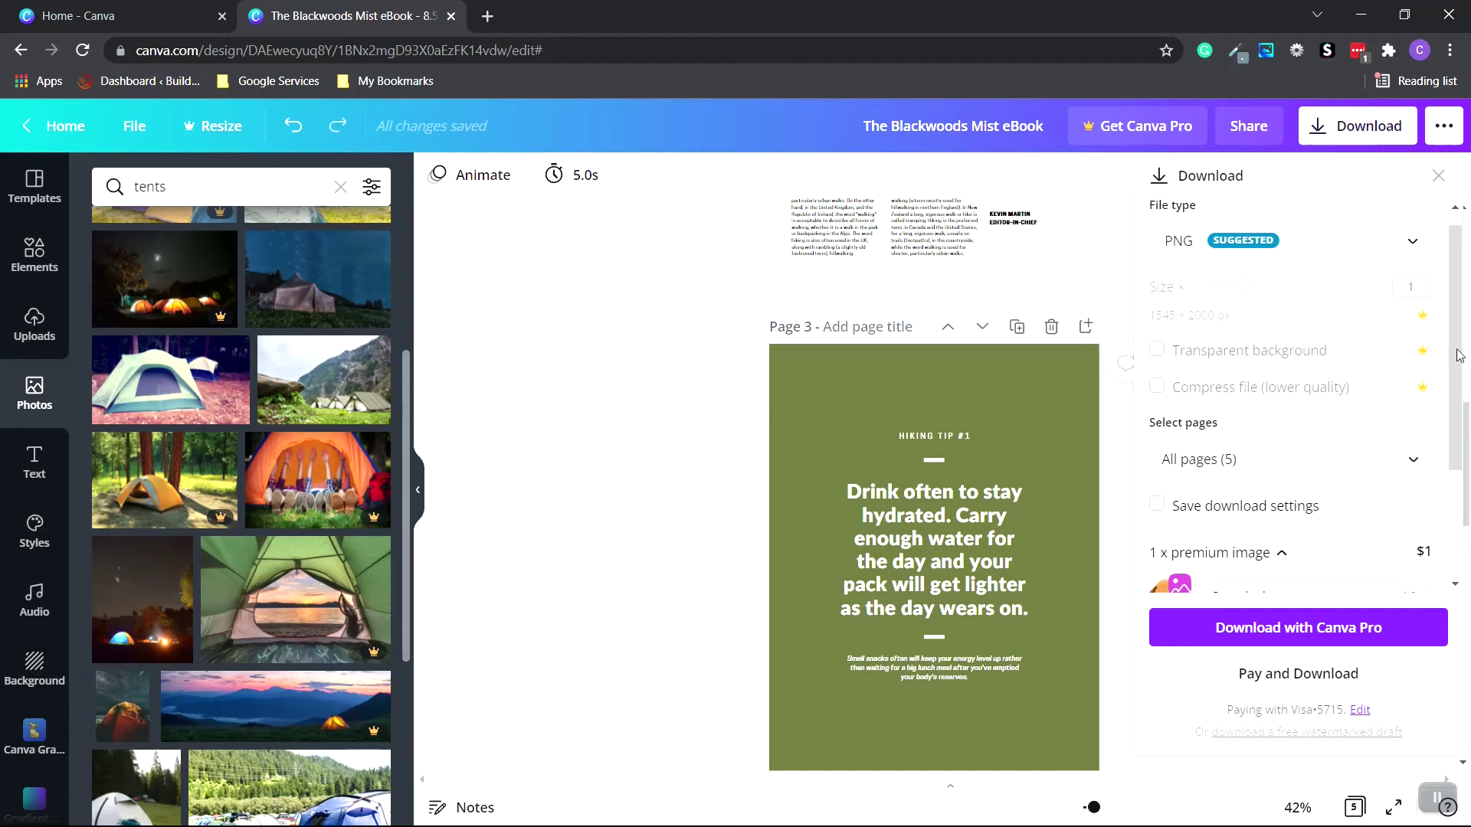
pyautogui.click(1434, 178)
# Replace the watermarked tent photo above "Camp Setting" on page 4 with the free photo of blue tents on a campground.
pyautogui.scroll(10, 869, 478)
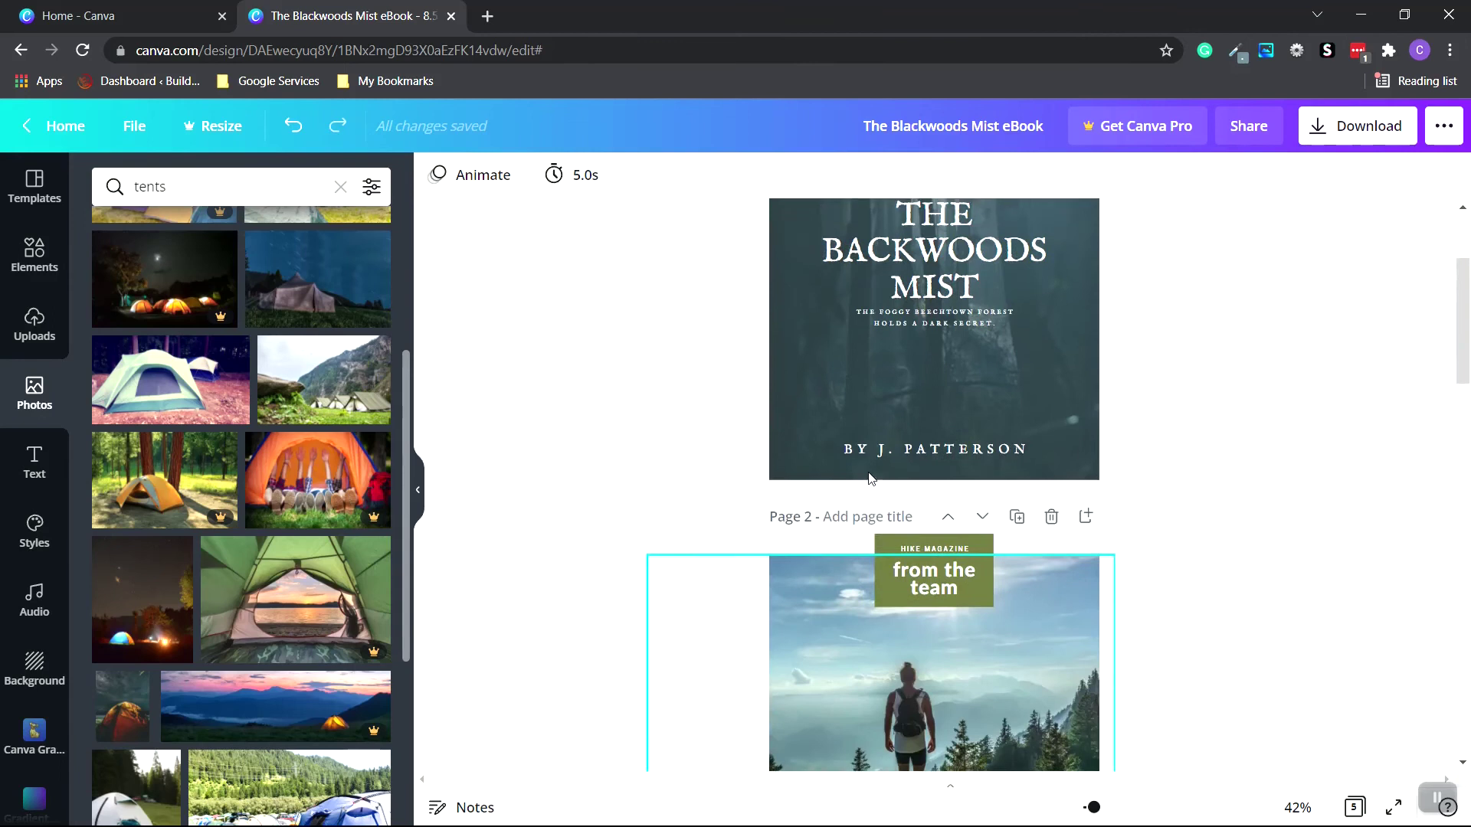
pyautogui.scroll(-15, 869, 479)
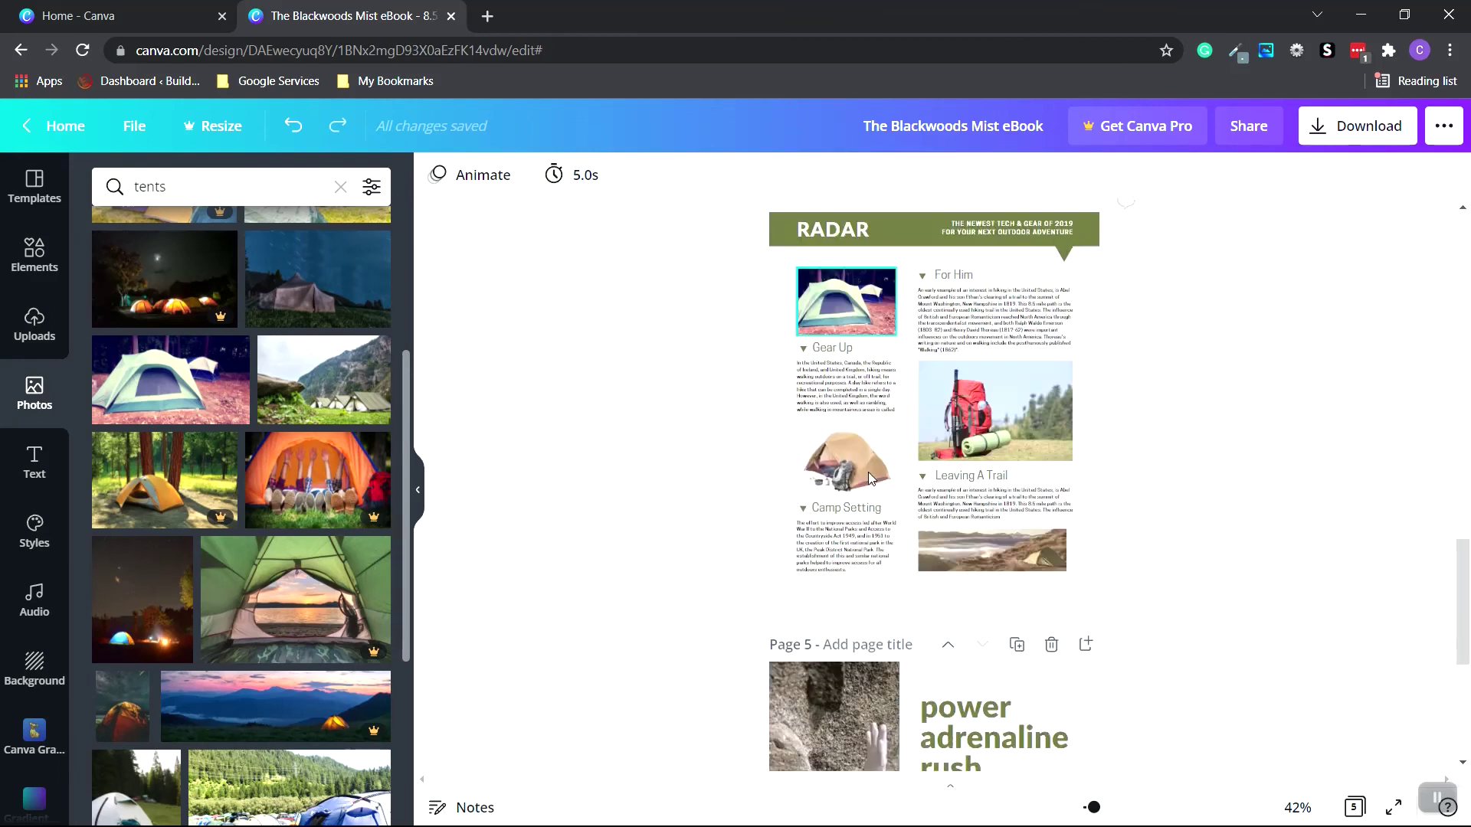
pyautogui.click(859, 353)
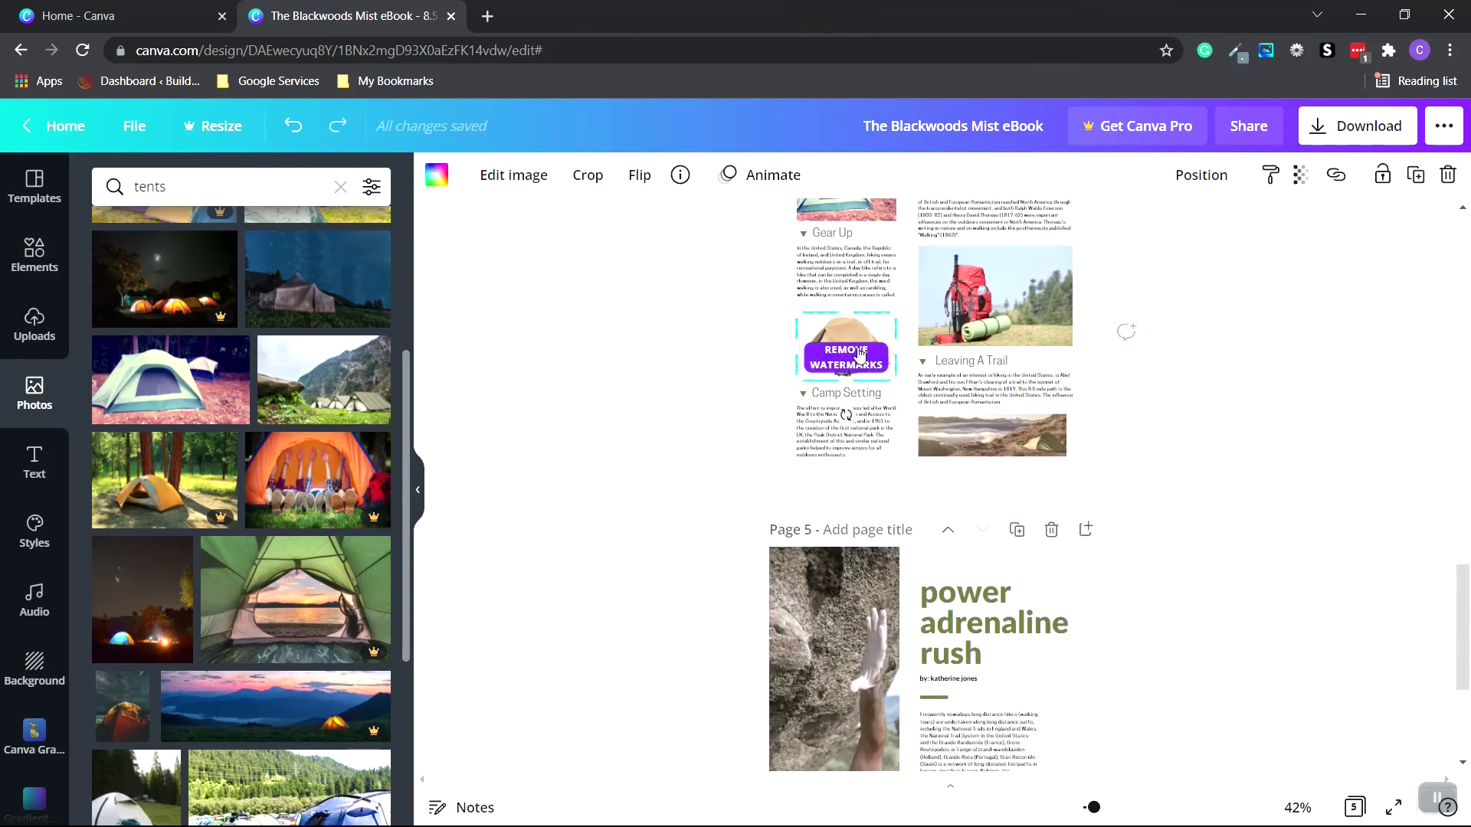
pyautogui.press('Delete')
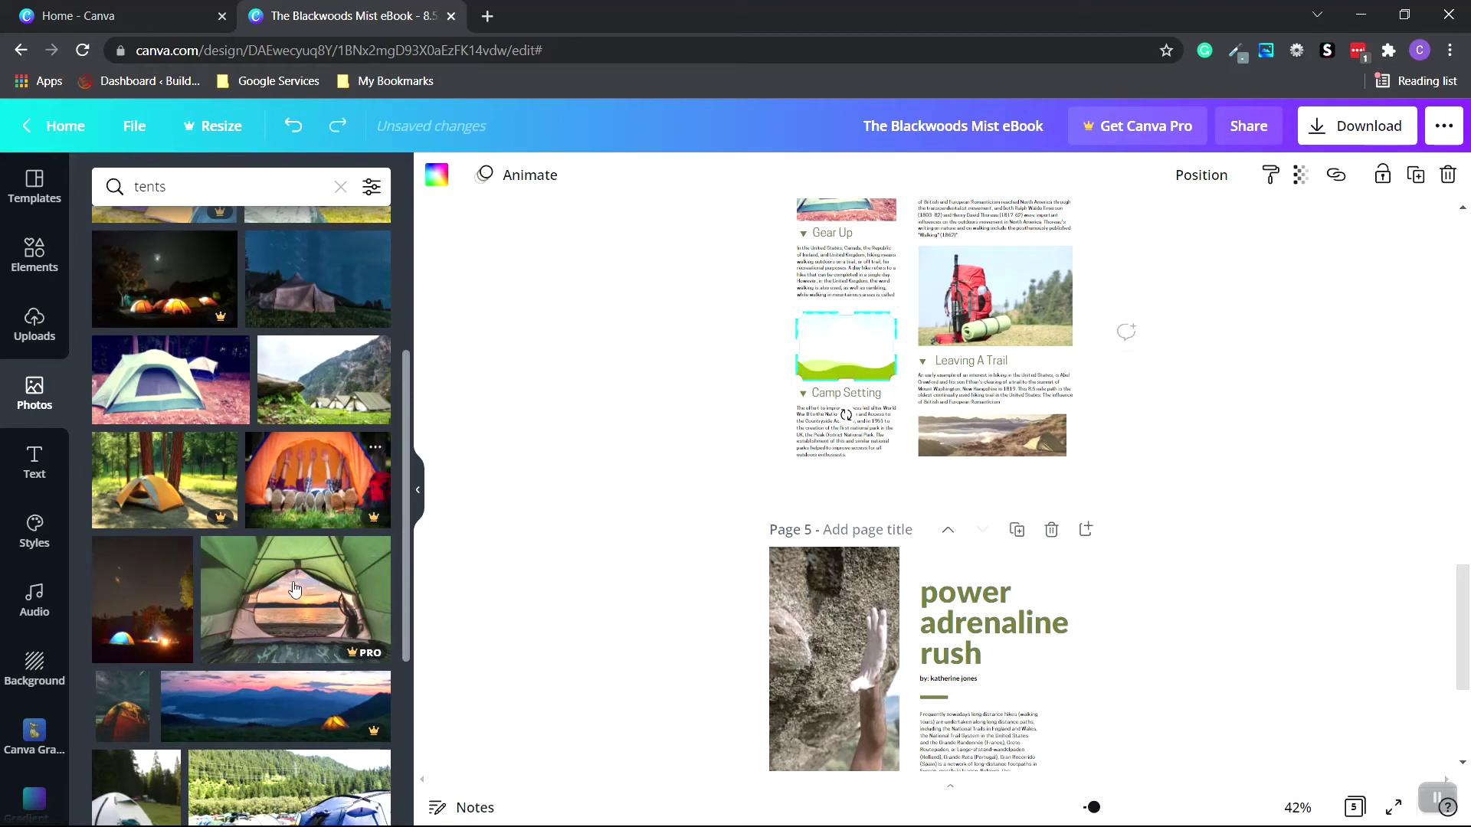
pyautogui.scroll(-3, 111, 403)
pyautogui.scroll(-2, 111, 403)
pyautogui.moveTo(289, 490); pyautogui.dragTo(846, 349)
pyautogui.click(1340, 354)
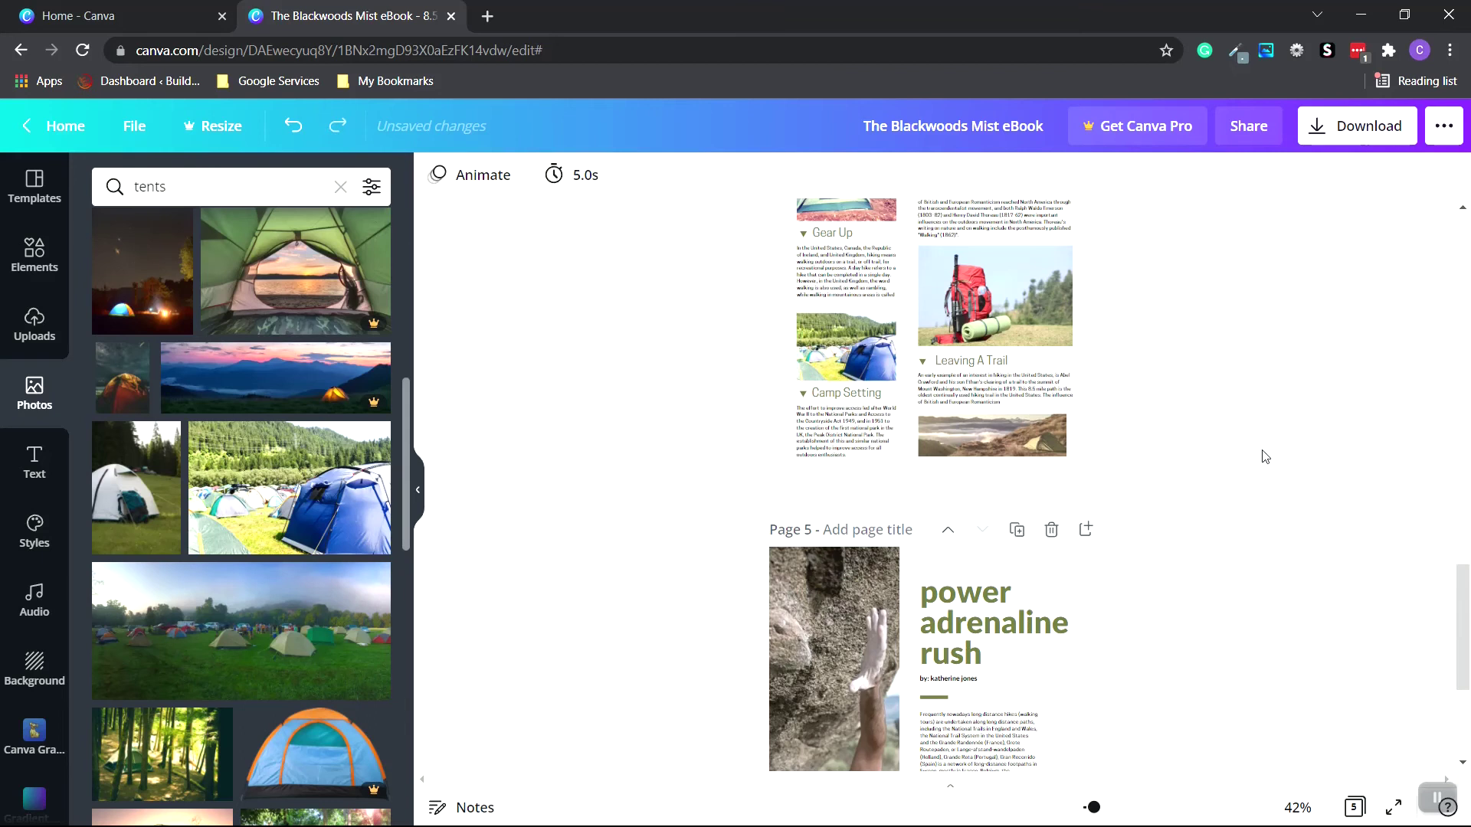
# Check the download options again for any remaining premium image charges across all pages.
pyautogui.scroll(-3, 1219, 457)
pyautogui.scroll(5, 1220, 460)
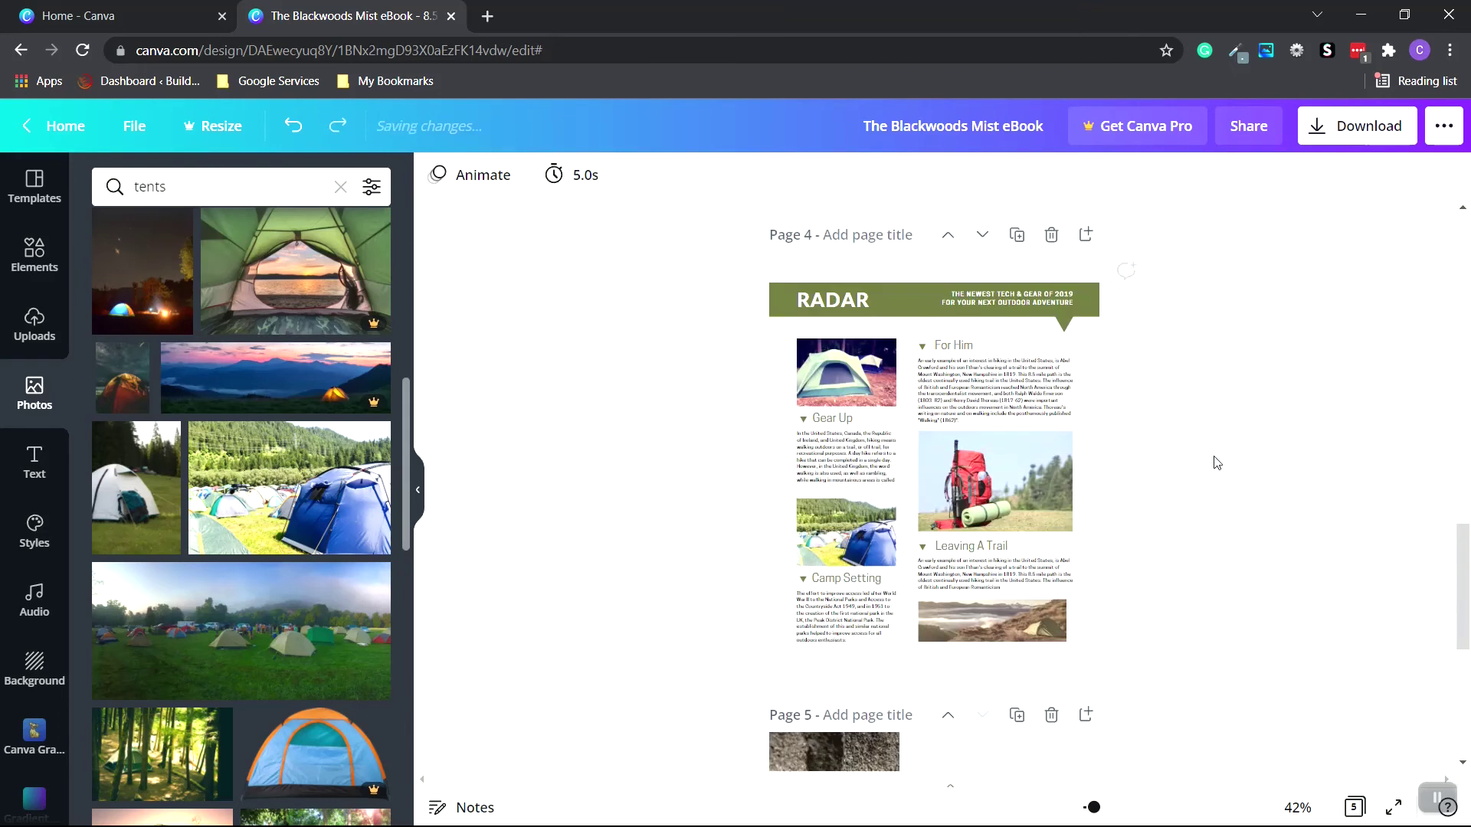
pyautogui.scroll(3, 1216, 463)
pyautogui.click(1367, 135)
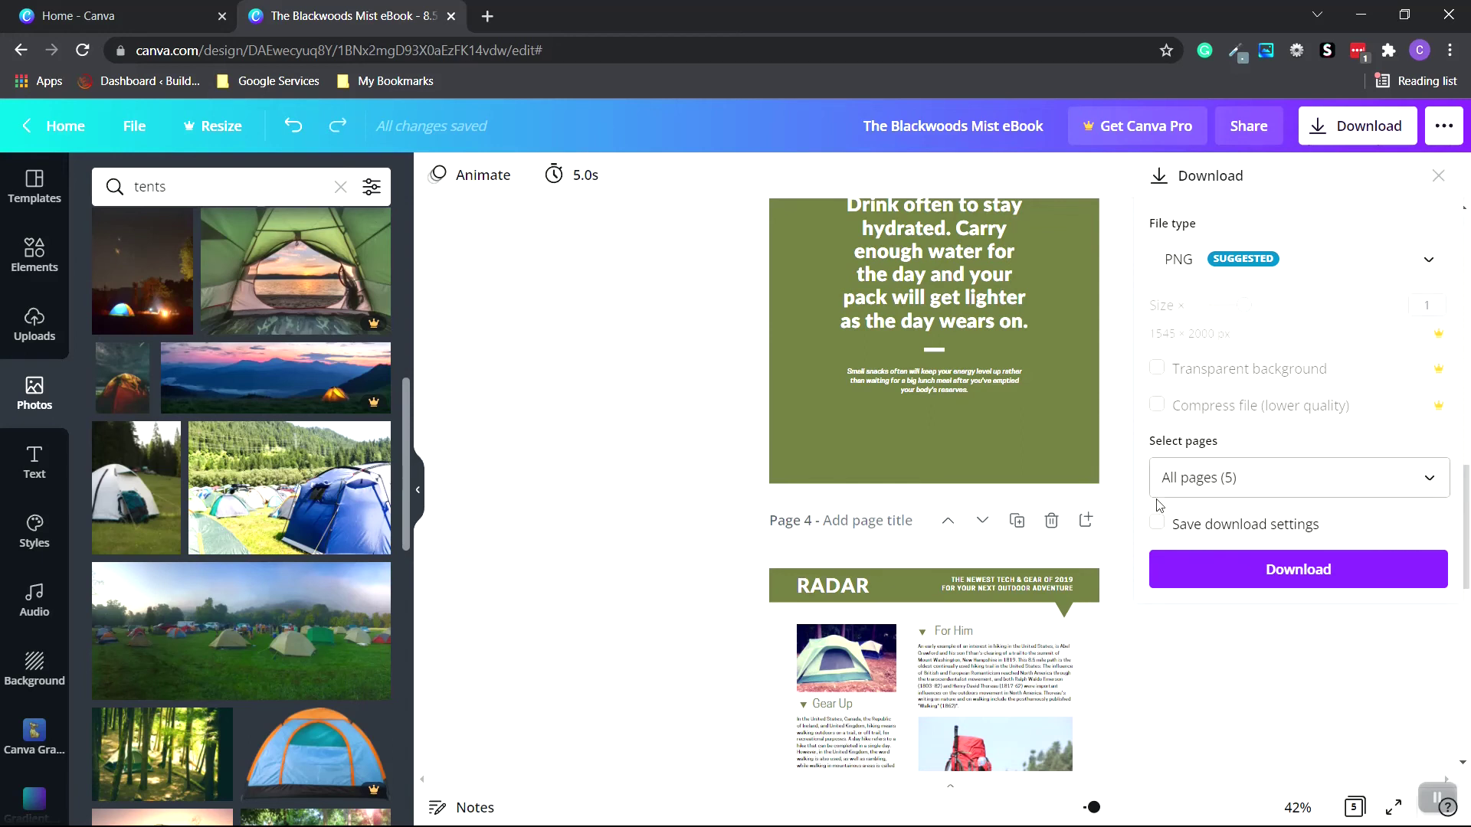
pyautogui.click(1328, 582)
# Recolor the green "from the team" label background on page 2 with the dark slate teal document color.
pyautogui.scroll(10, 1184, 516)
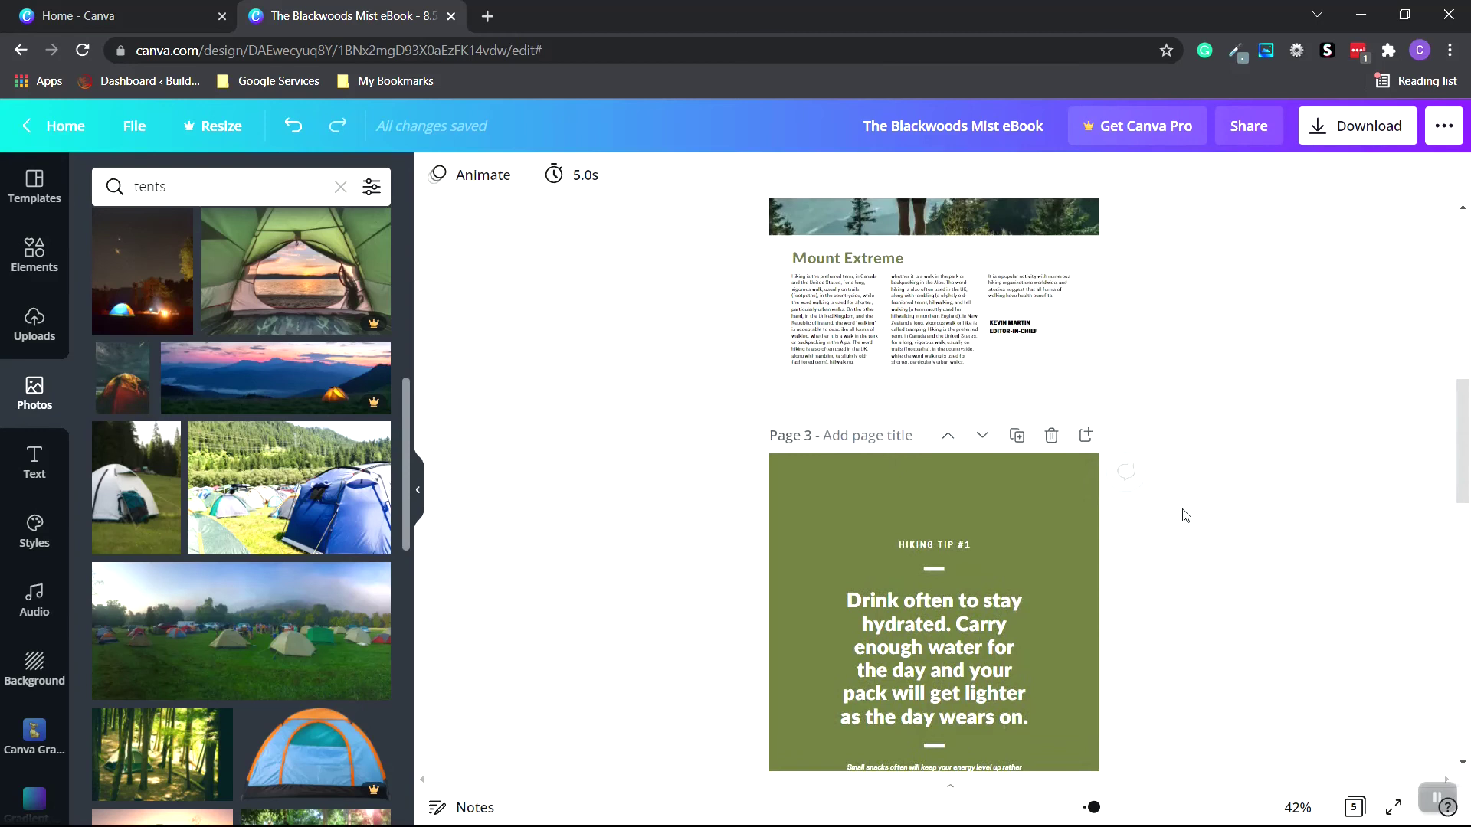
pyautogui.scroll(4, 1184, 514)
pyautogui.scroll(-3, 1280, 452)
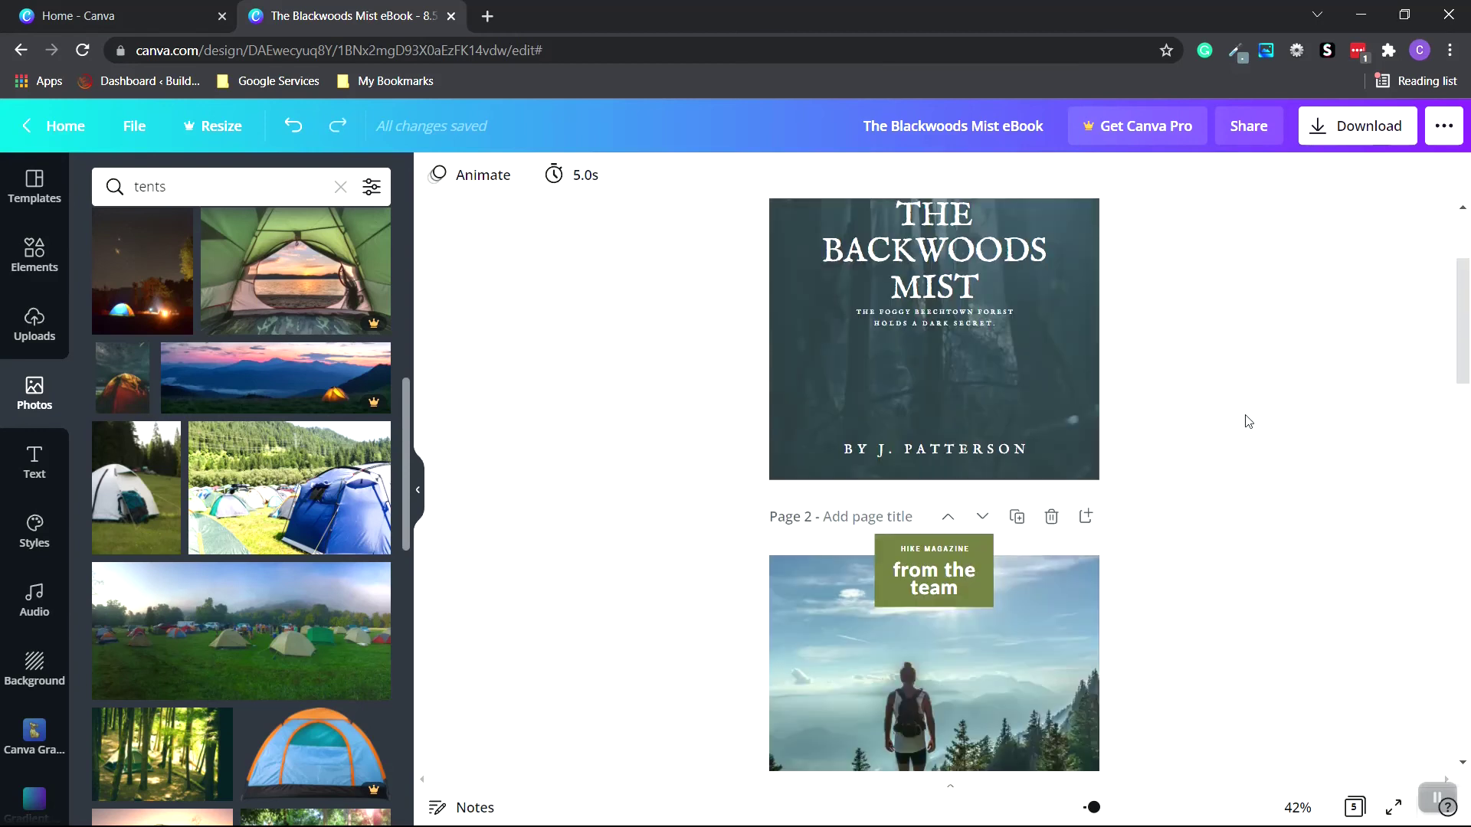
pyautogui.scroll(-1, 1241, 418)
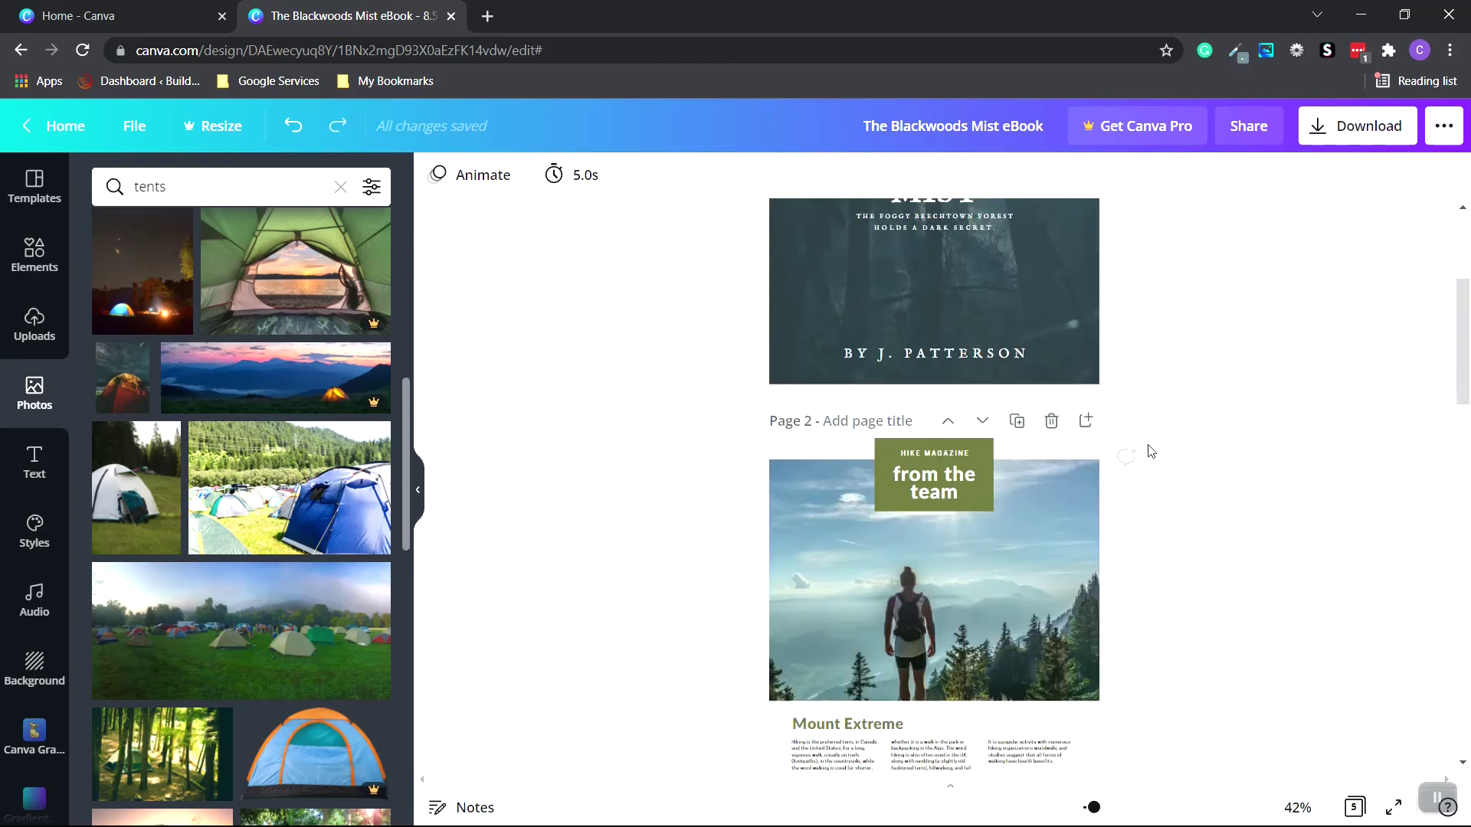
pyautogui.click(884, 448)
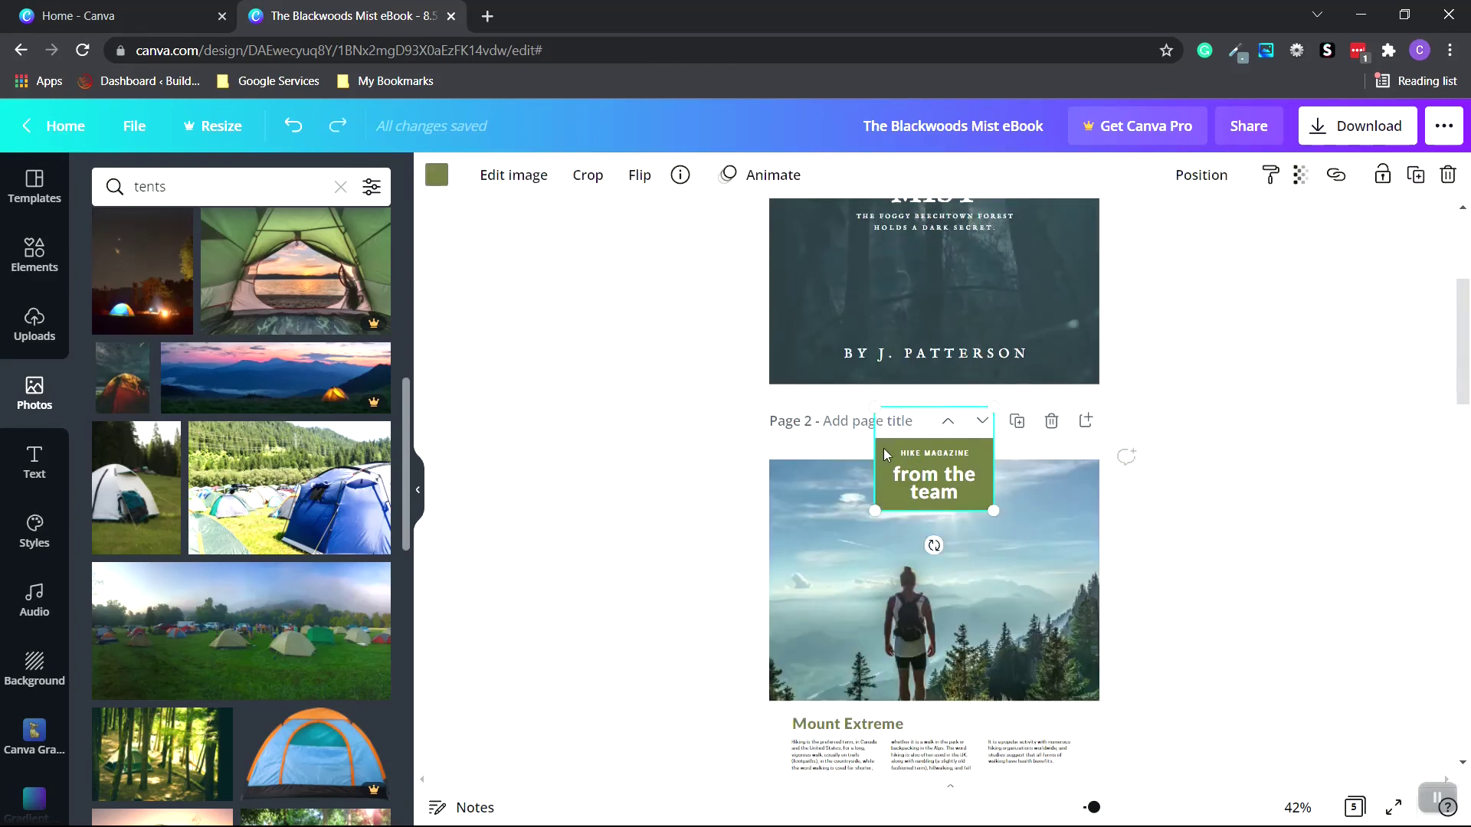
pyautogui.click(444, 184)
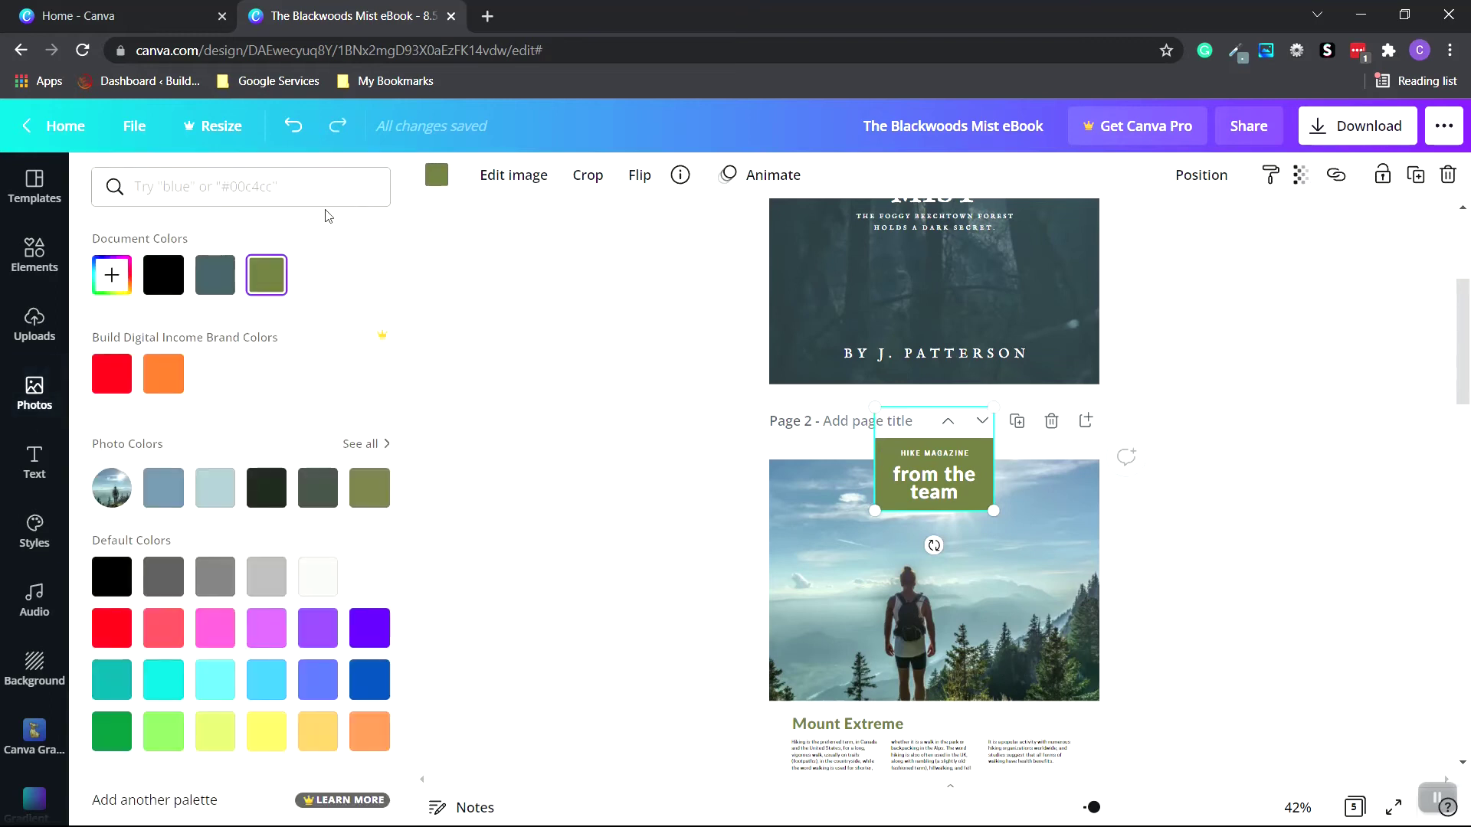
pyautogui.click(218, 276)
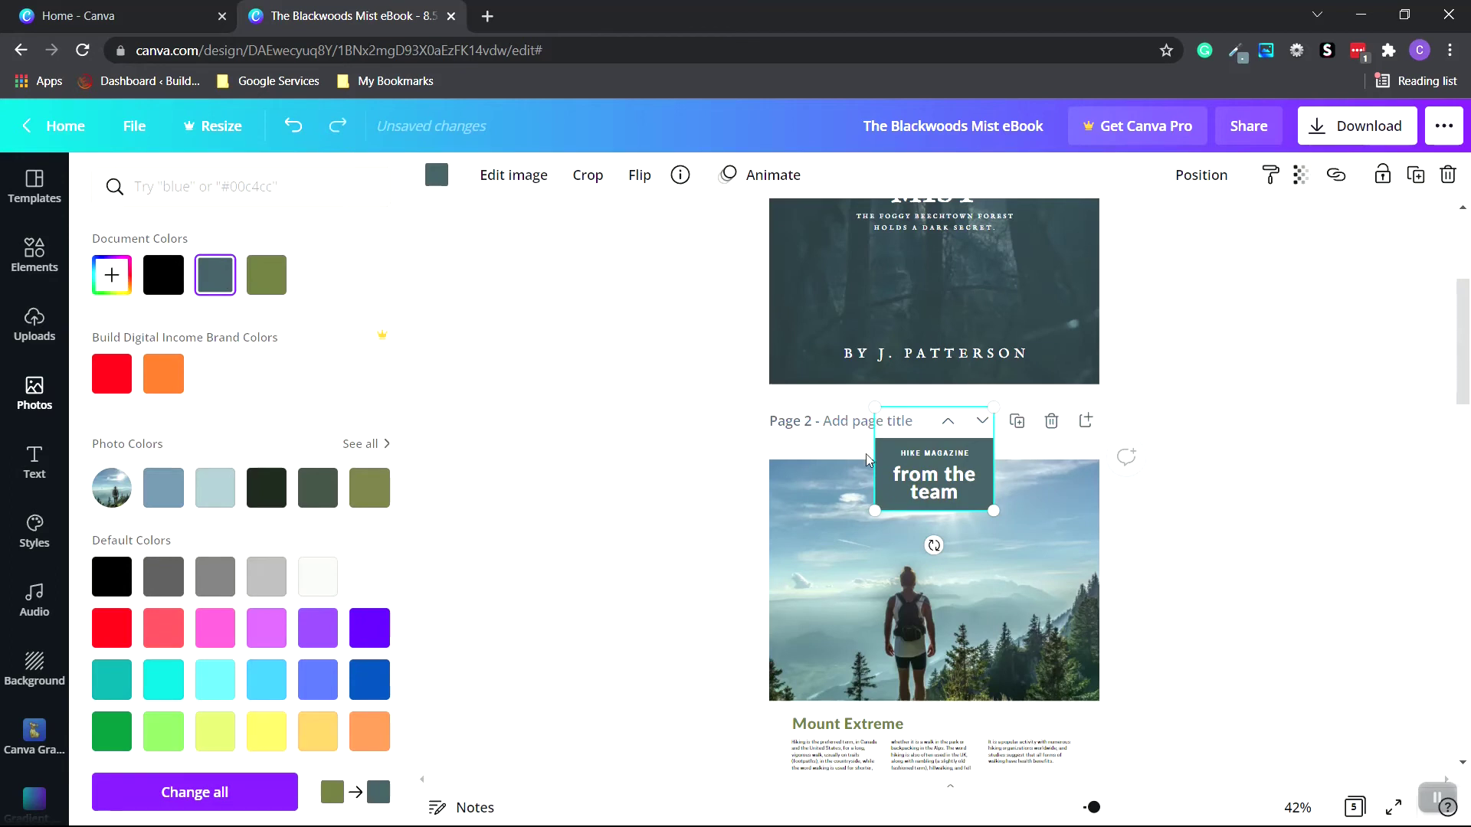
pyautogui.click(1169, 533)
# Change the green background of the "Hiking Tip #1" page to the dark slate teal document color.
pyautogui.scroll(-8, 1167, 532)
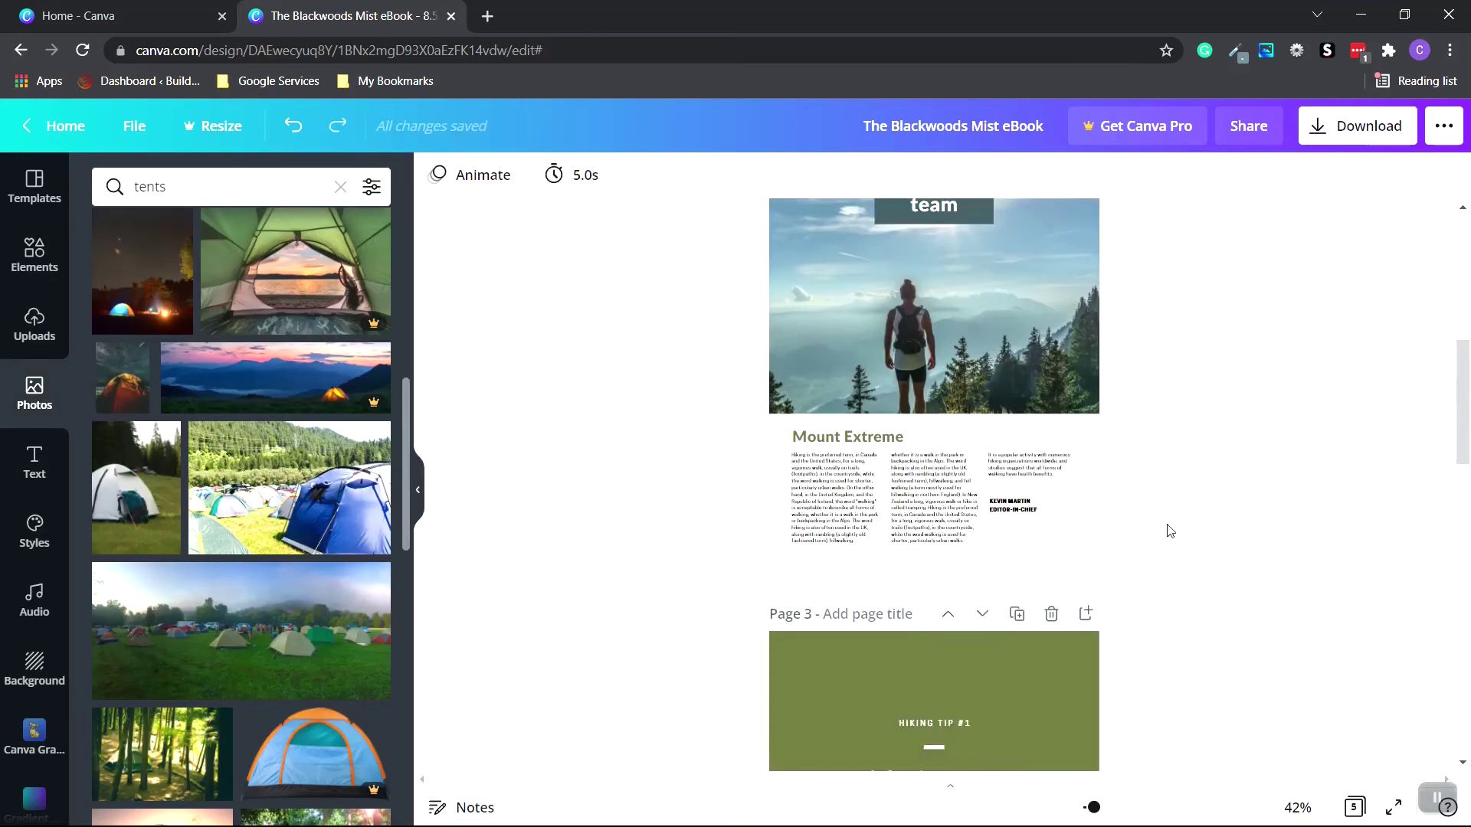
pyautogui.click(807, 393)
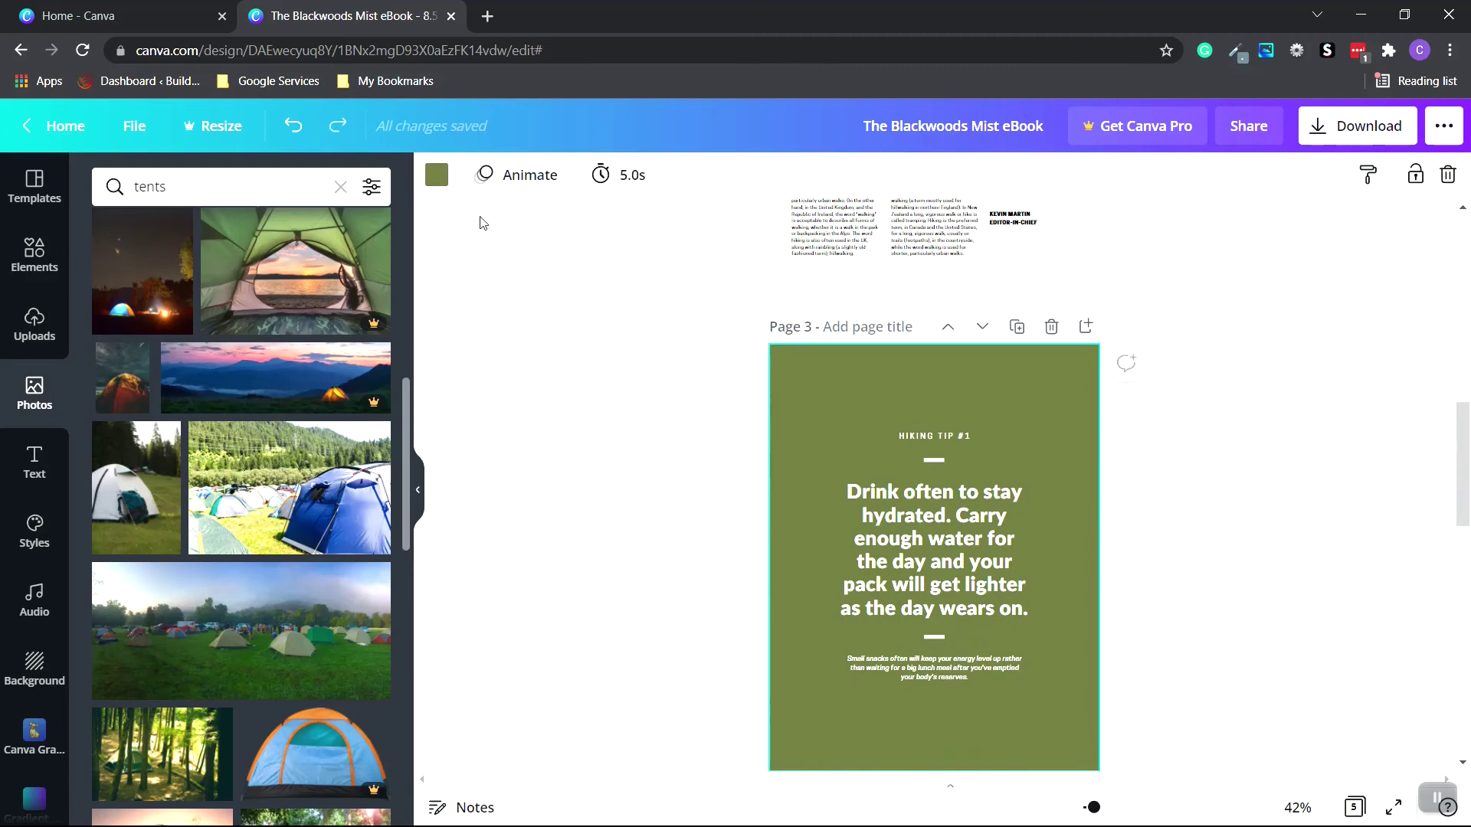
pyautogui.click(438, 179)
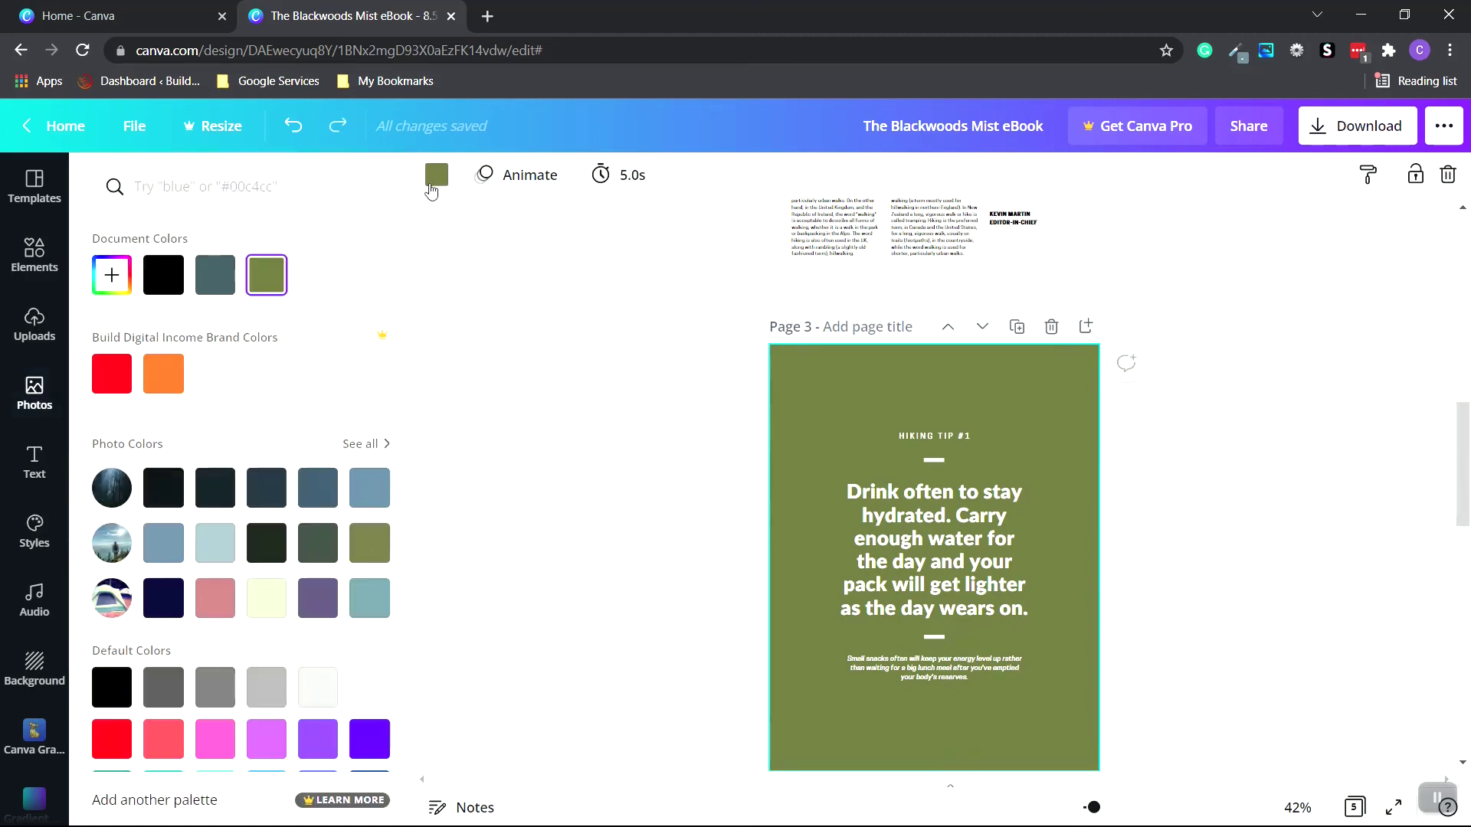
pyautogui.click(215, 278)
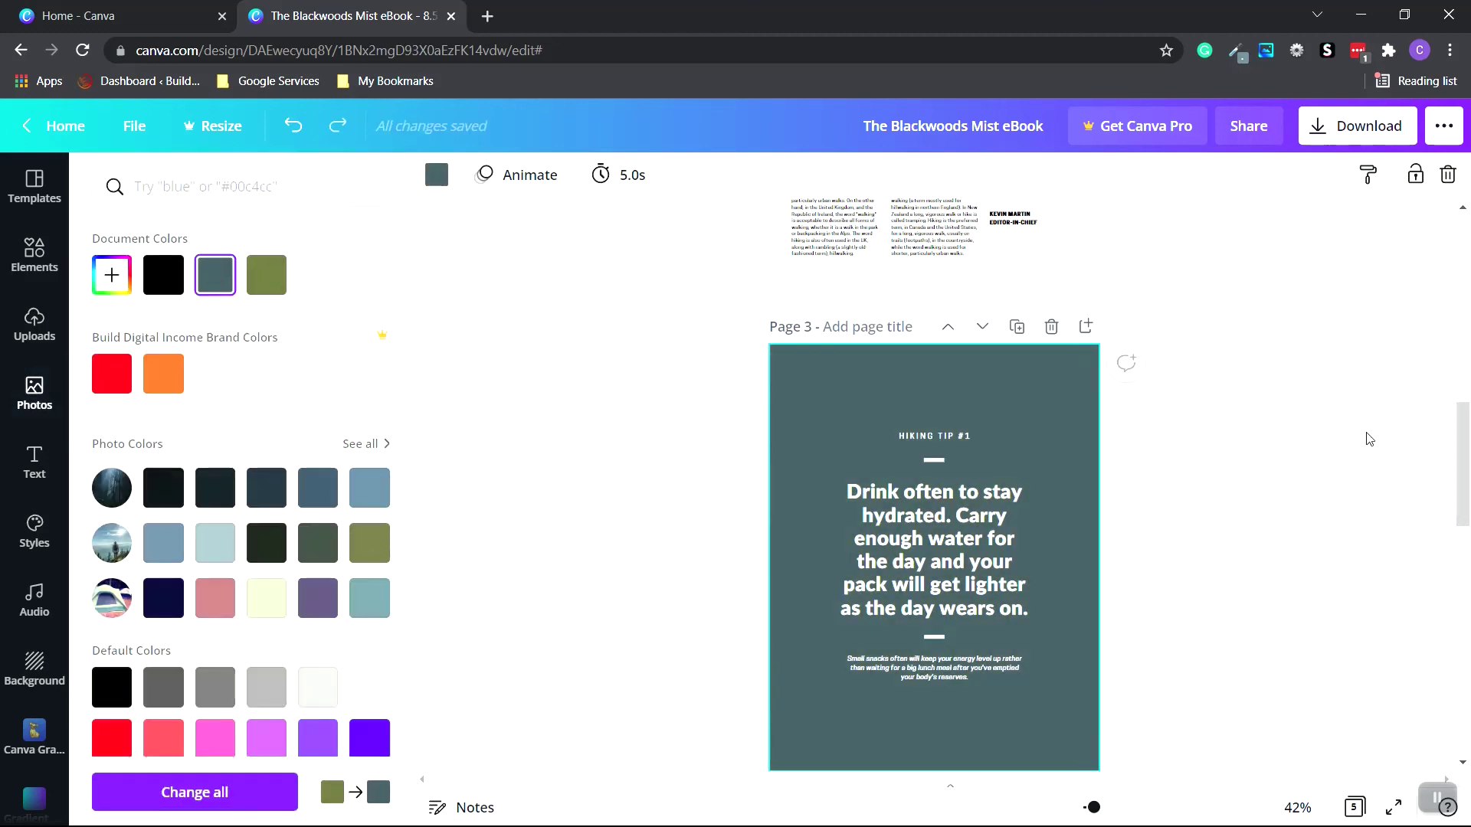
# Recolor the green "RADAR" banner on page 4 with the dark slate teal document color.
pyautogui.scroll(-6, 1205, 436)
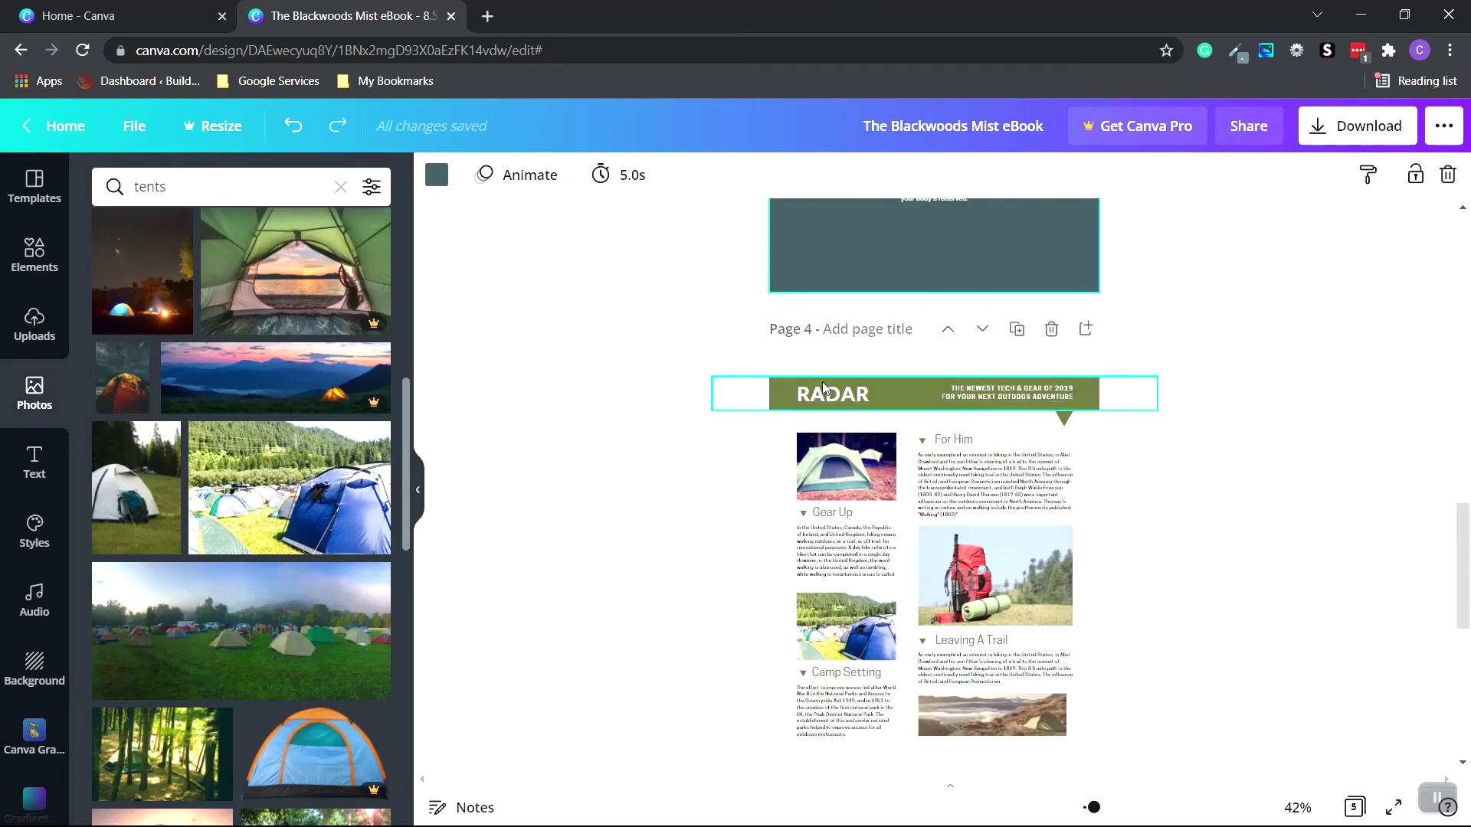
pyautogui.click(779, 391)
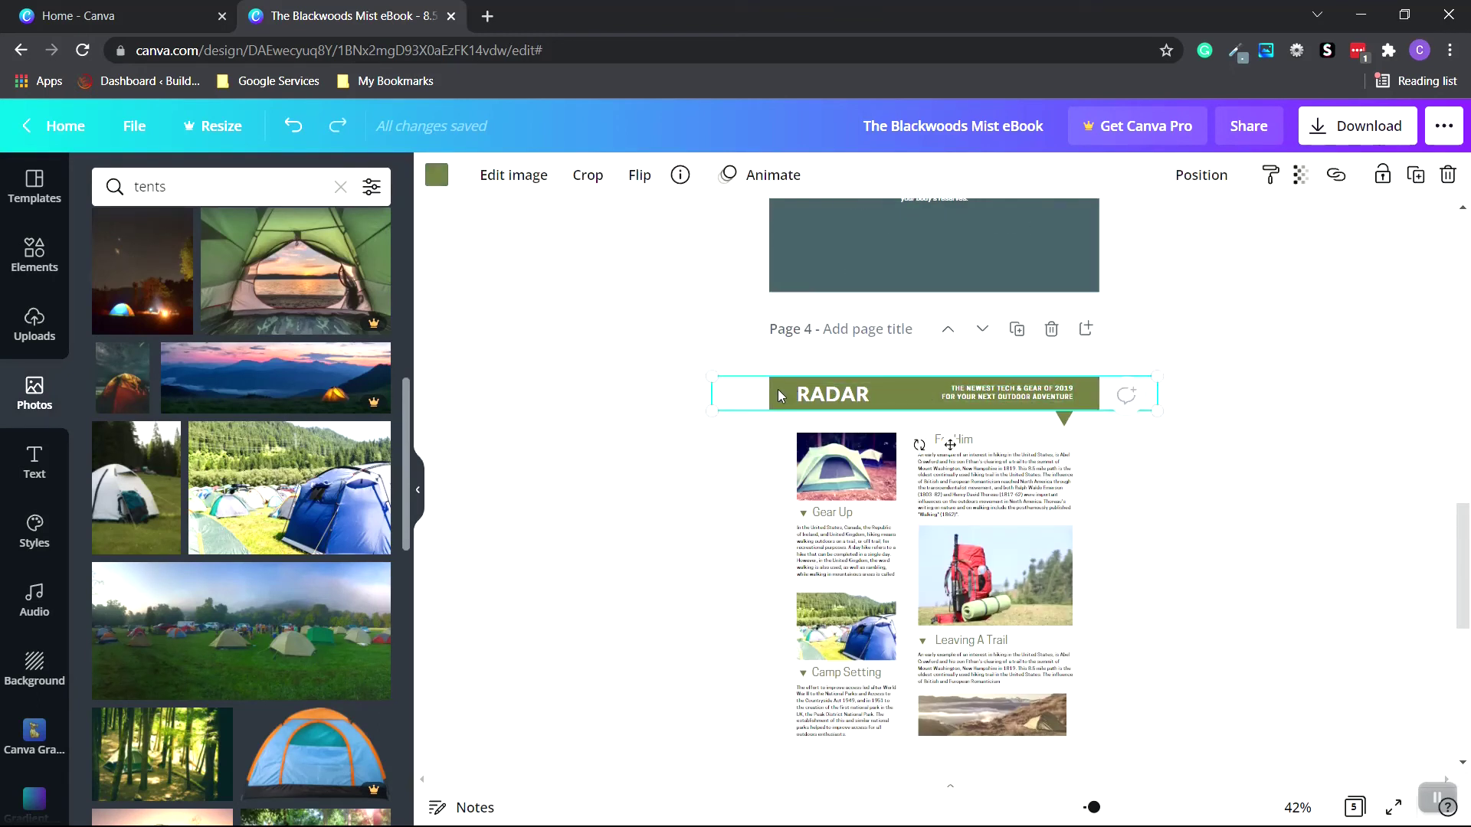
pyautogui.click(436, 183)
pyautogui.click(214, 276)
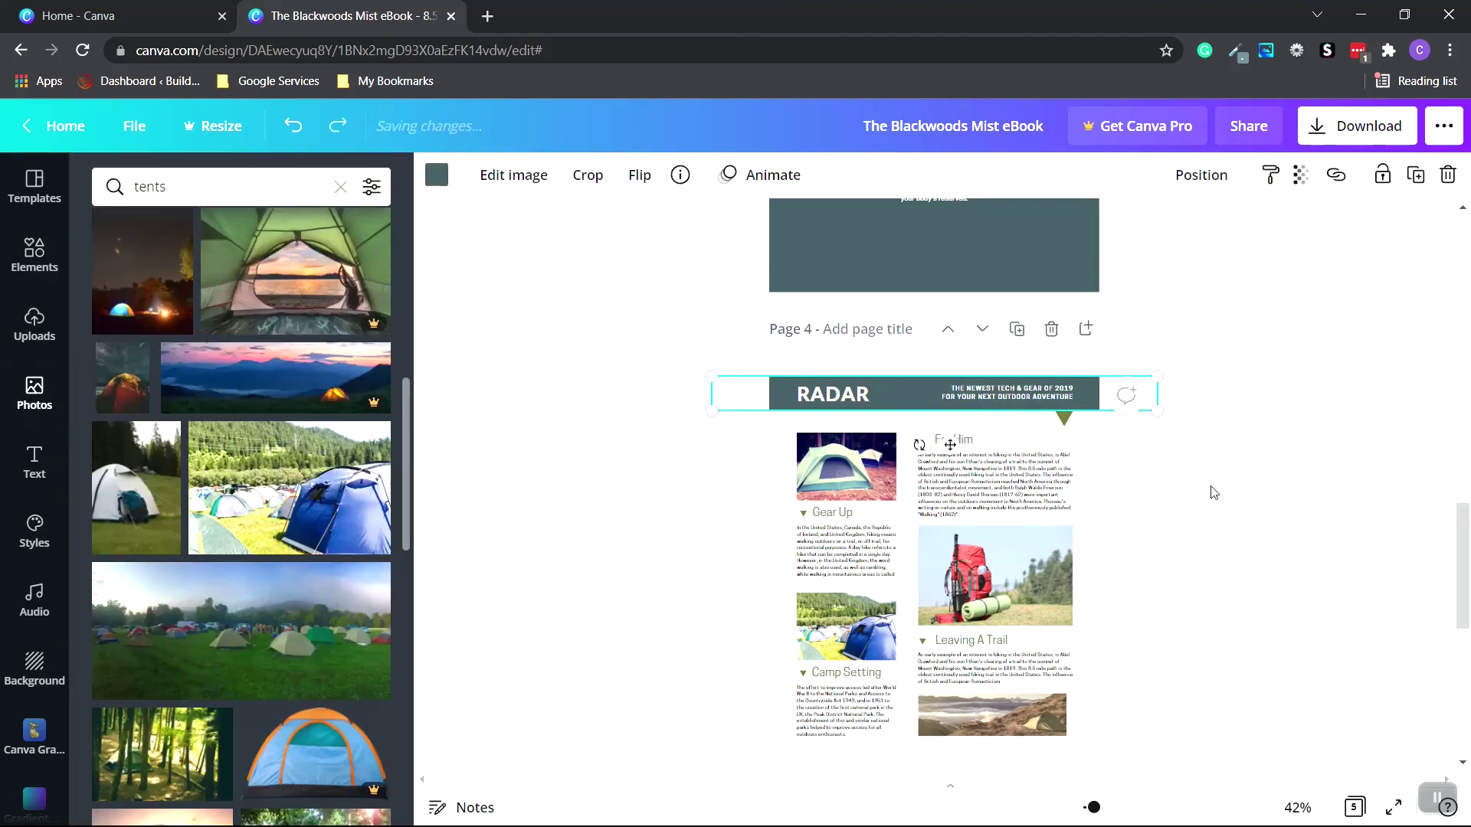
# Set the "power adrenaline rush" heading text on page 5 to the dark slate teal document color.
pyautogui.scroll(-5, 1213, 491)
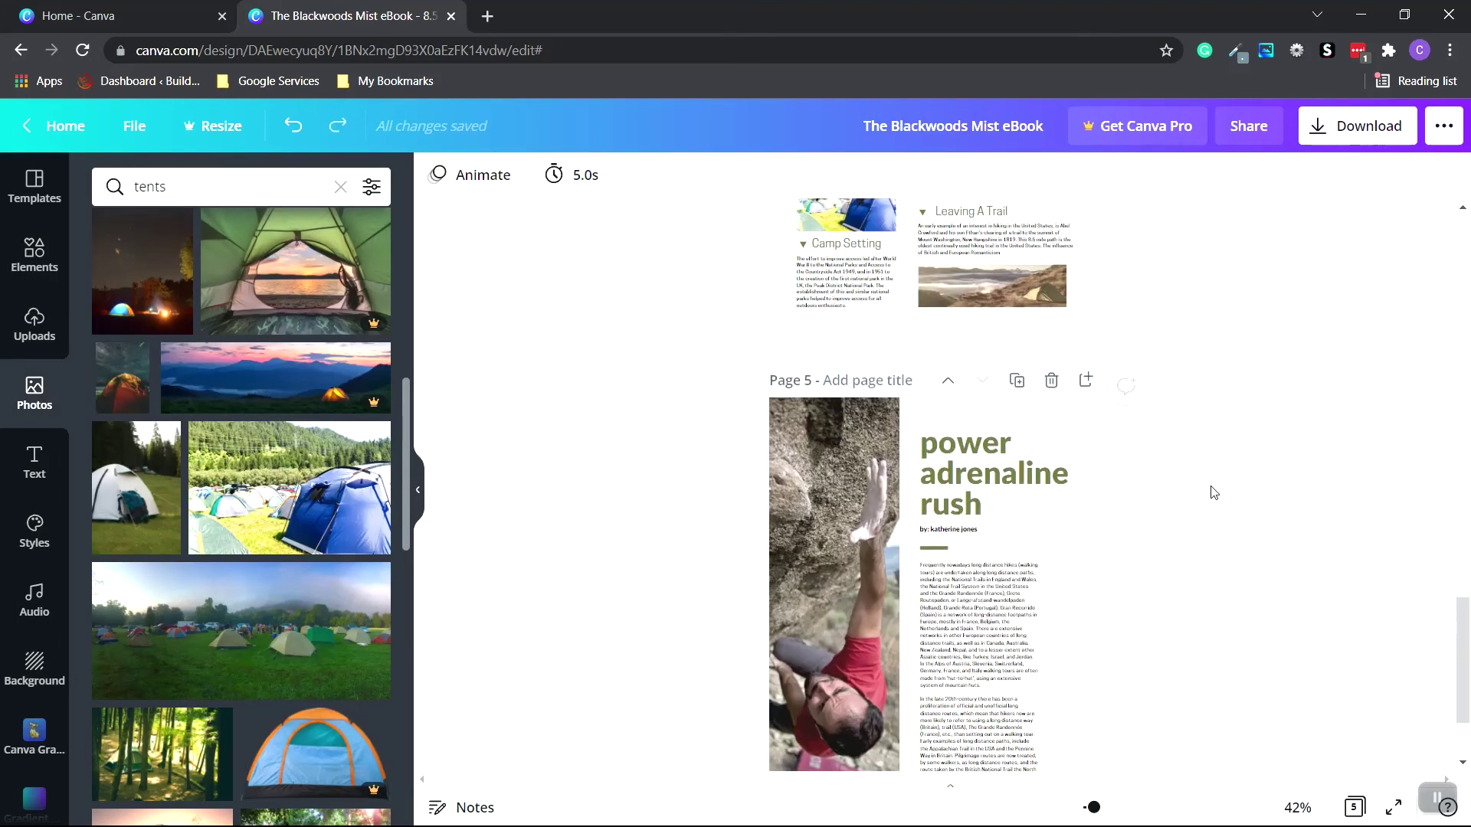
pyautogui.scroll(1, 1213, 492)
pyautogui.click(998, 526)
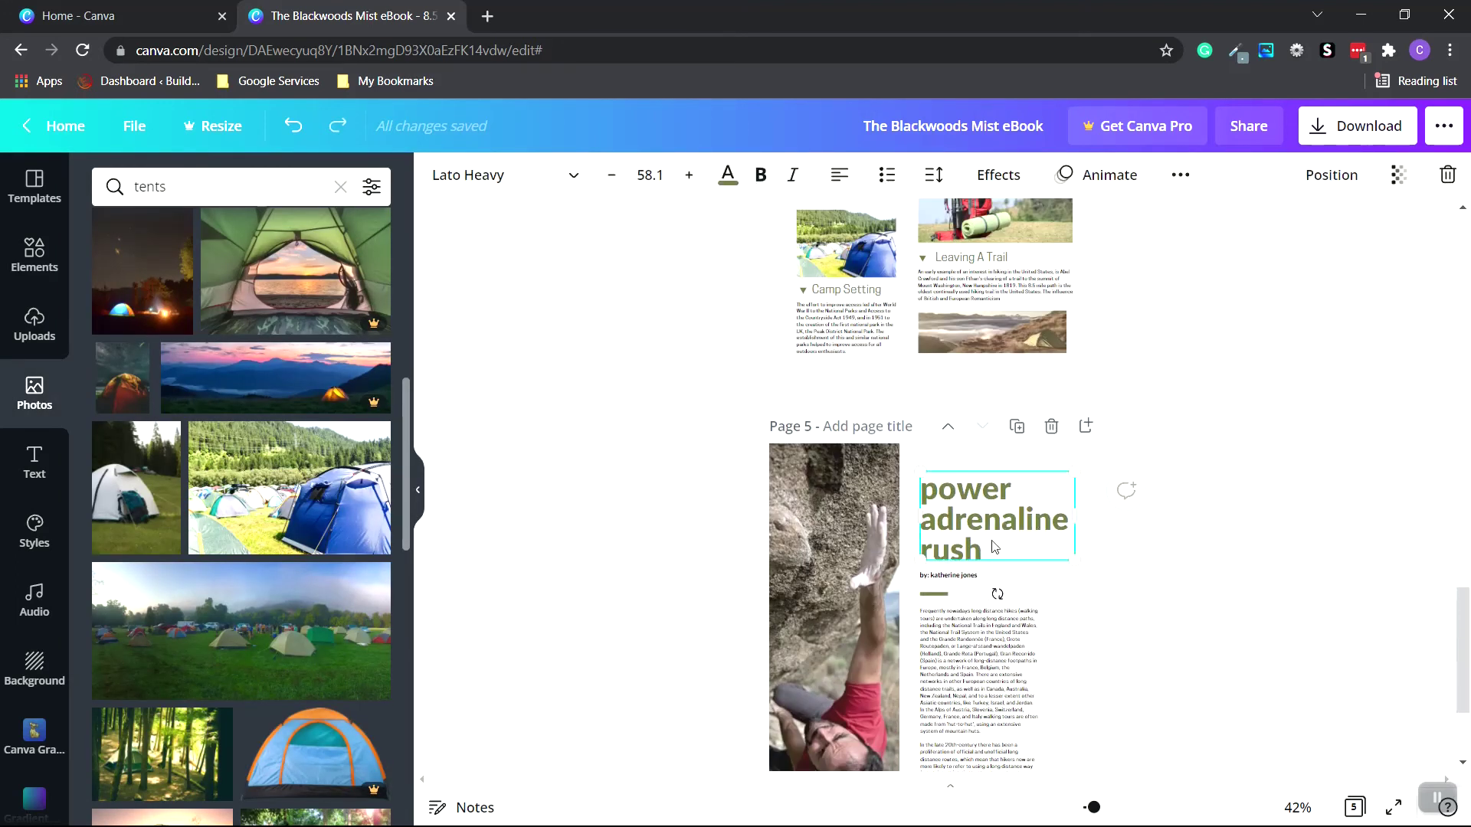
pyautogui.click(730, 184)
pyautogui.click(215, 276)
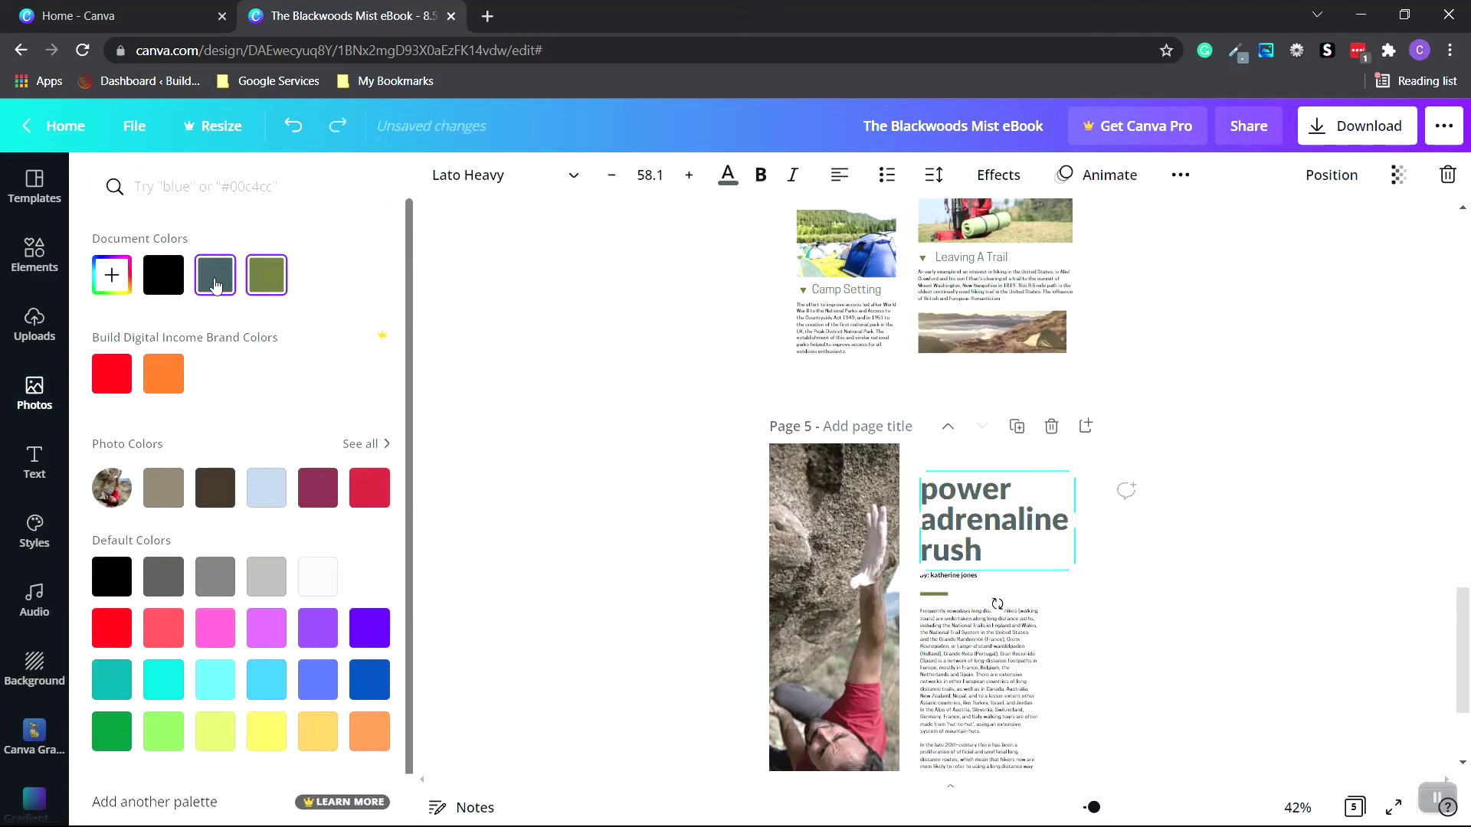
pyautogui.press('Escape')
pyautogui.press('Escape')
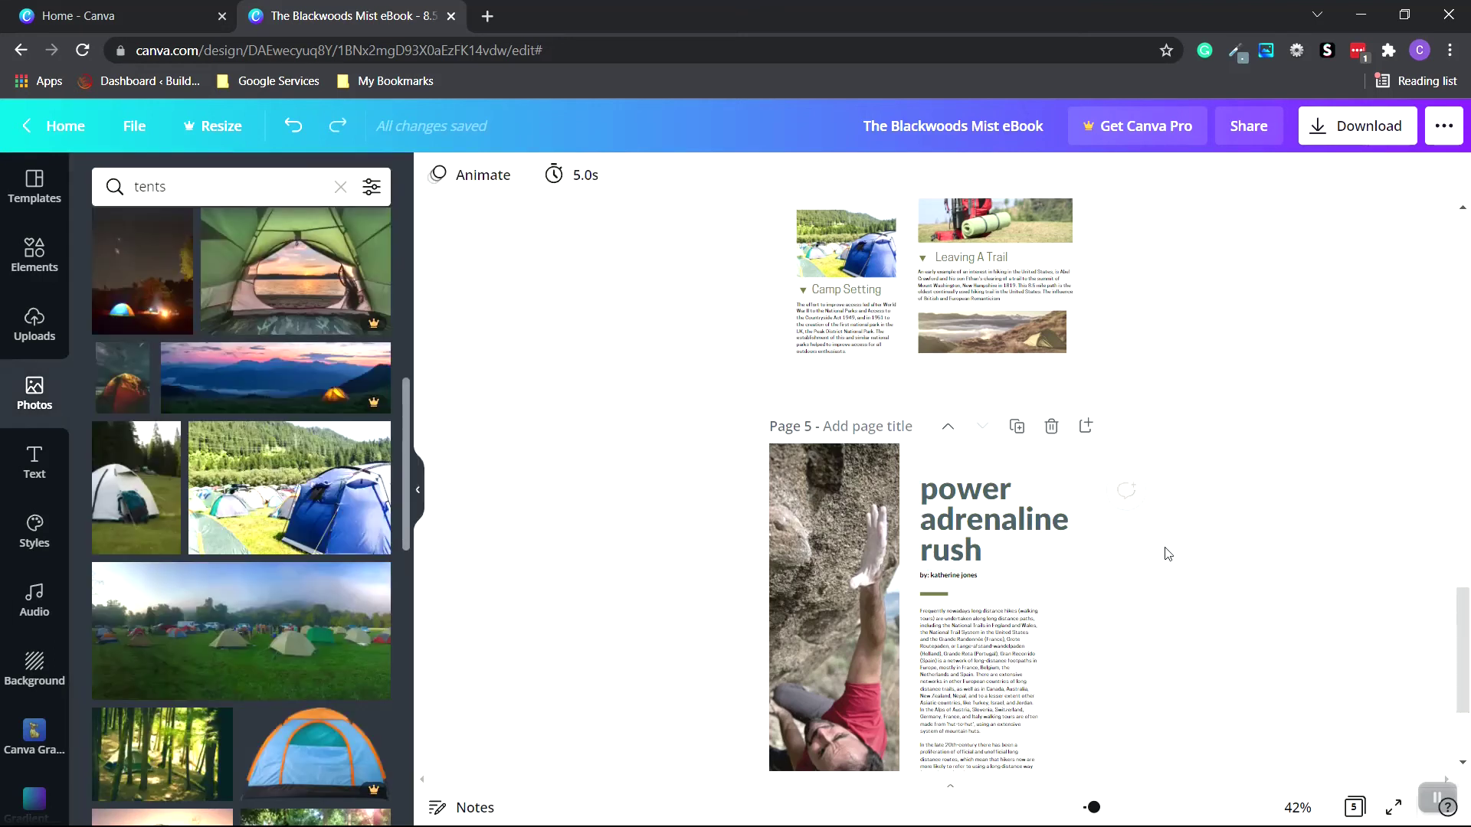
# Recolor the small green triangle beneath the "RADAR" banner on page 4 with the dark slate teal document color.
pyautogui.scroll(5, 1162, 551)
pyautogui.scroll(6, 1162, 552)
pyautogui.scroll(-5, 1162, 551)
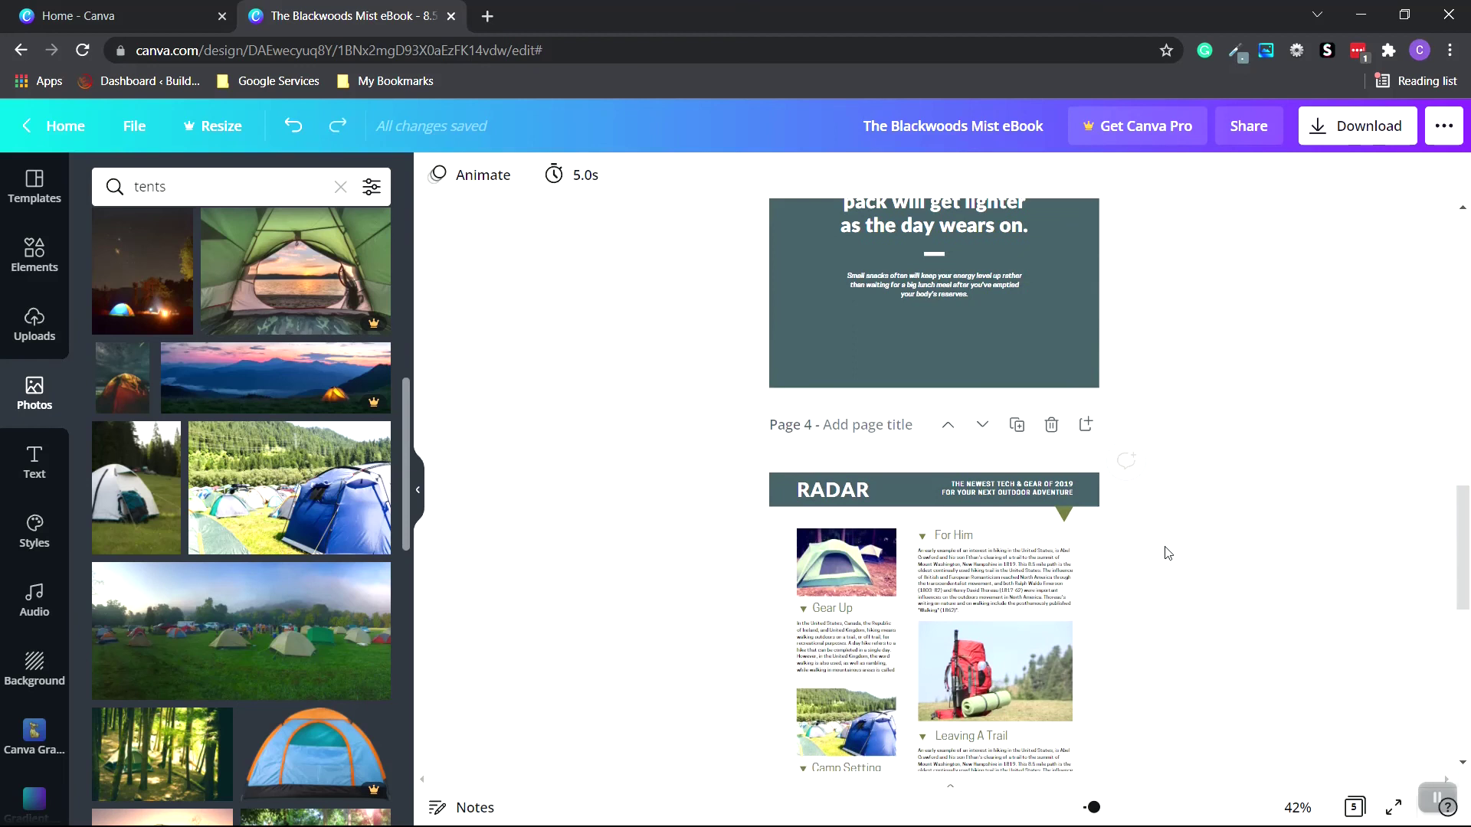
pyautogui.click(1064, 521)
pyautogui.click(437, 175)
pyautogui.click(200, 285)
pyautogui.press('Escape')
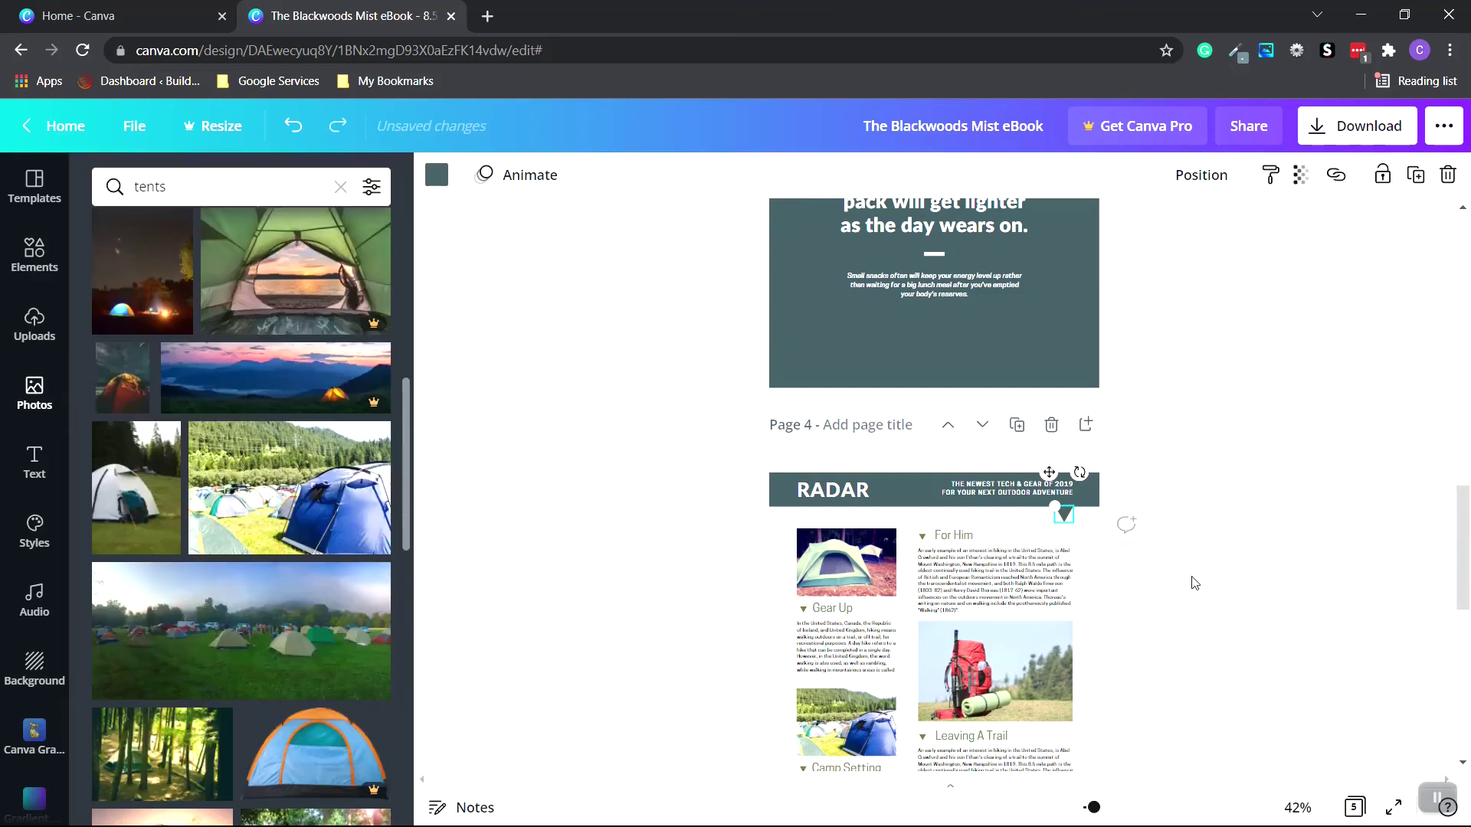
# Duplicate the dark slate teal banner behind the "RADAR" heading on page 4.
pyautogui.click(1221, 549)
pyautogui.scroll(7, 1221, 549)
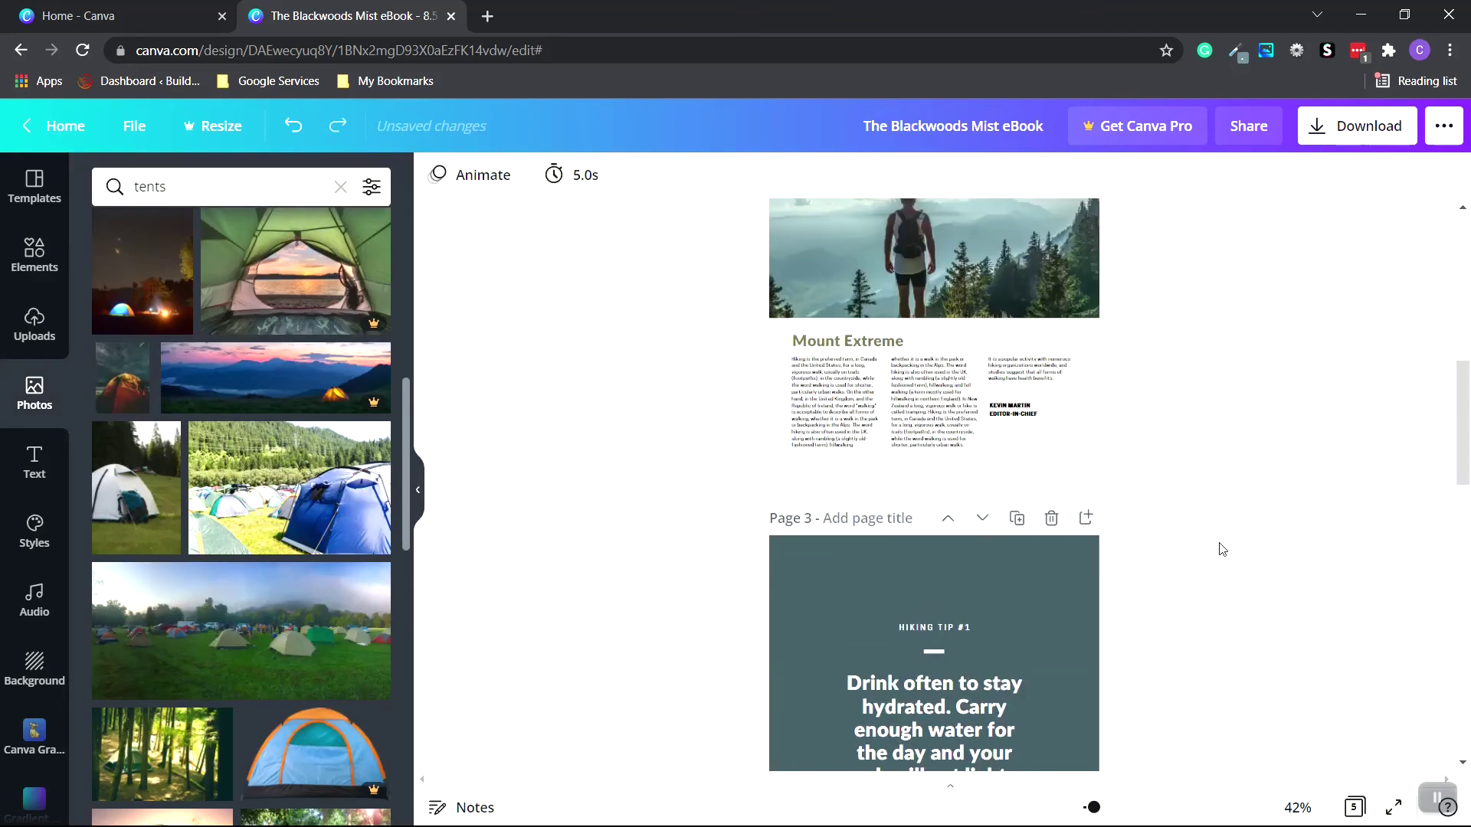
pyautogui.scroll(2, 1221, 548)
pyautogui.scroll(-6, 1218, 549)
pyautogui.scroll(5, 1080, 544)
pyautogui.scroll(3, 1083, 551)
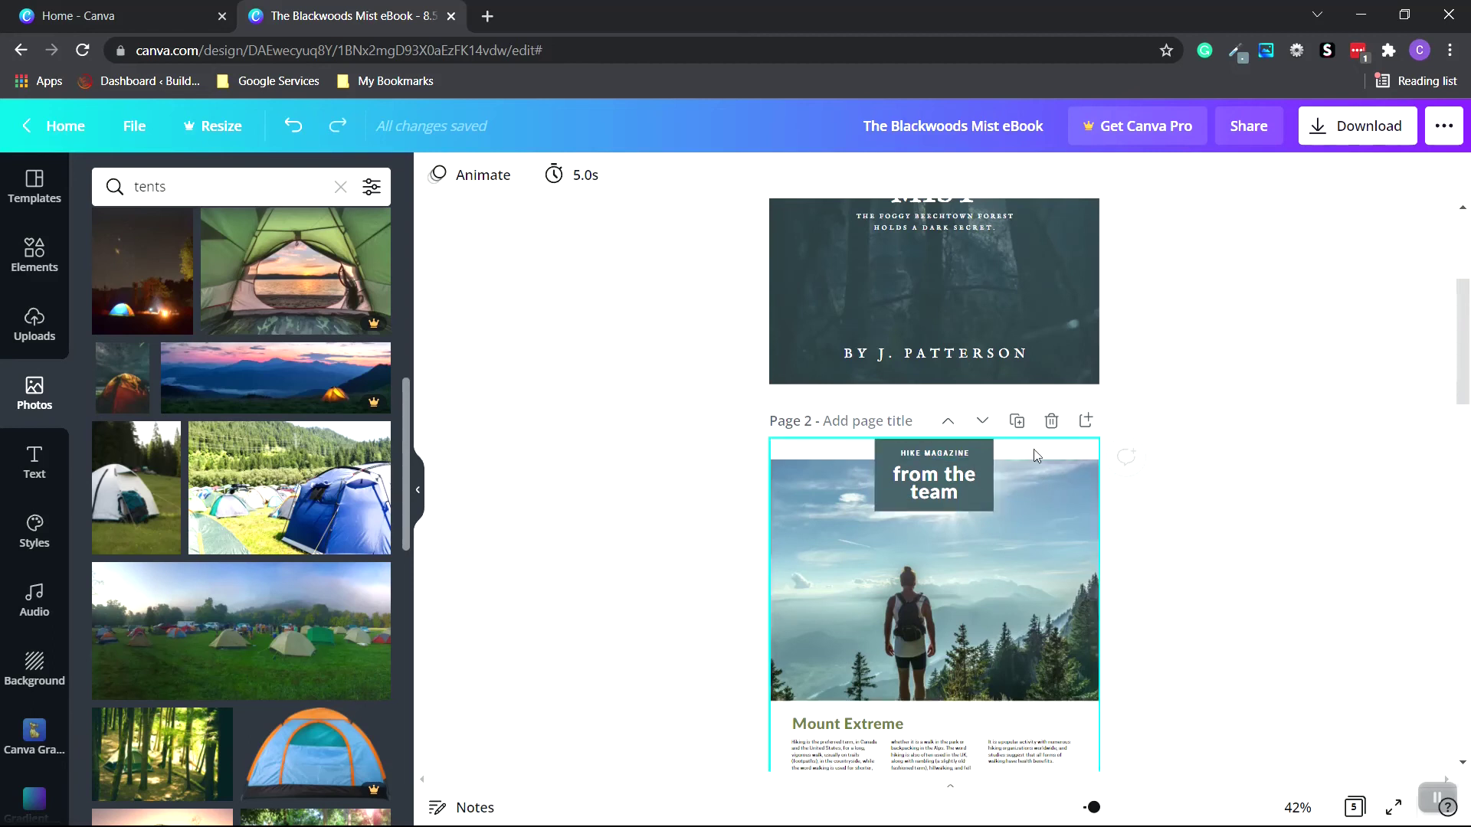
pyautogui.scroll(-10, 965, 452)
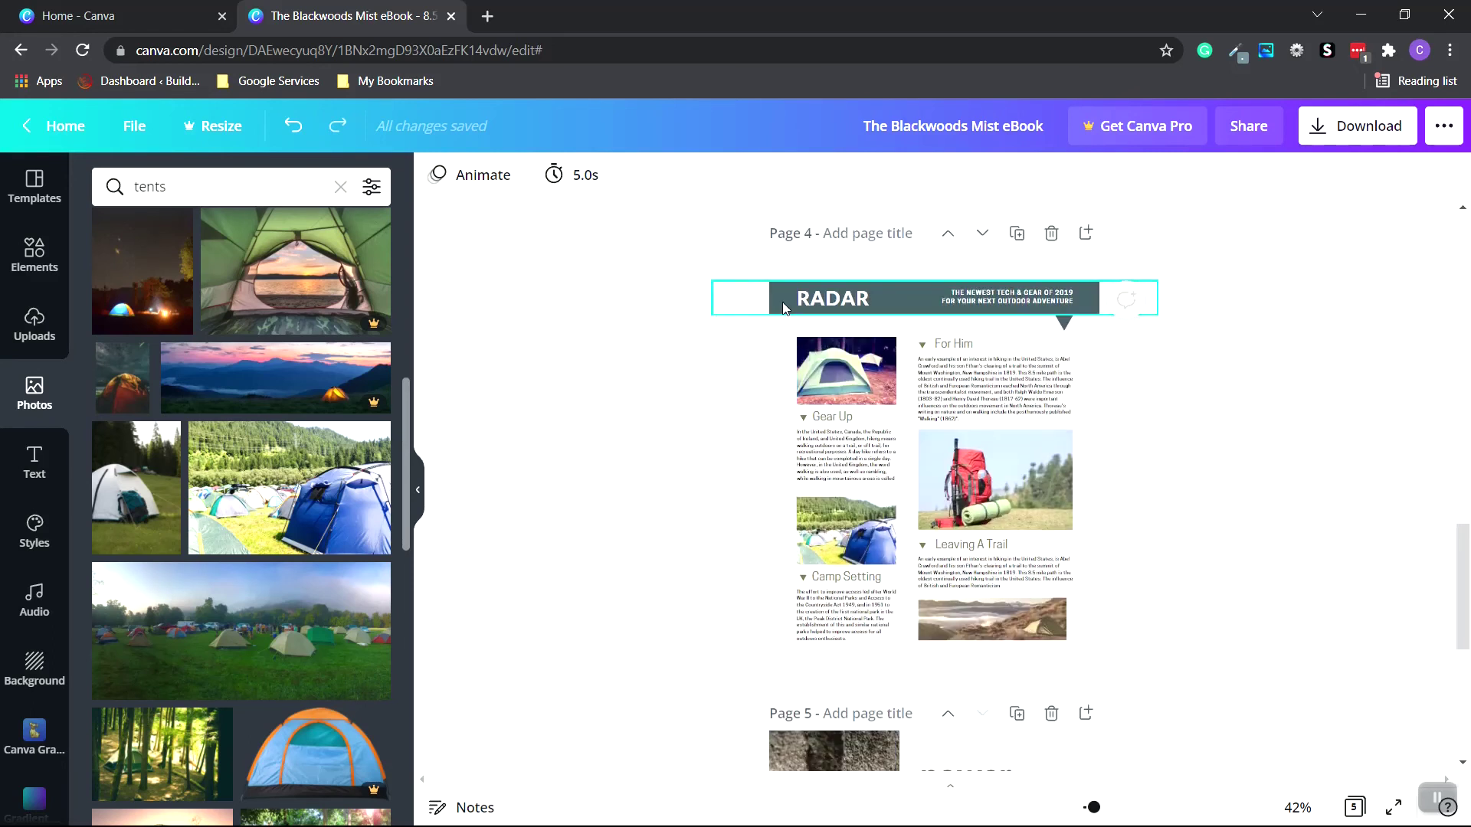
pyautogui.click(782, 307)
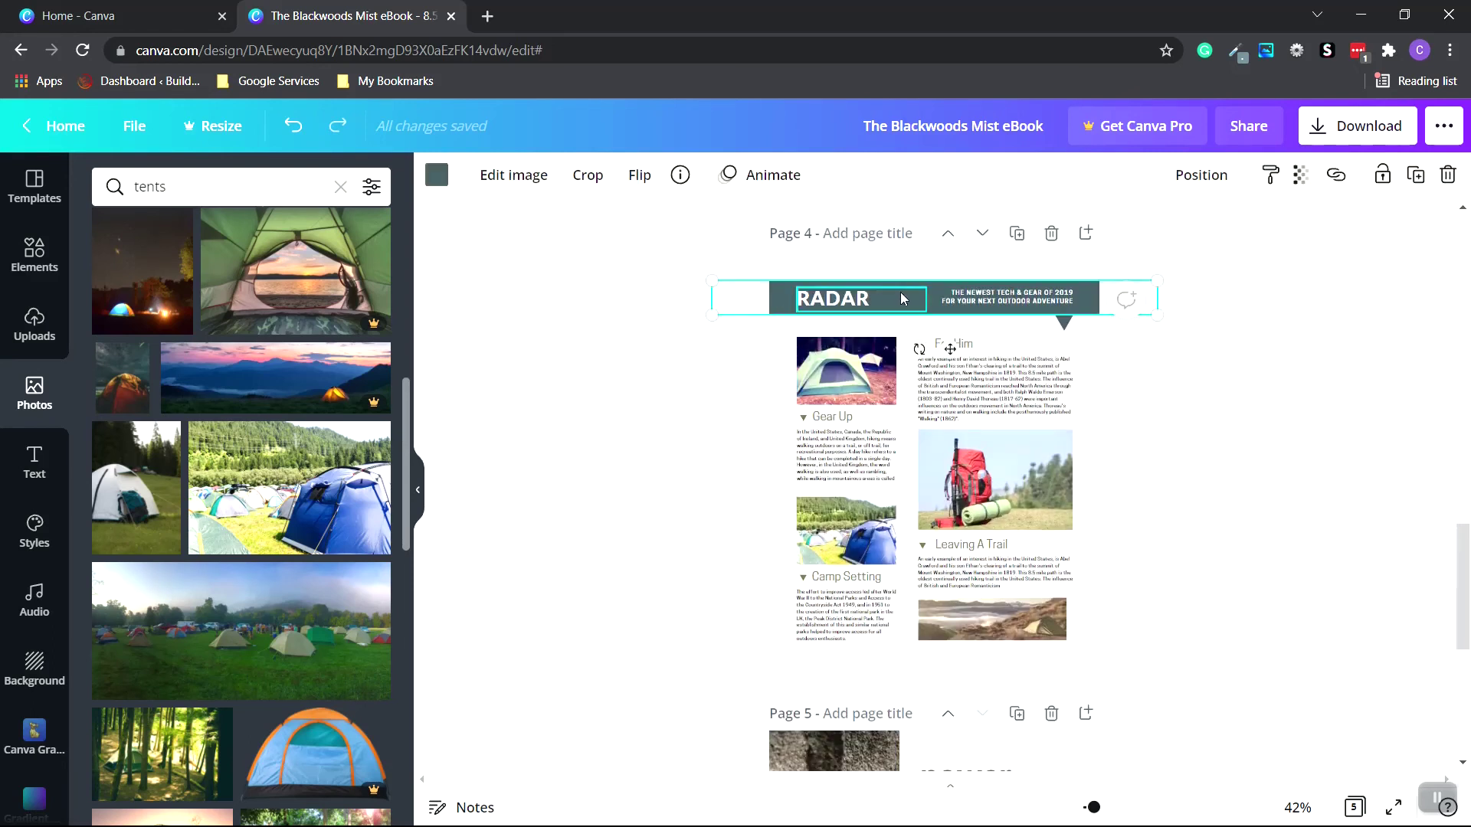
pyautogui.click(1417, 176)
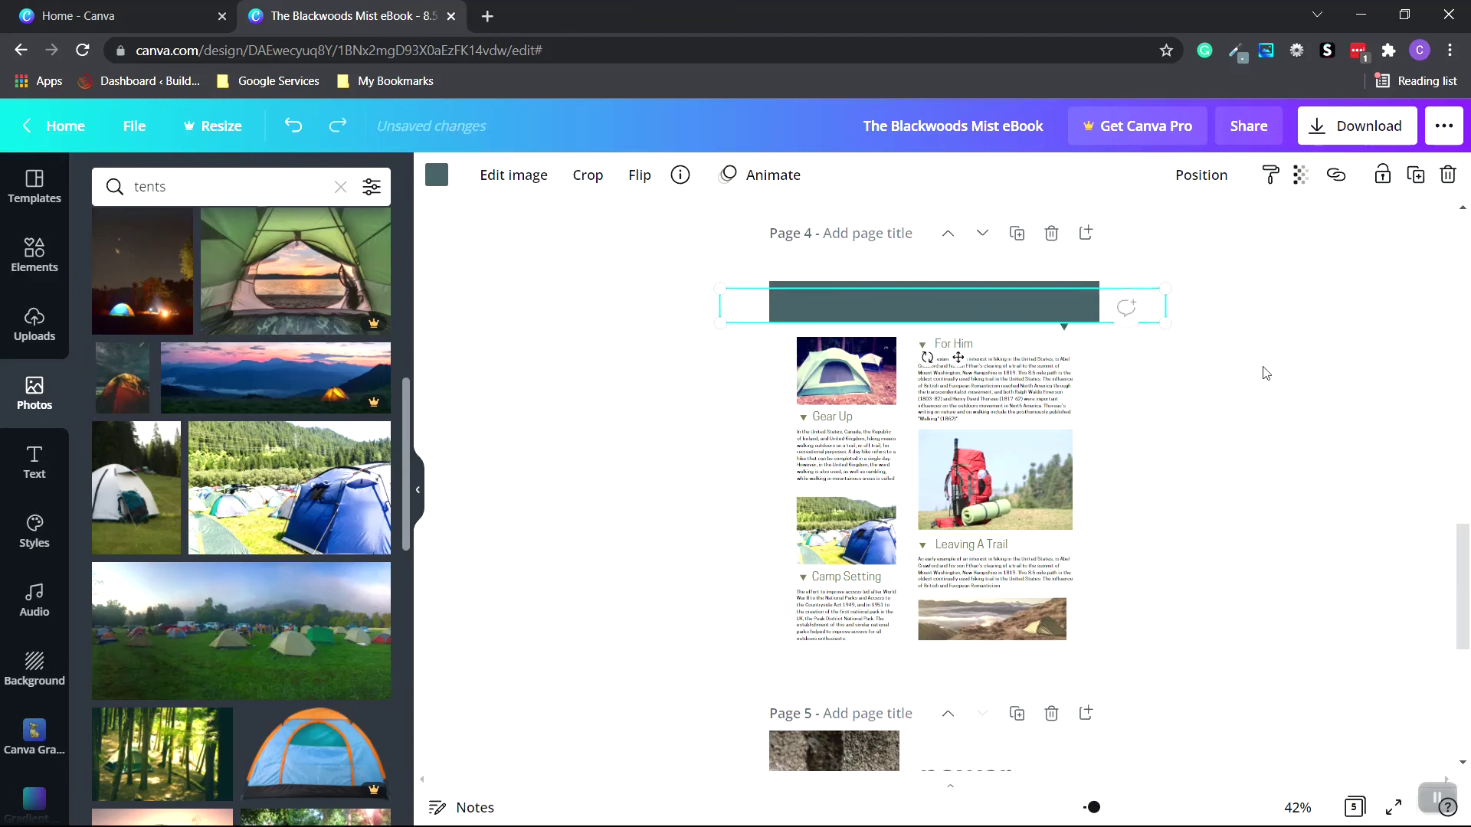
# Move the duplicated banner across the top edge of page 2 and send it backward behind the "HIKE MAGAZINE" and "from the team" text.
pyautogui.scroll(5, 1271, 360)
pyautogui.moveTo(964, 683); pyautogui.dragTo(965, 253)
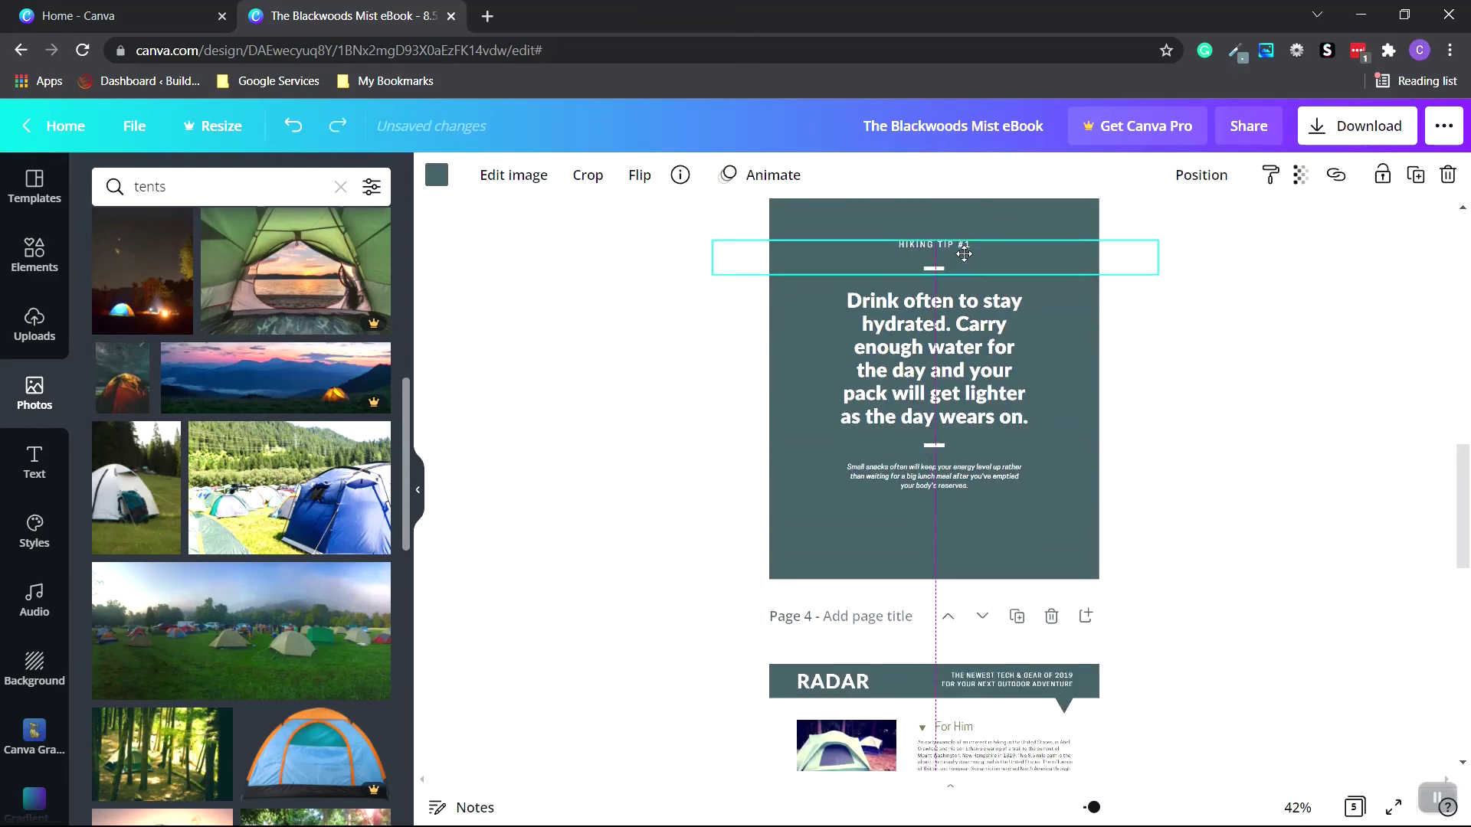
pyautogui.scroll(5, 1195, 429)
pyautogui.moveTo(986, 649); pyautogui.dragTo(1003, 315)
pyautogui.scroll(4, 1018, 577)
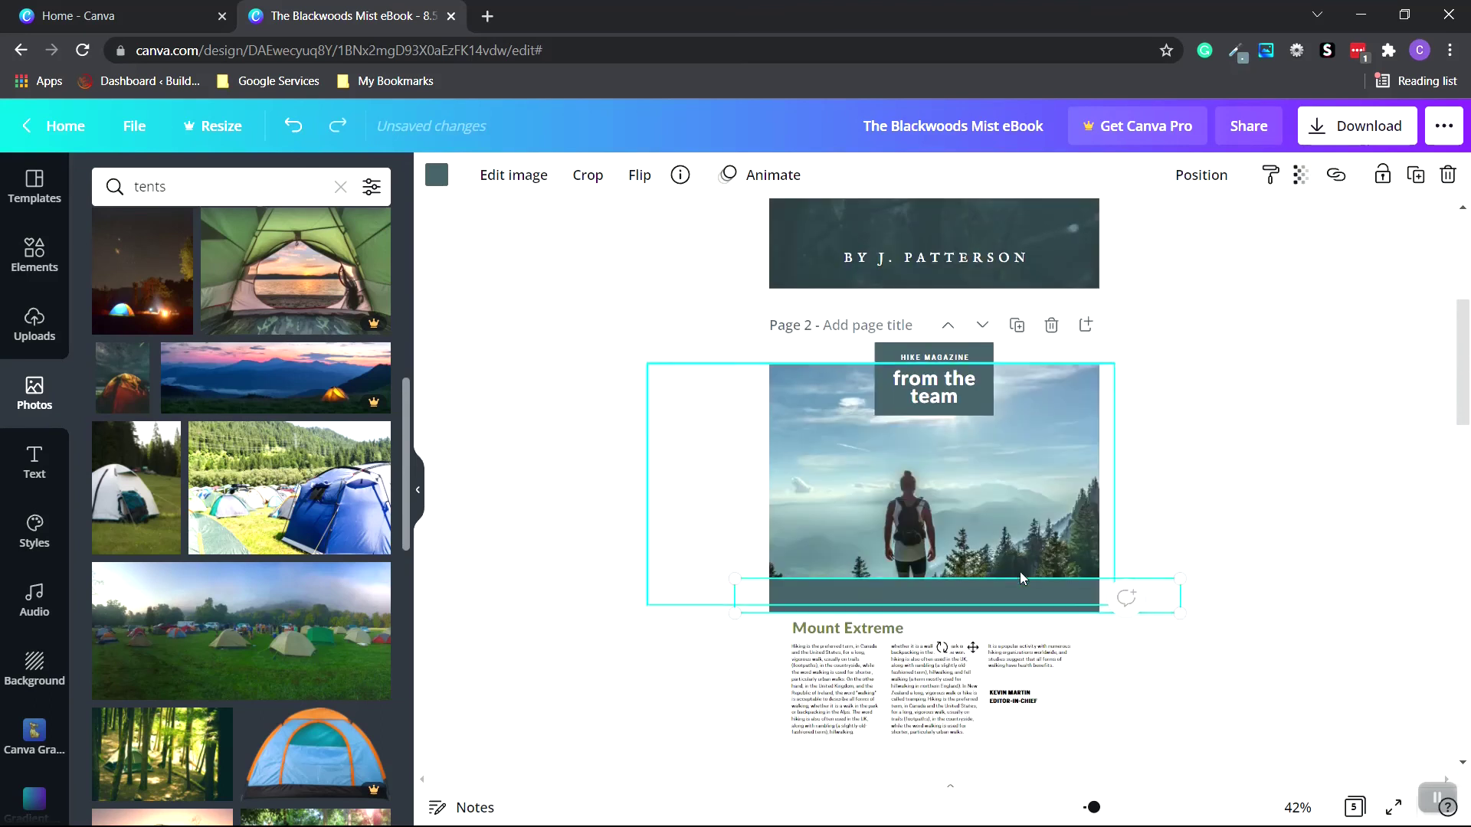
pyautogui.moveTo(976, 595); pyautogui.dragTo(938, 355)
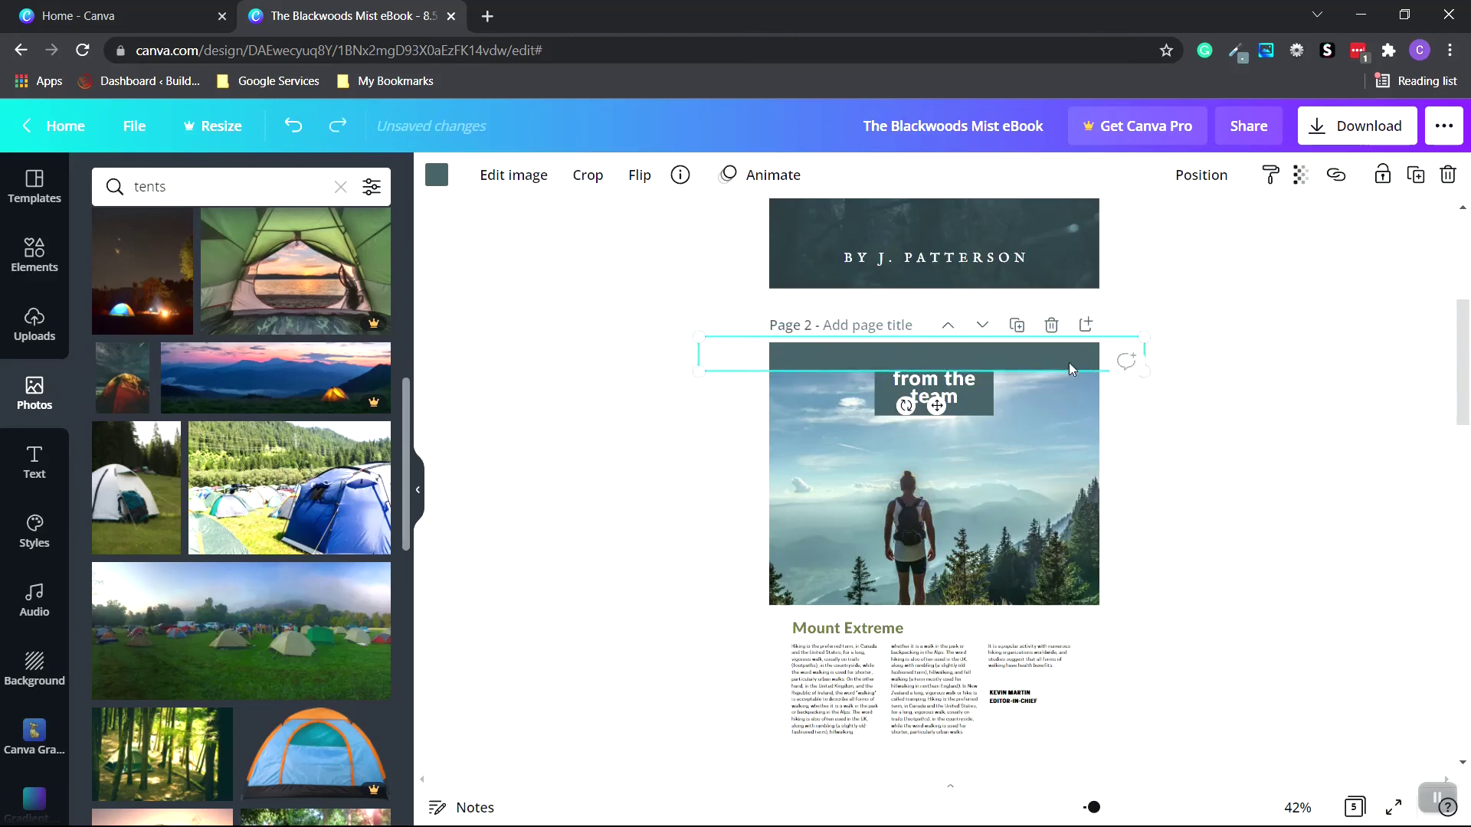
pyautogui.click(1202, 177)
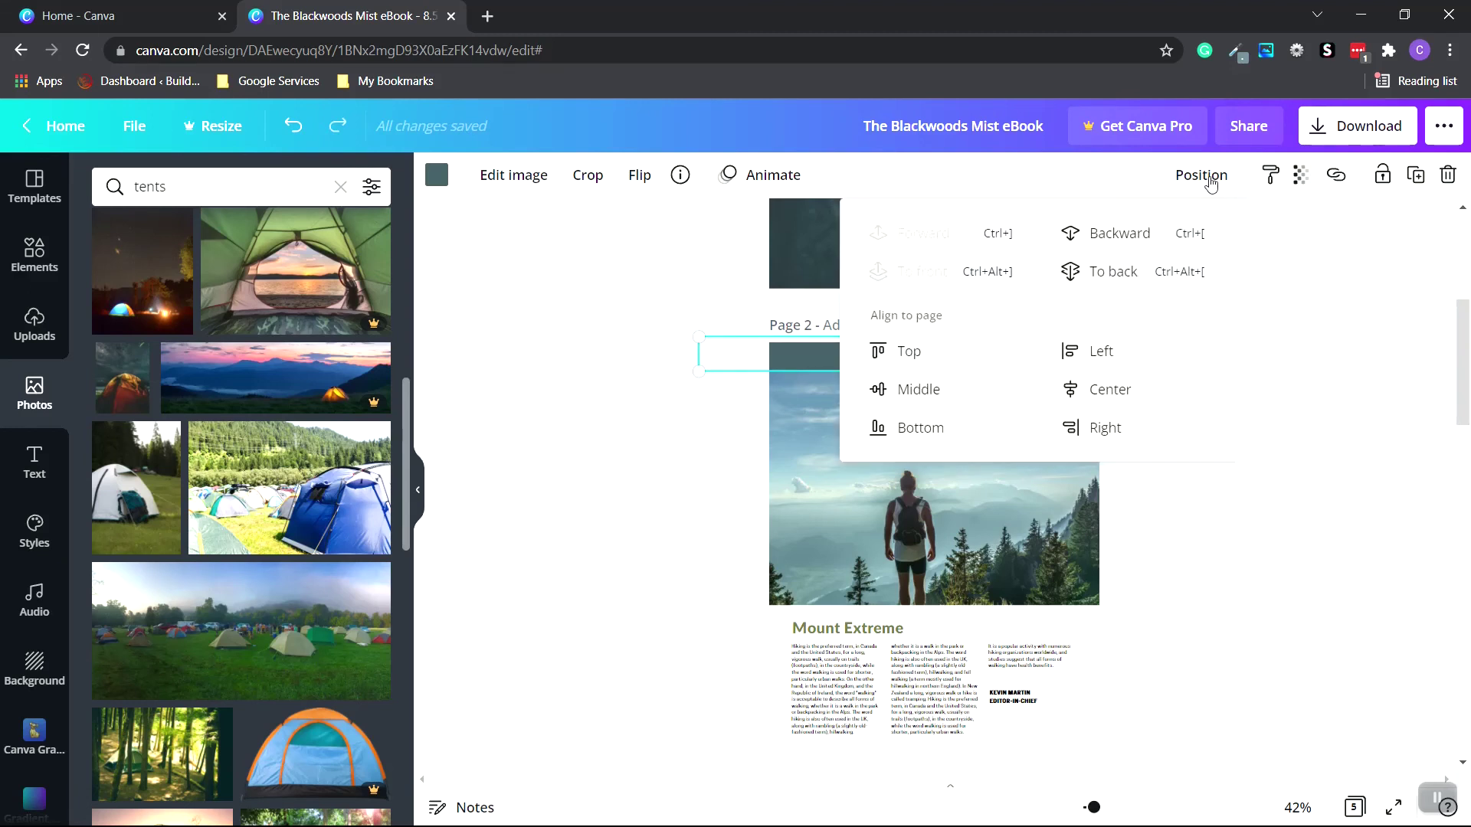
pyautogui.click(1123, 243)
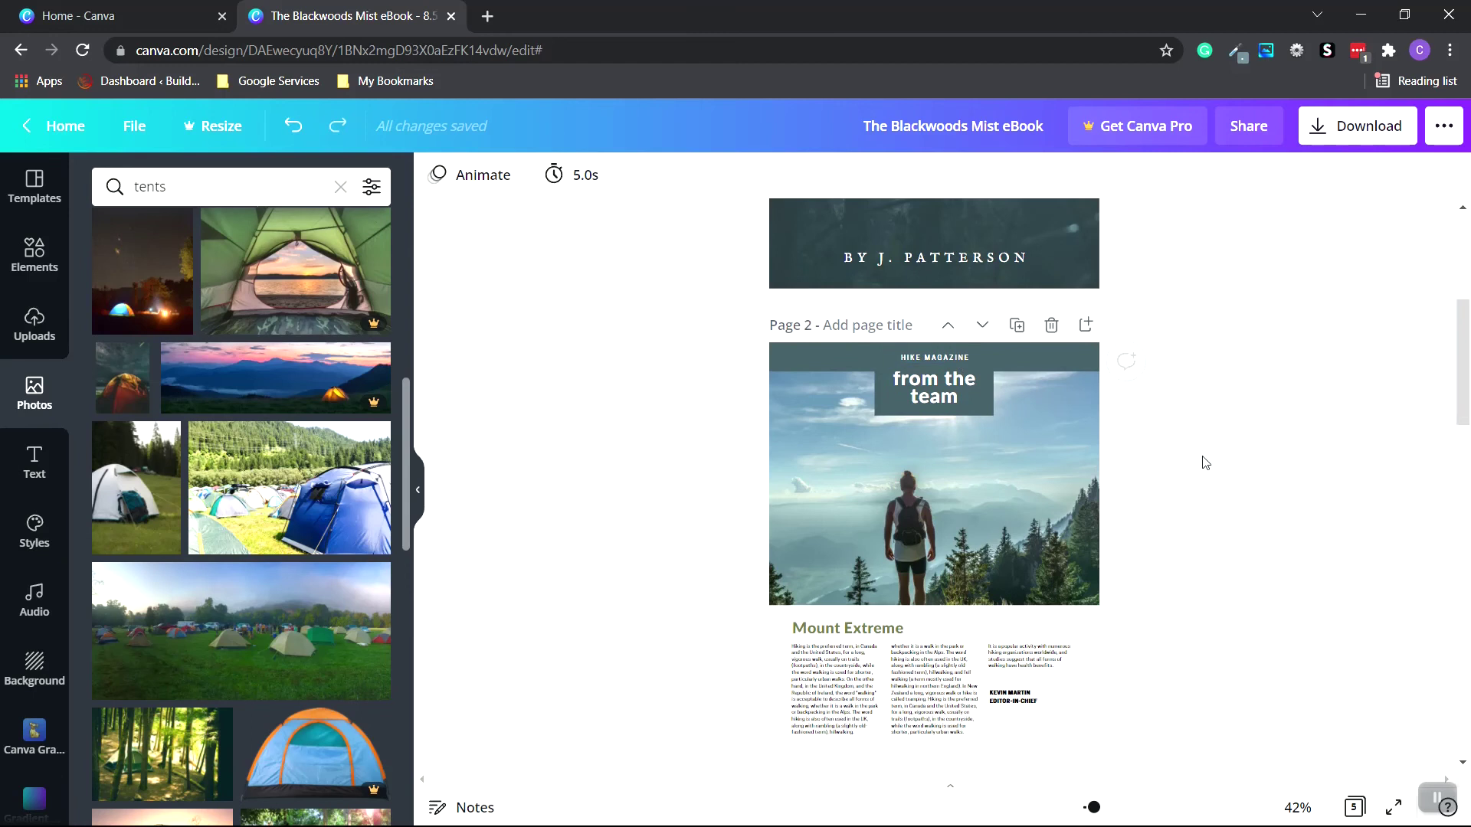
# Set the "Mount Extreme" heading text on page 2 to the dark slate teal document color.
pyautogui.scroll(-2, 1205, 463)
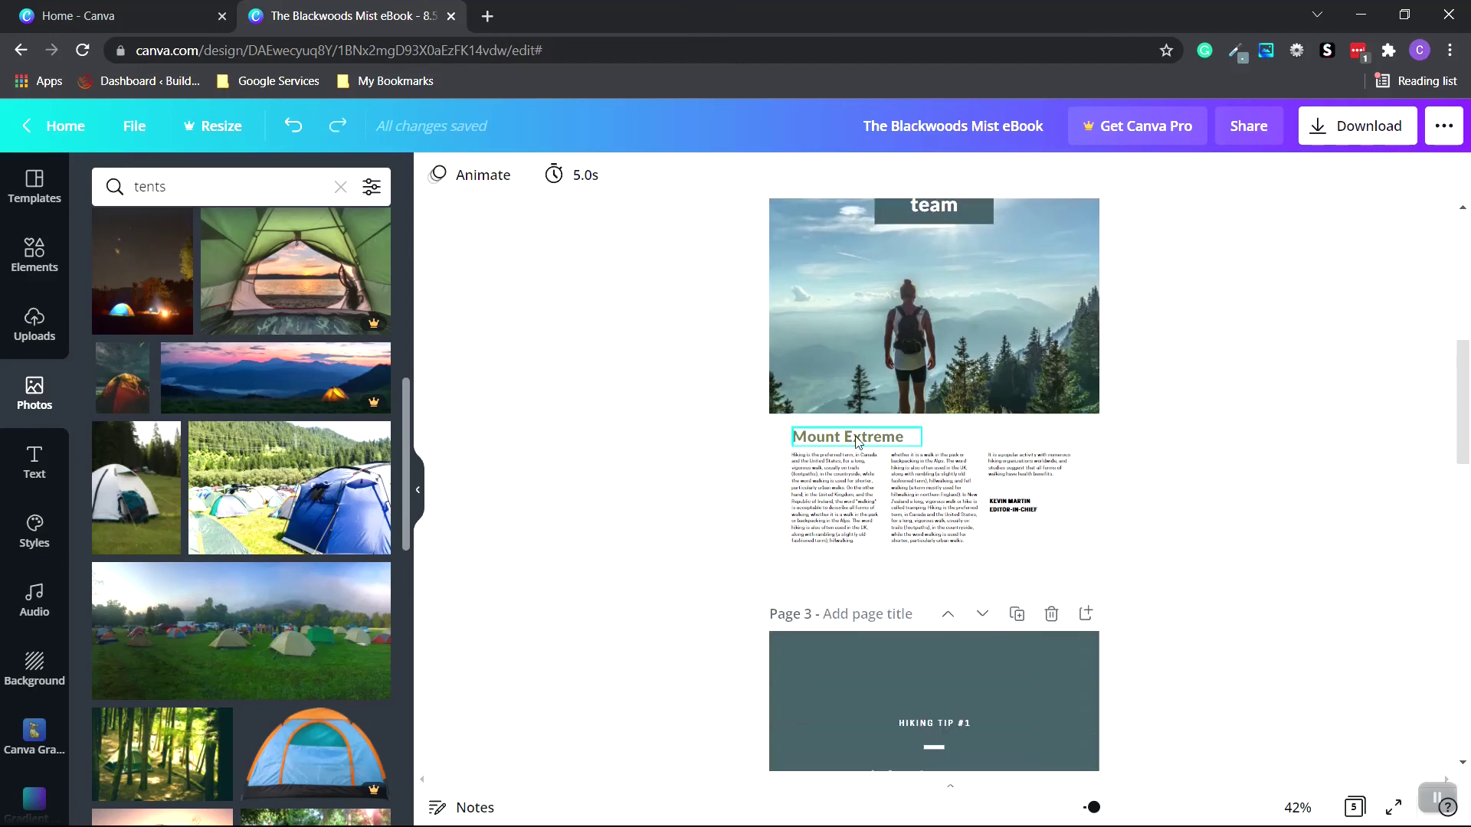
pyautogui.click(856, 443)
pyautogui.click(728, 176)
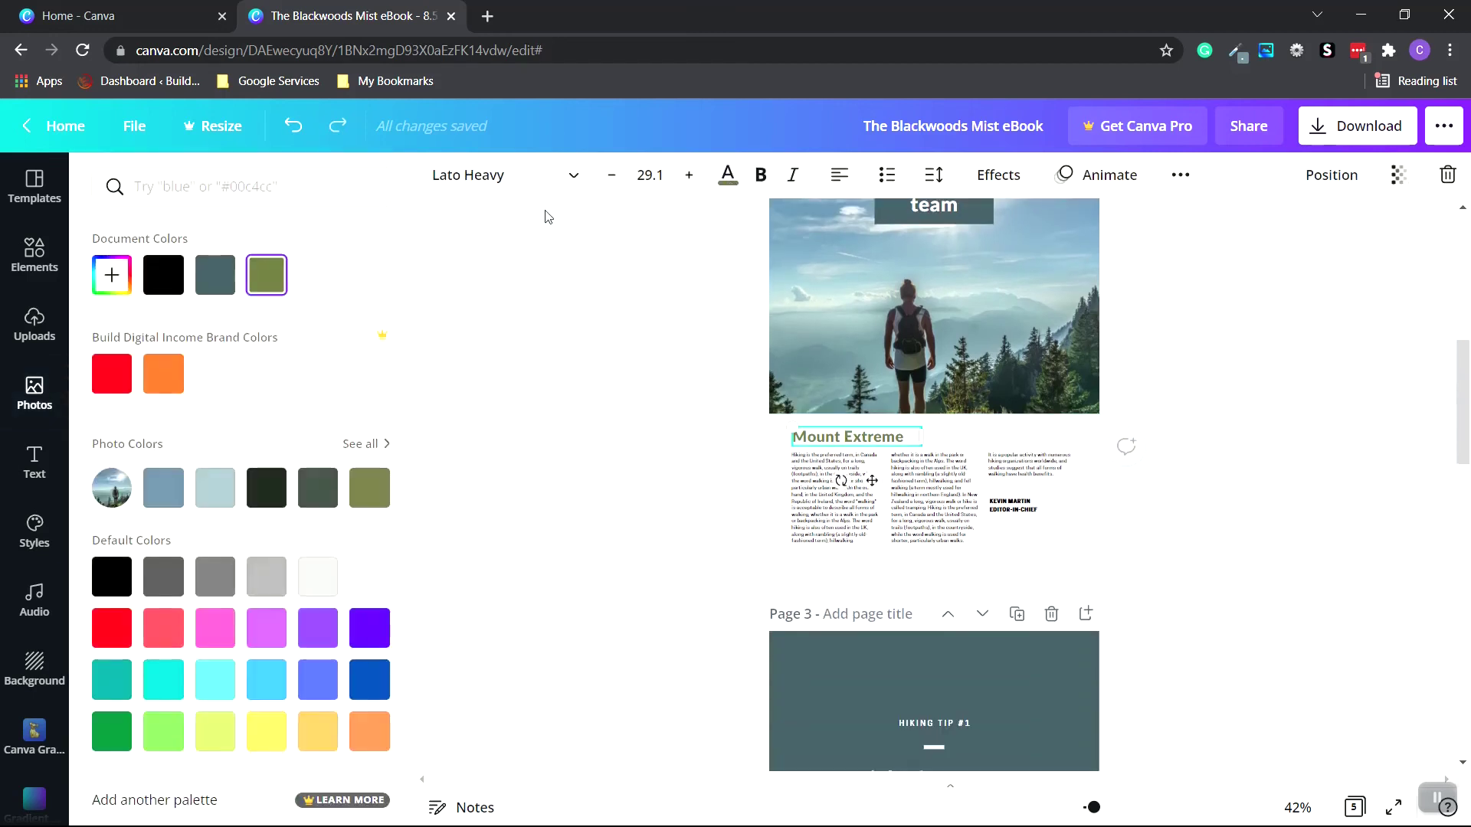
pyautogui.click(214, 276)
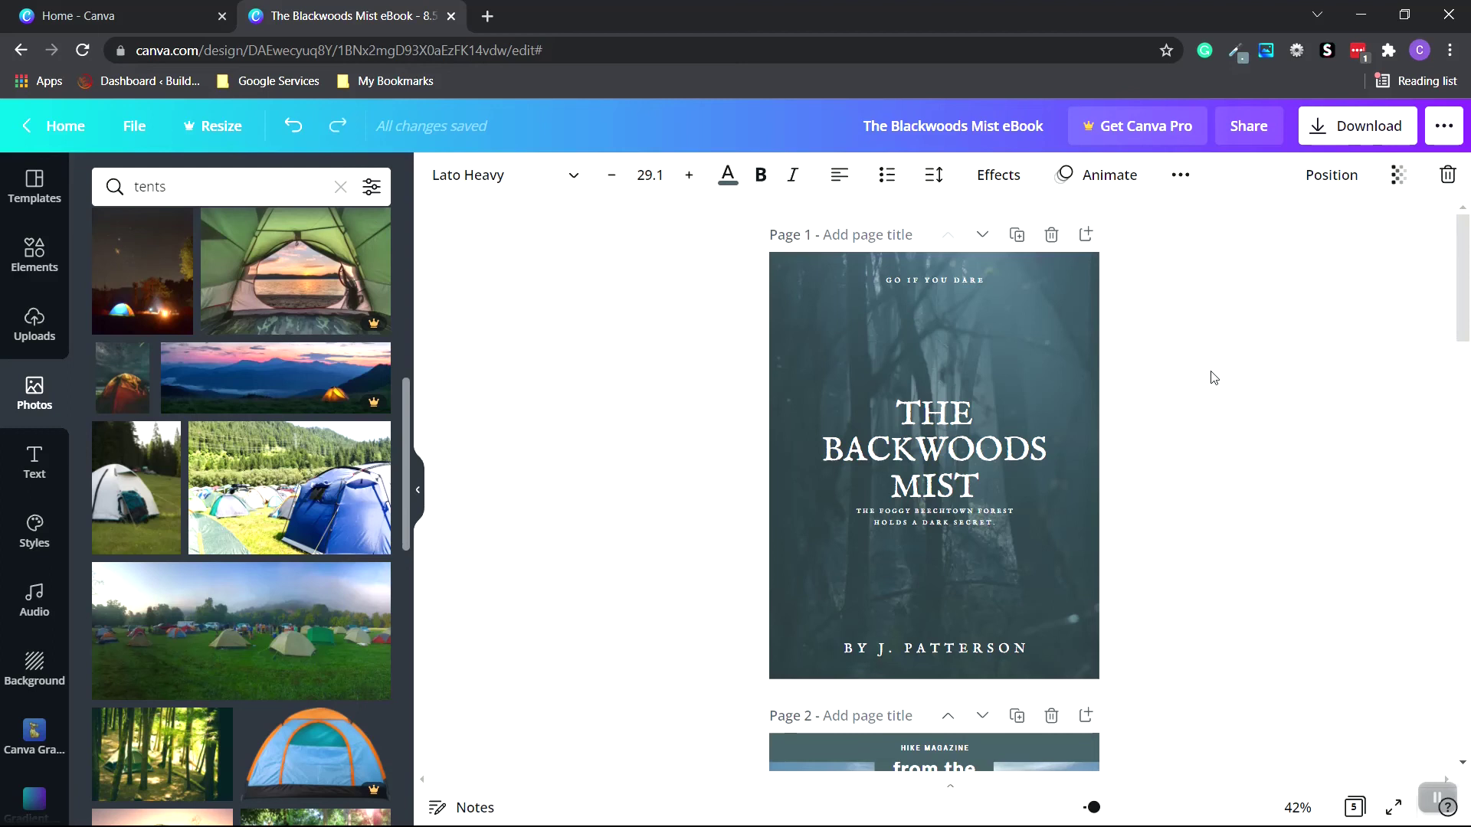
# Look over the cover and inside pages, and save the eBook design.
pyautogui.scroll(-5, 1213, 378)
pyautogui.scroll(5, 1272, 338)
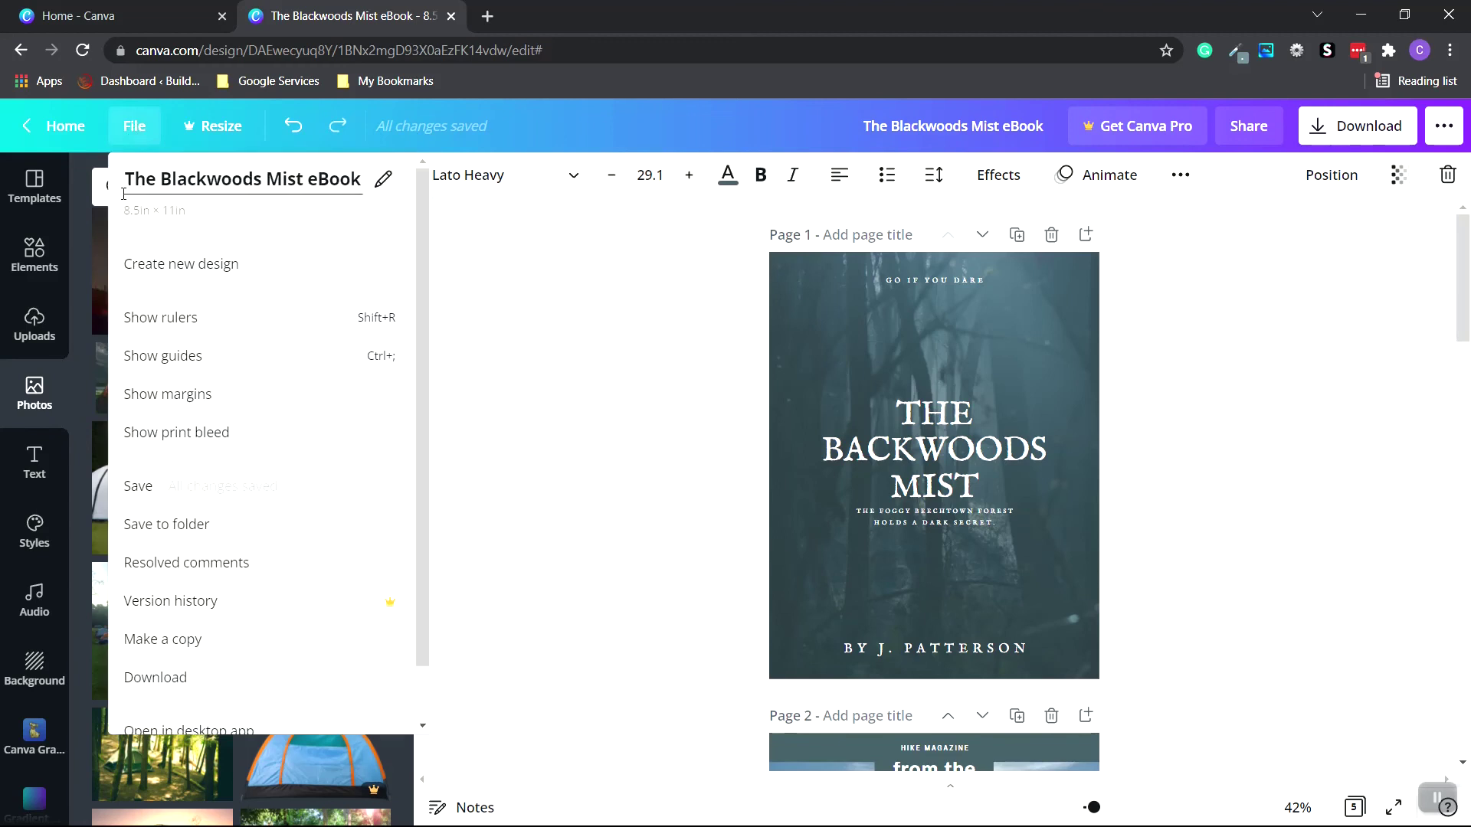
pyautogui.click(162, 489)
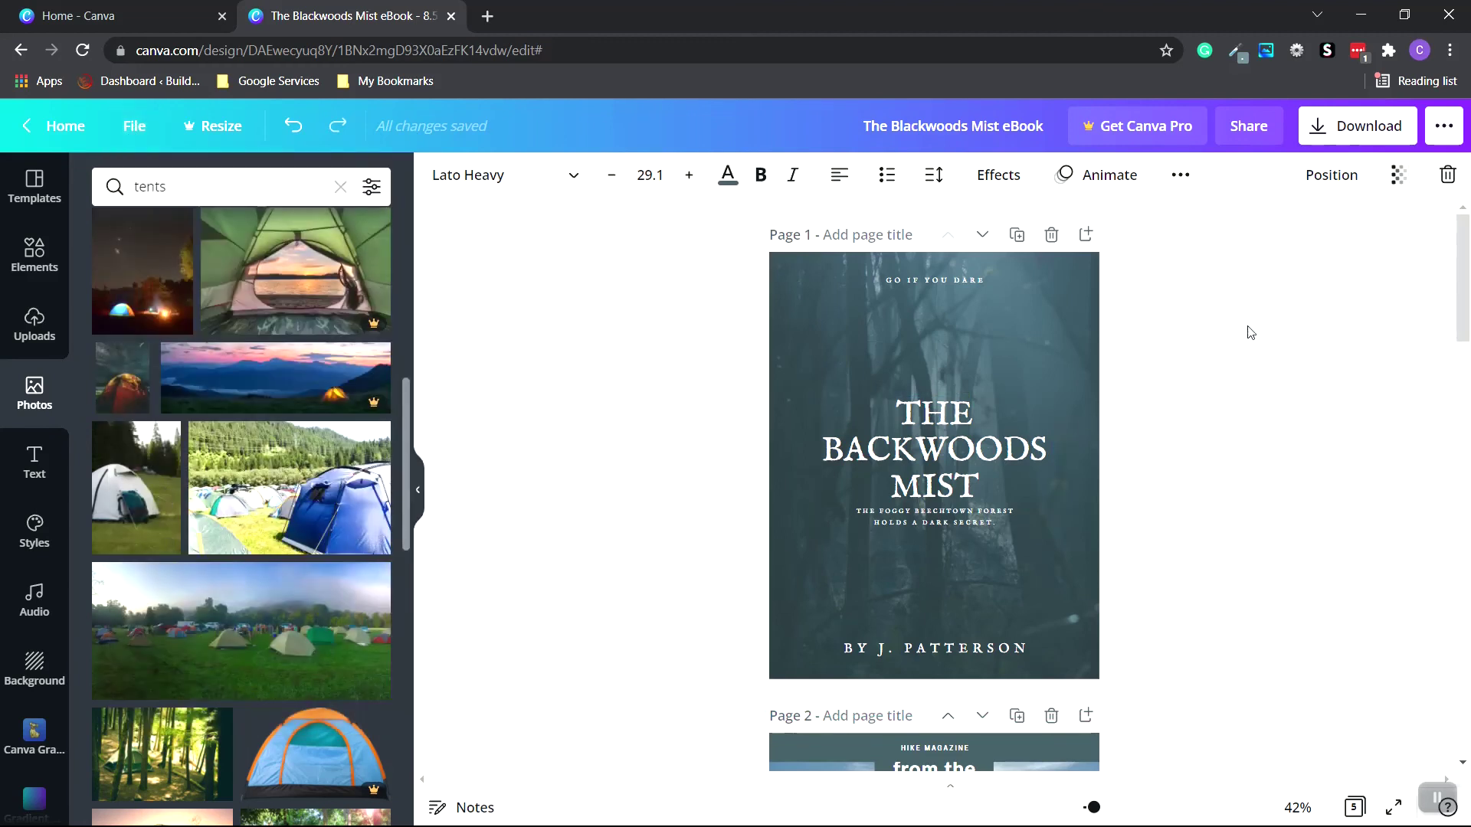
# Download all 5 pages as PDF Standard, saving the file in the Pictures folder as "The Blackwoods Mist eBook.pdf".
pyautogui.click(1369, 139)
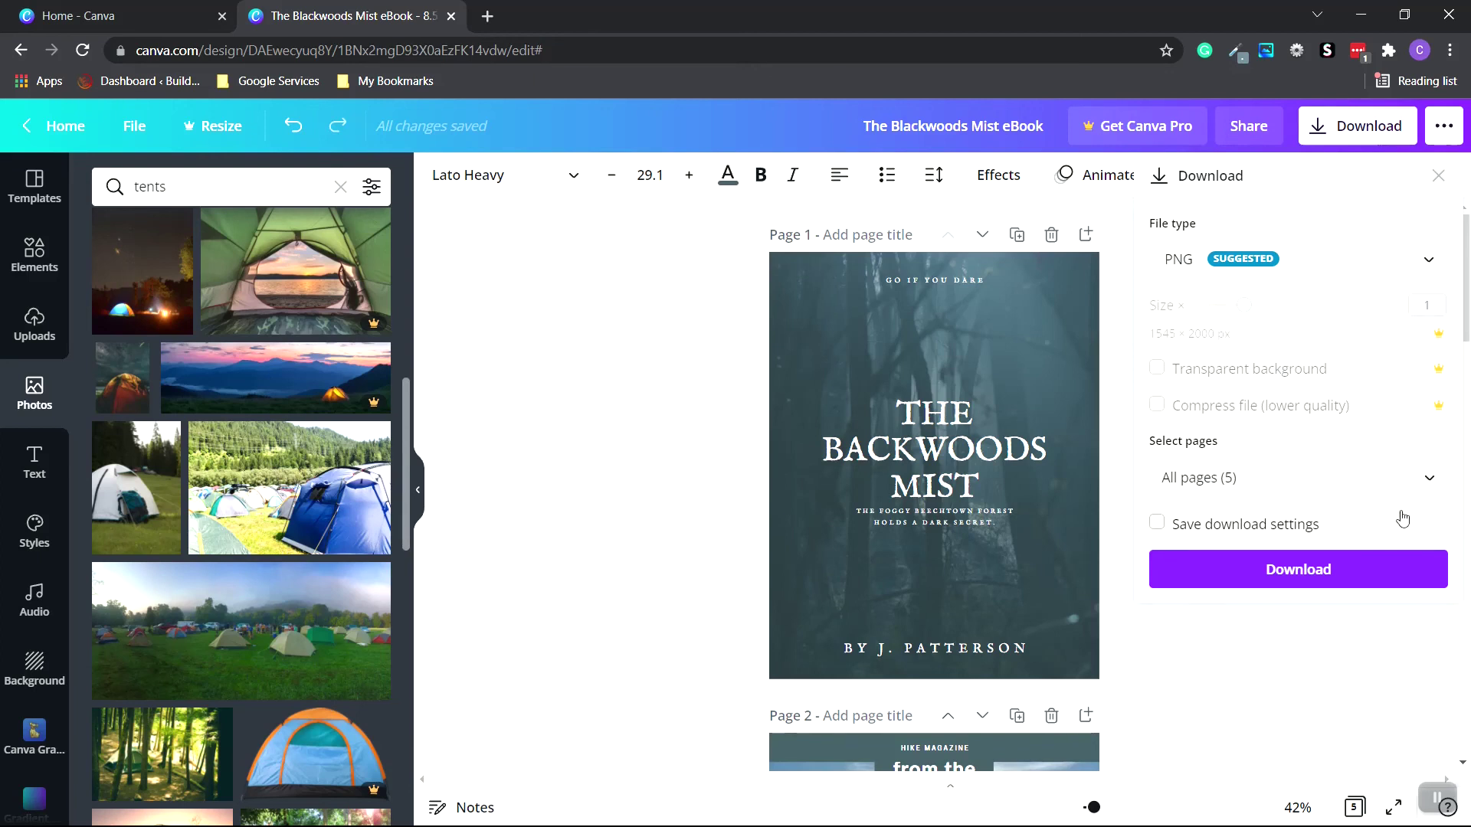
pyautogui.click(1429, 481)
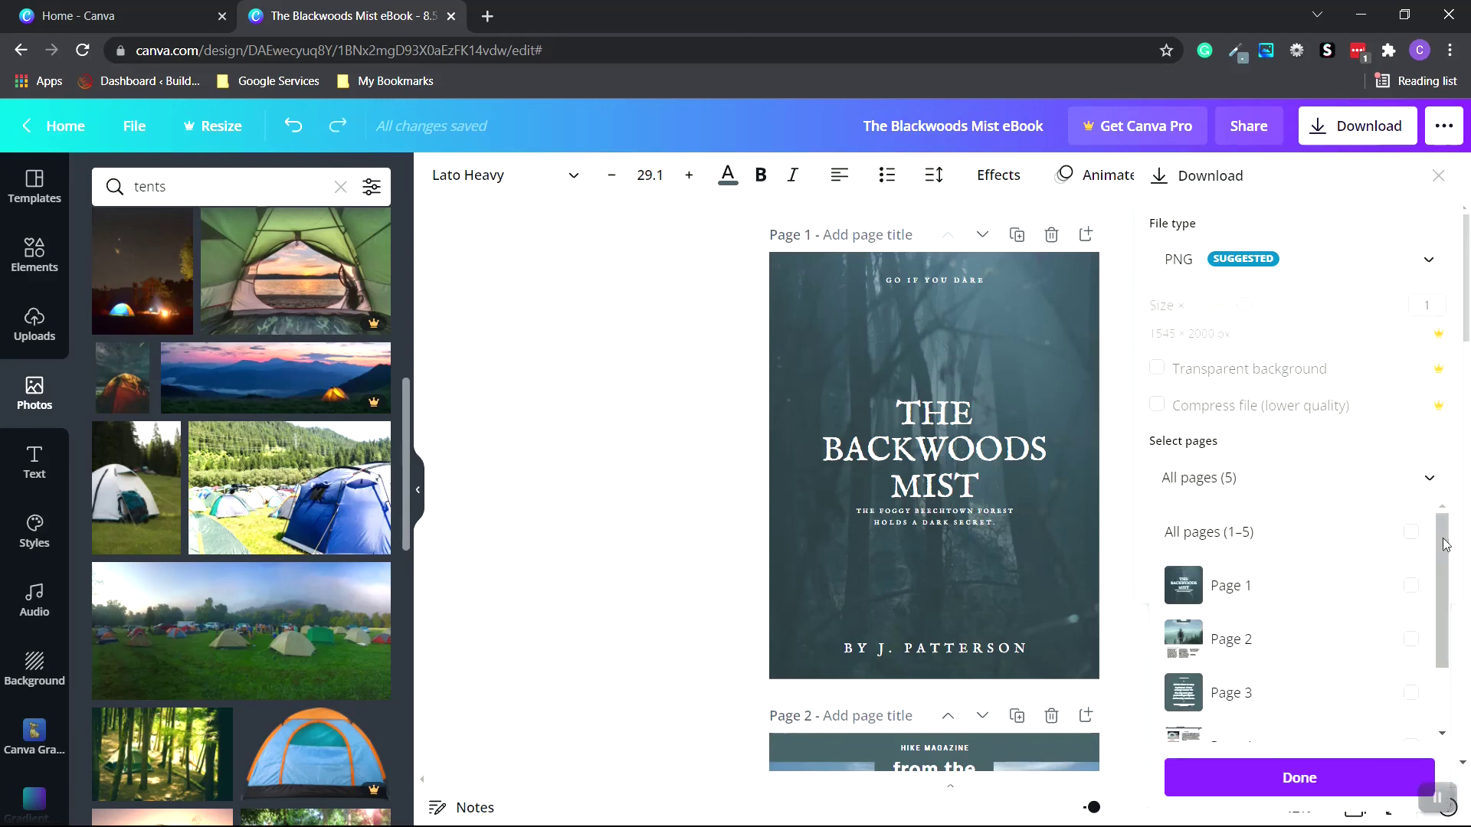
pyautogui.scroll(-2, 1443, 542)
pyautogui.scroll(2, 1451, 555)
pyautogui.click(1430, 480)
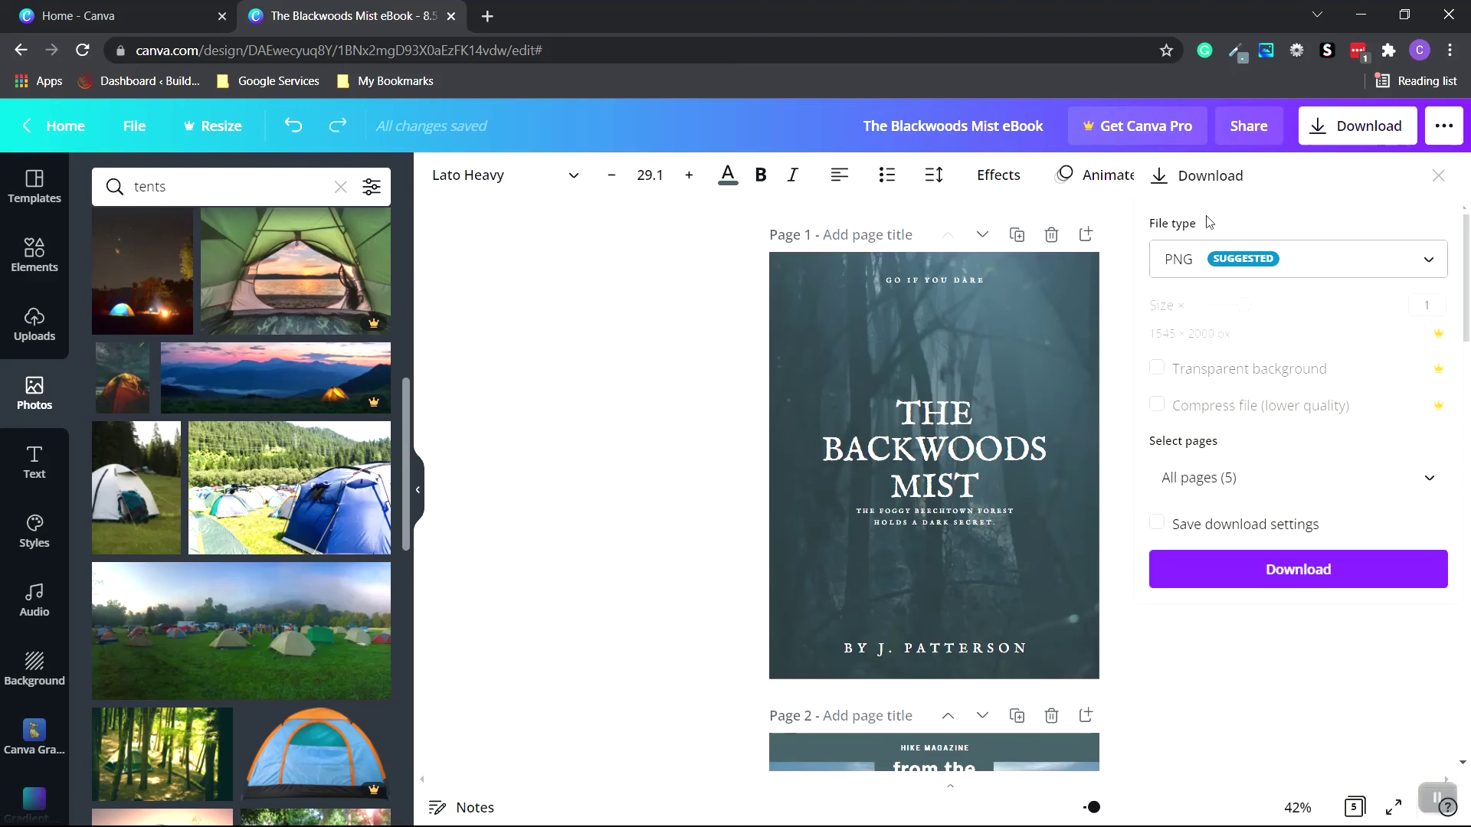
pyautogui.click(1371, 271)
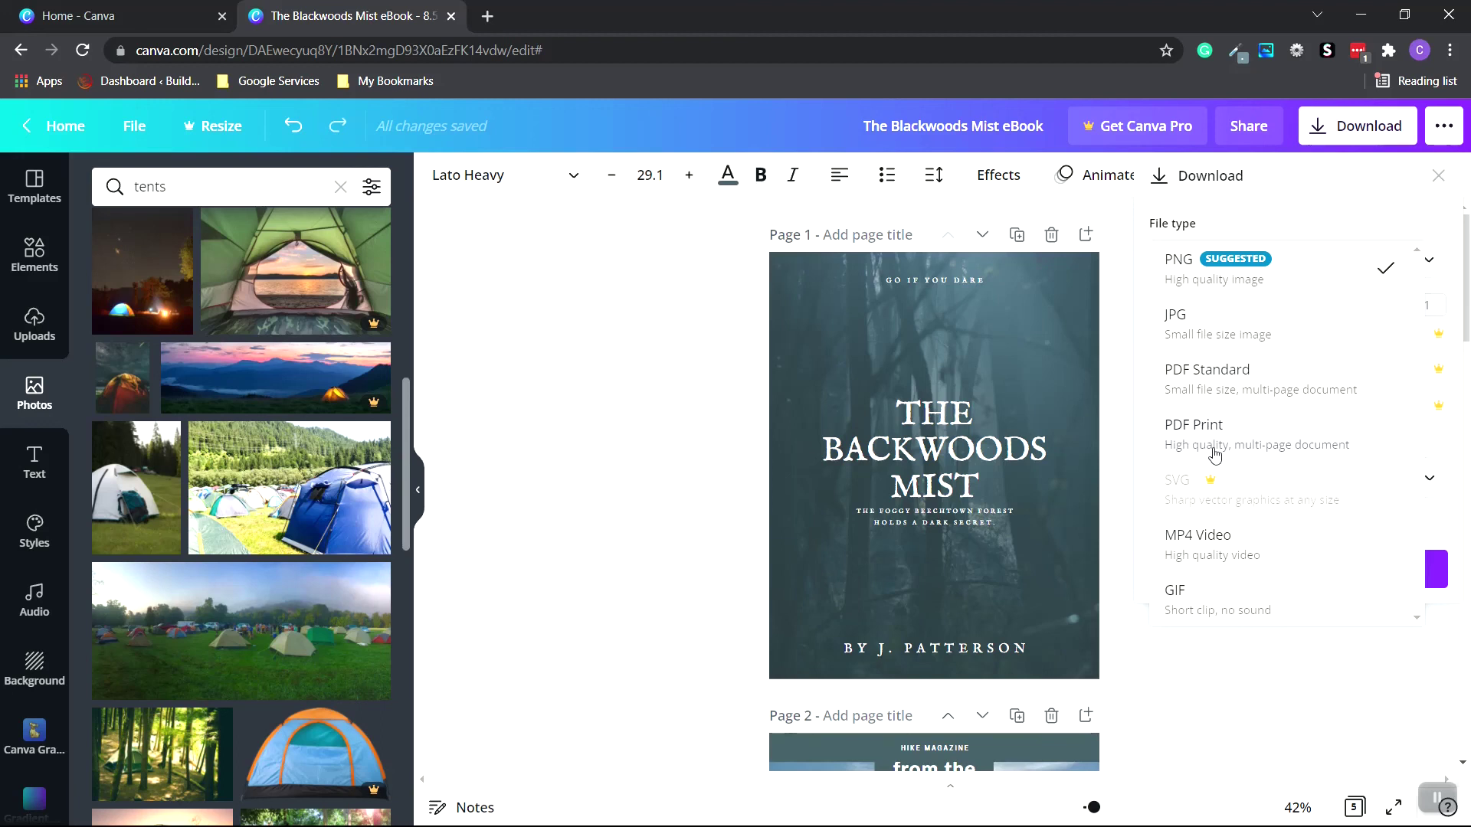
pyautogui.click(1243, 379)
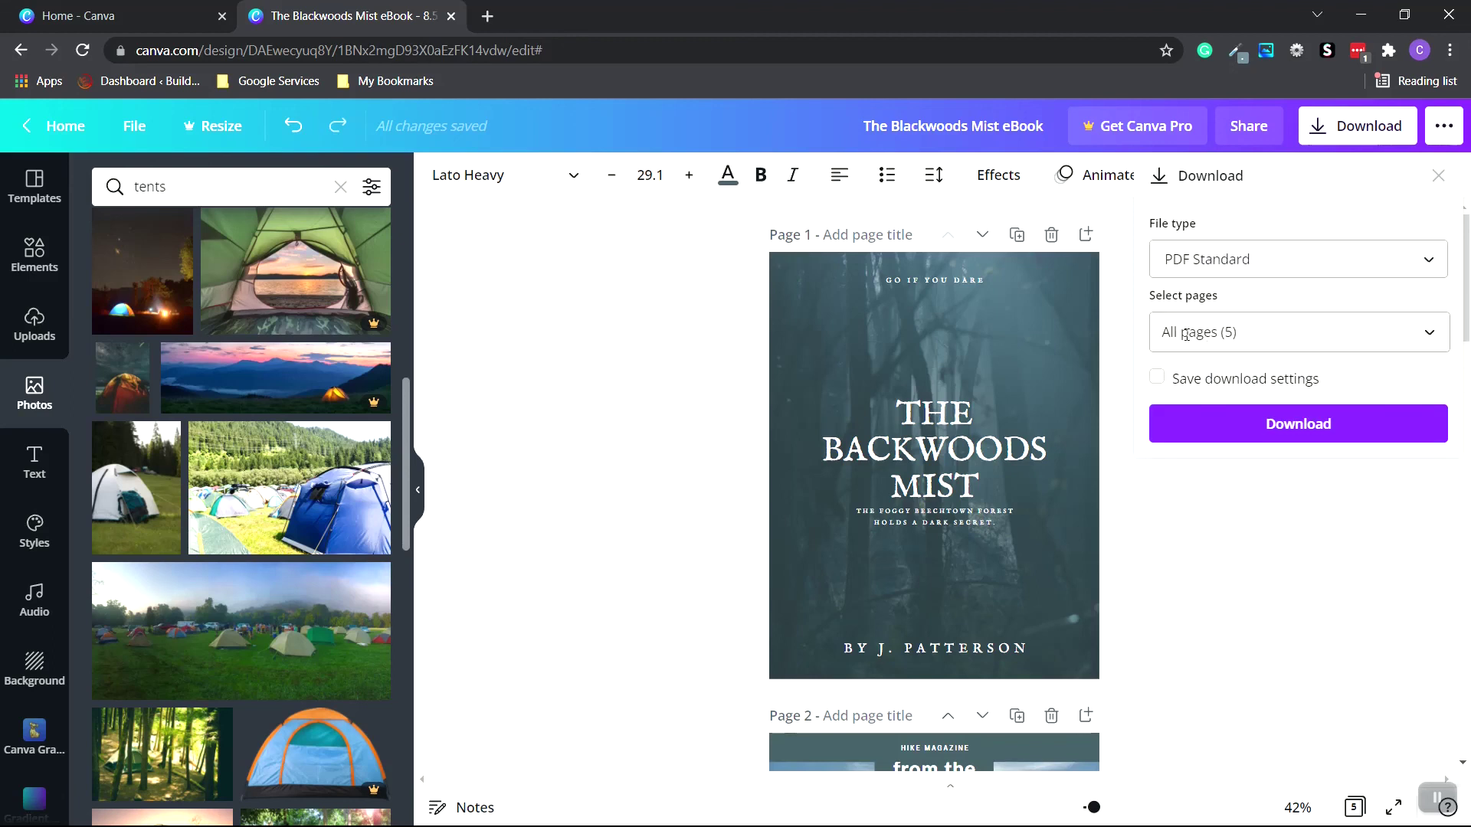
pyautogui.click(1320, 433)
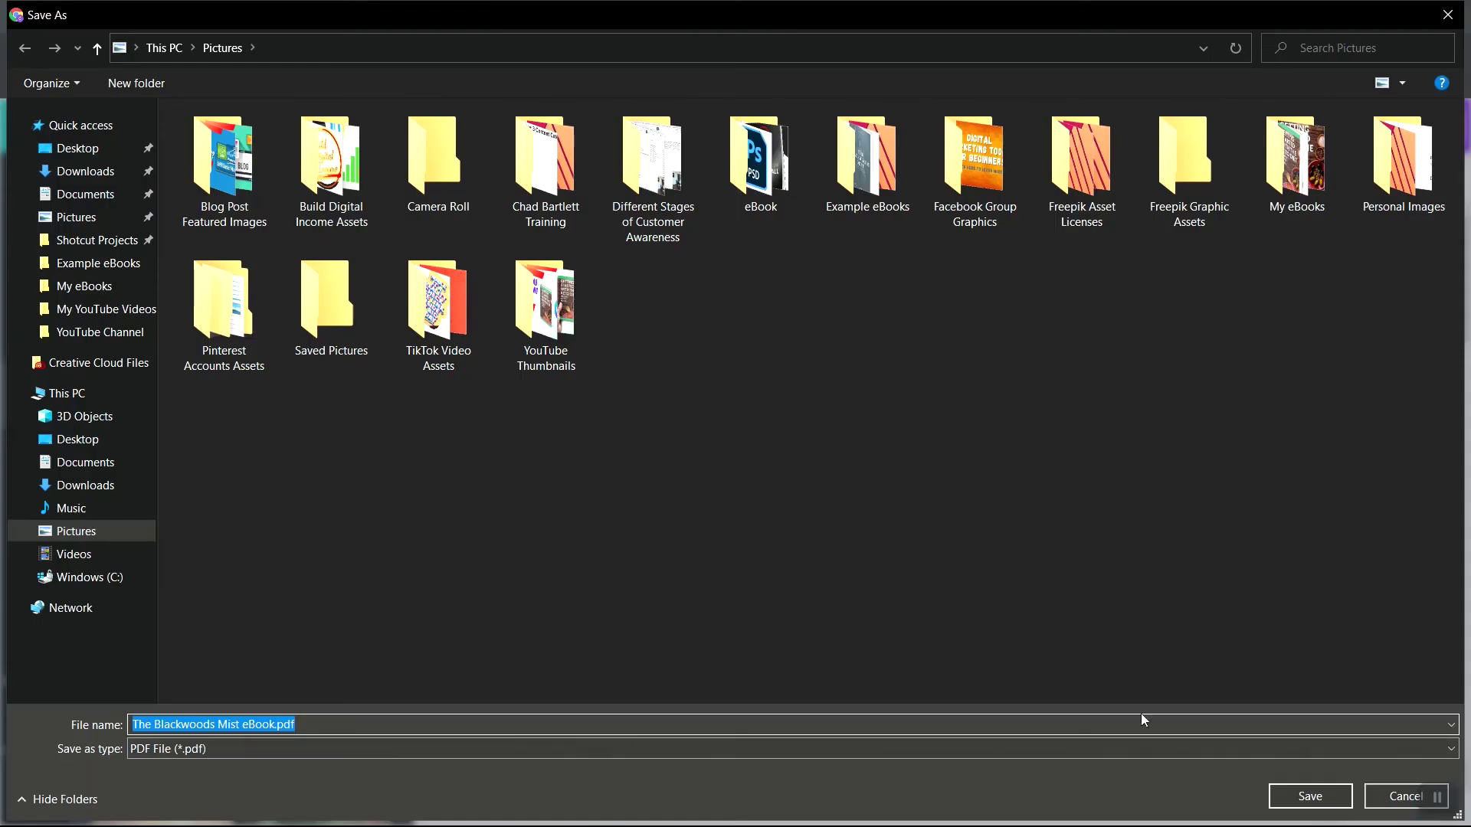
pyautogui.click(1339, 798)
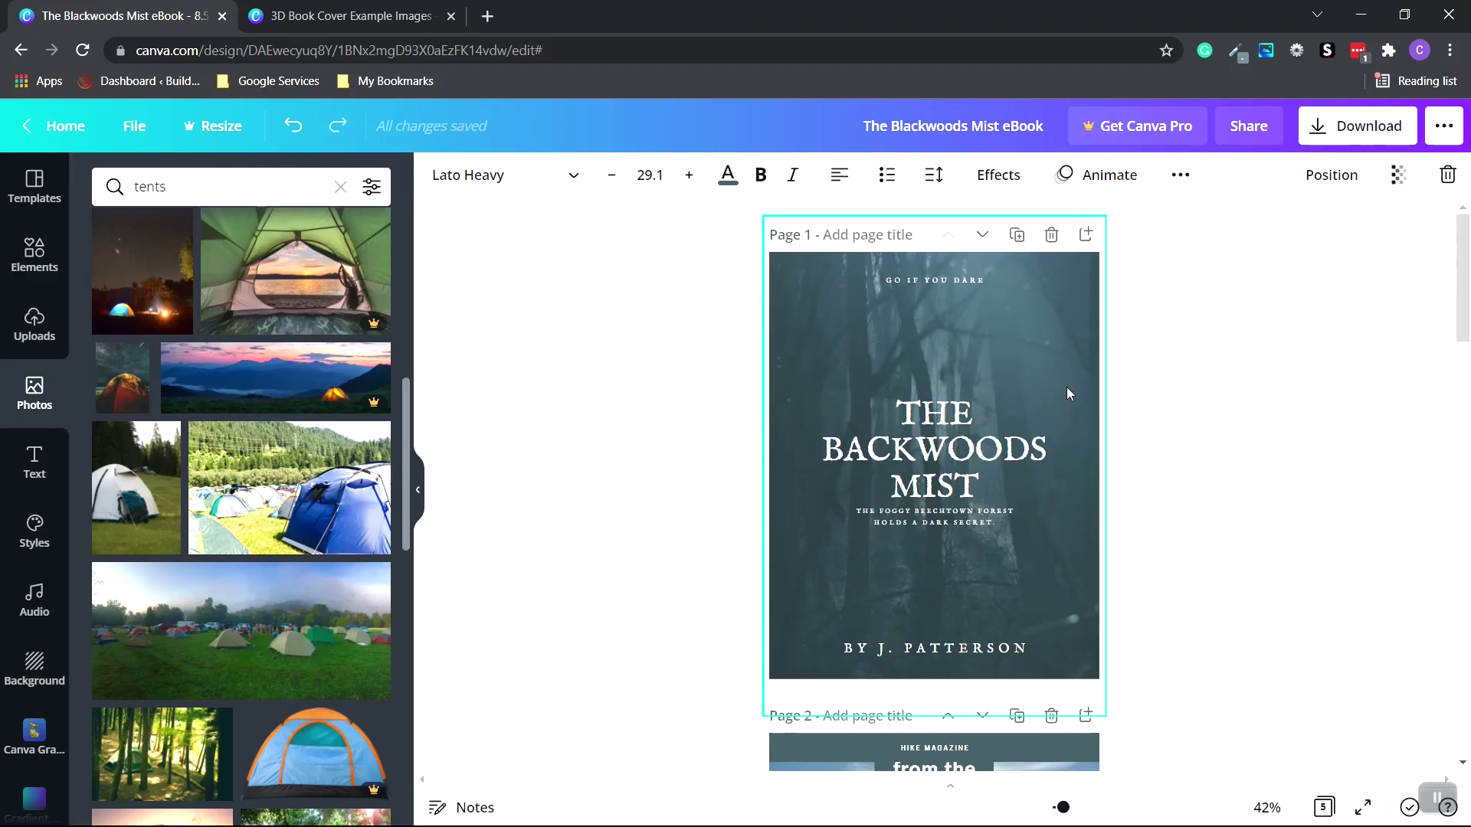
# Review the eBook pages and switch to the "3D Book Cover Example Images" design to view the 3D cover.
pyautogui.scroll(-8, 1109, 363)
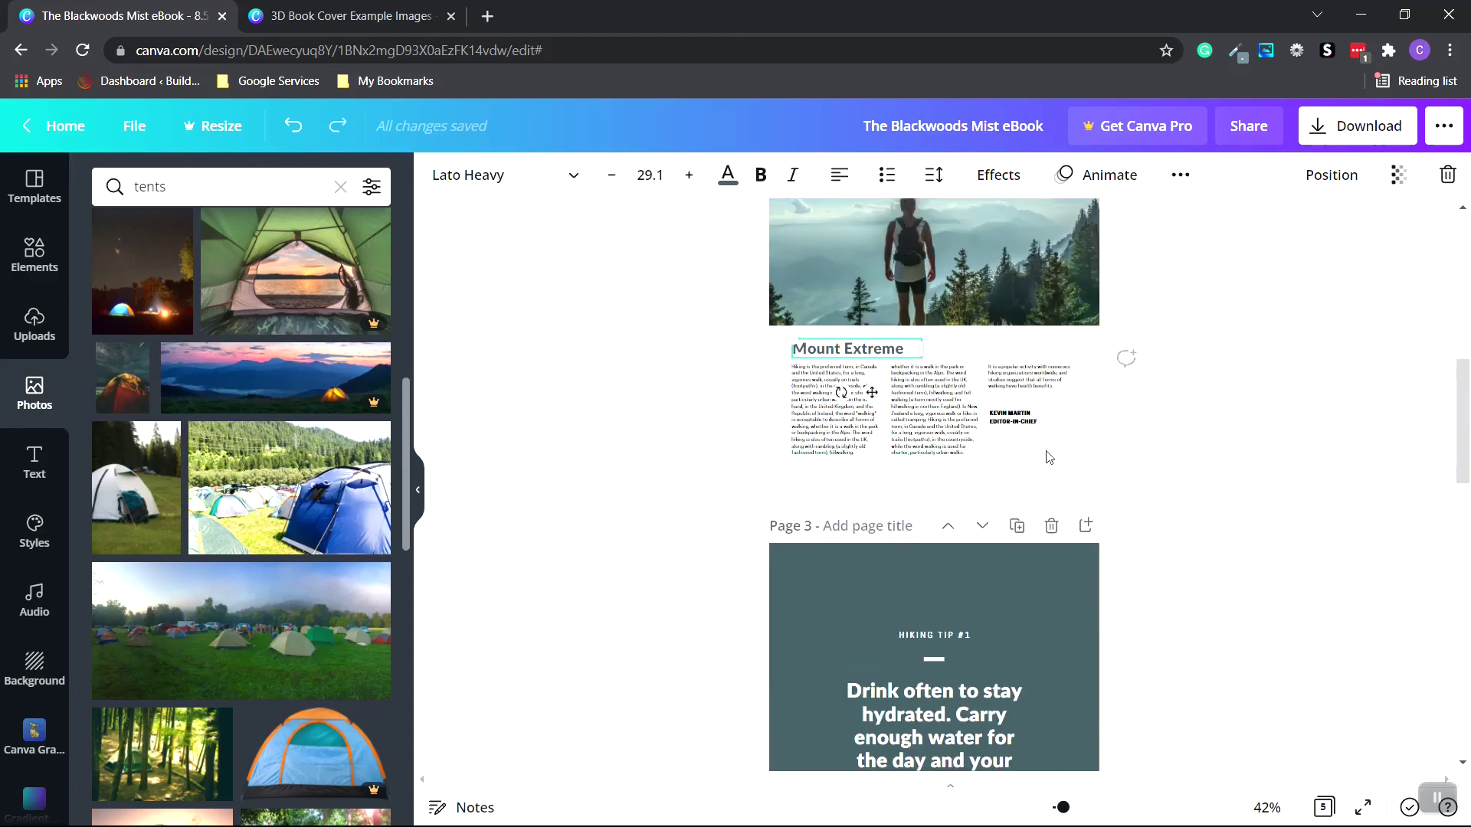
pyautogui.scroll(1, 1047, 455)
pyautogui.scroll(8, 1047, 455)
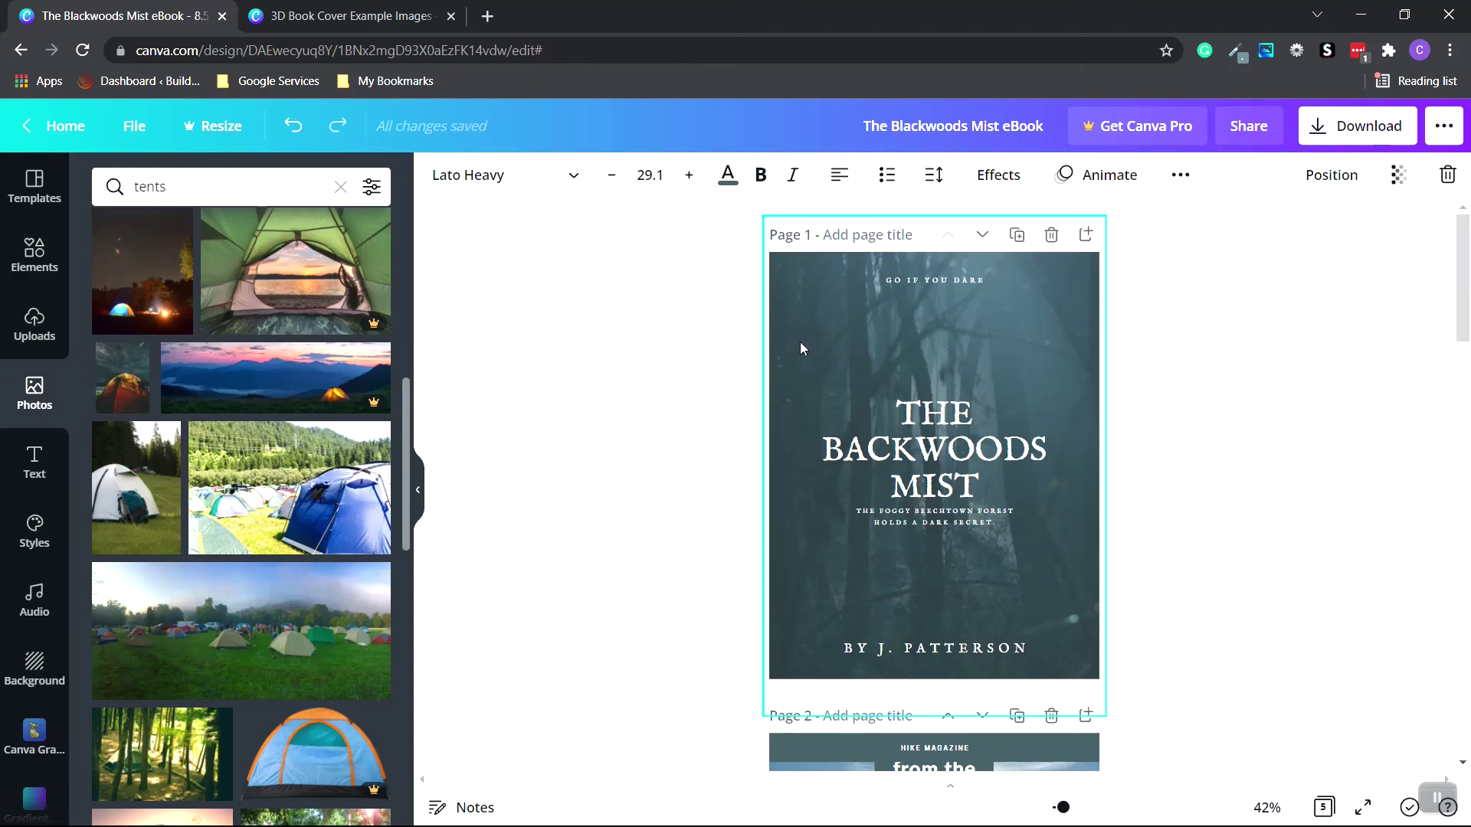
pyautogui.click(360, 16)
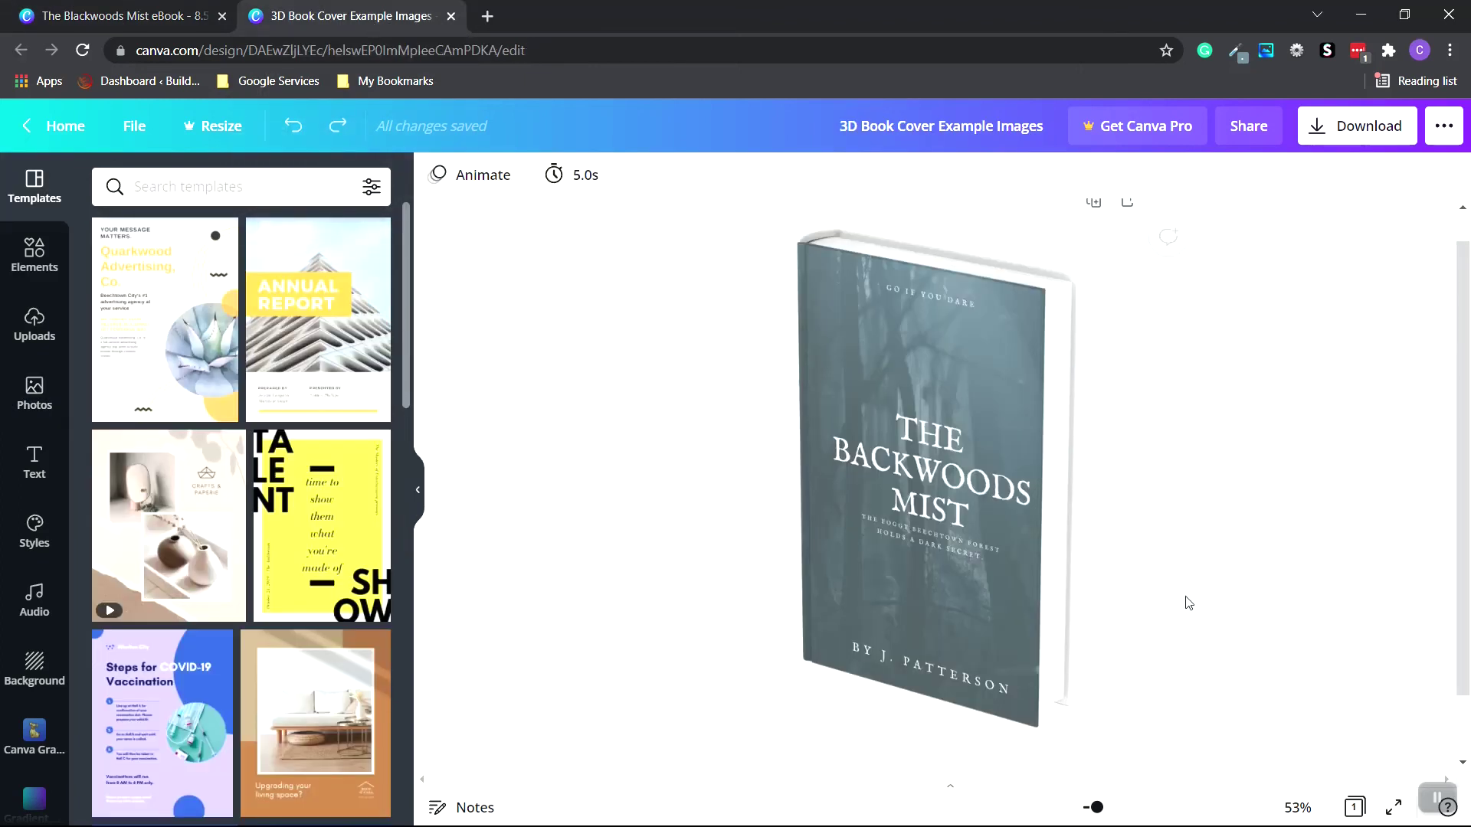